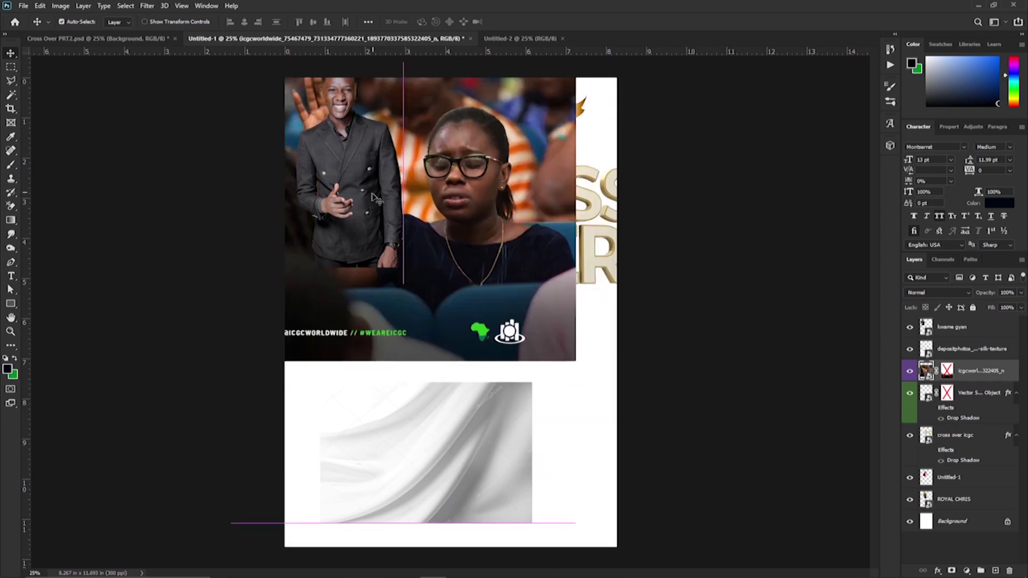
drag(452, 300, 518, 328)
key(ctrl+z)
key(ctrl+z)
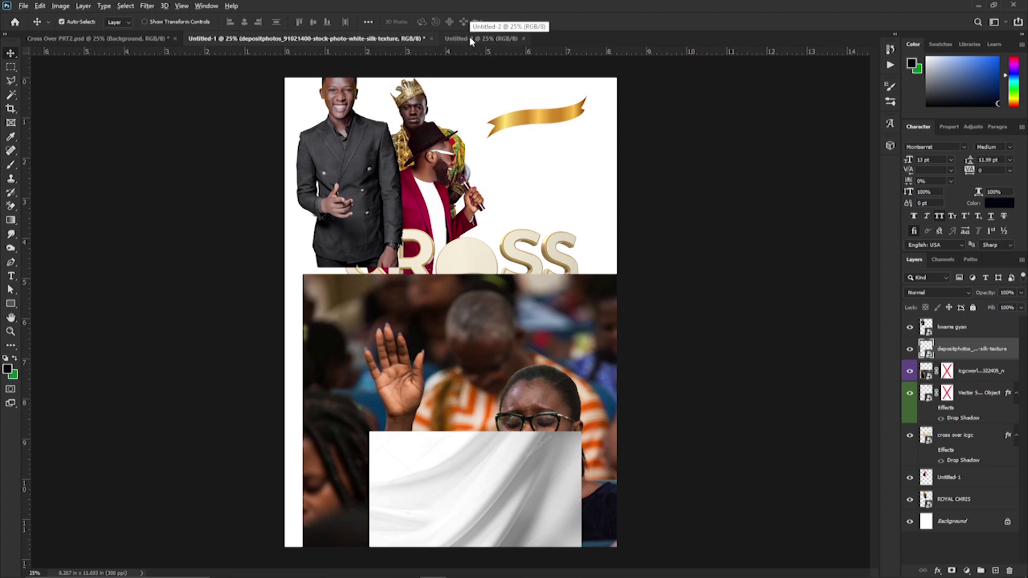
- In the blank Untitled-2 document, draw a rectangle of about 2540 by 3572 px covering the whole canvas
click(470, 39)
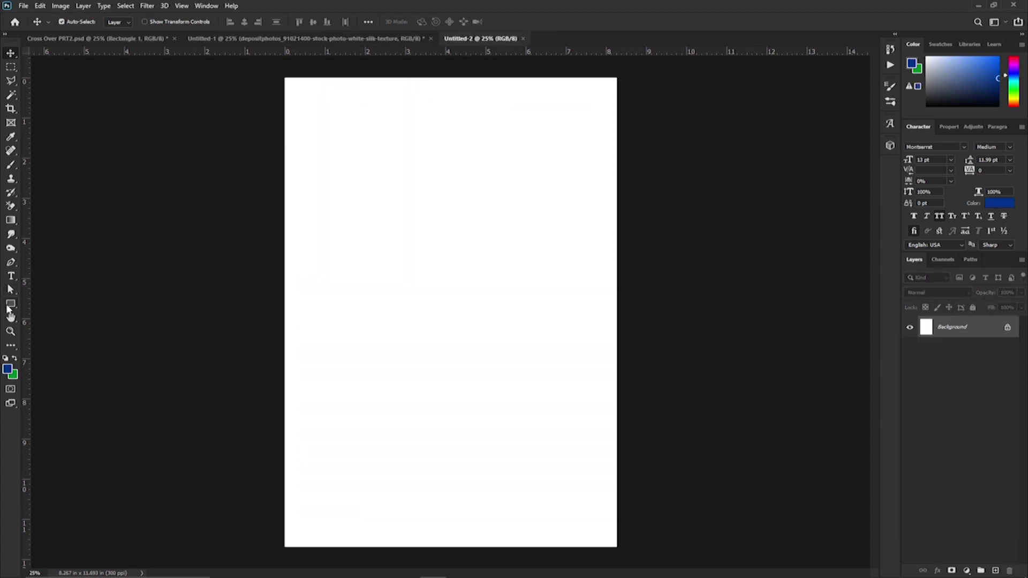
key(u)
drag(282, 75, 620, 551)
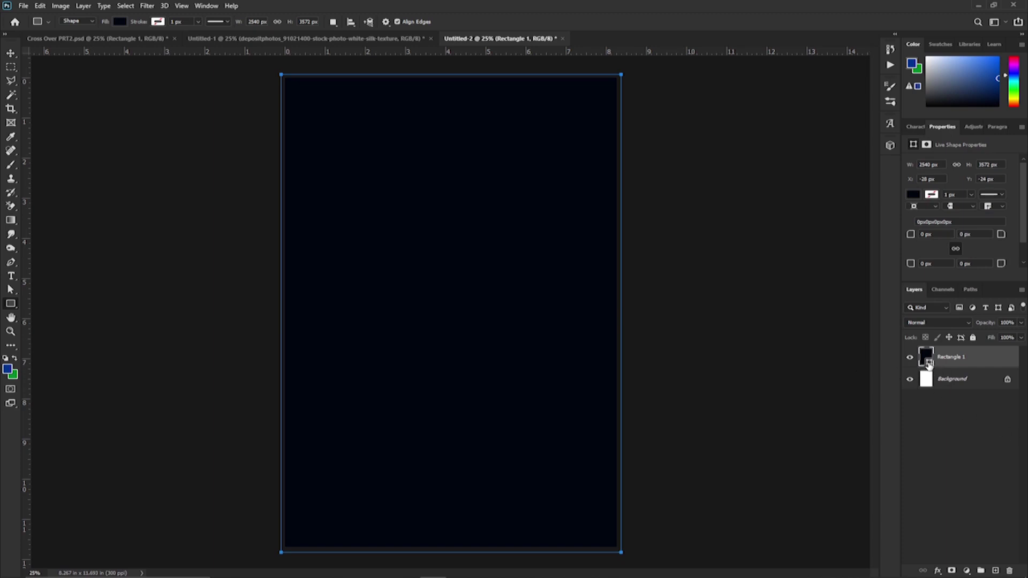
- Change the rectangle's fill to the deep blue #00338f
double_click(930, 364)
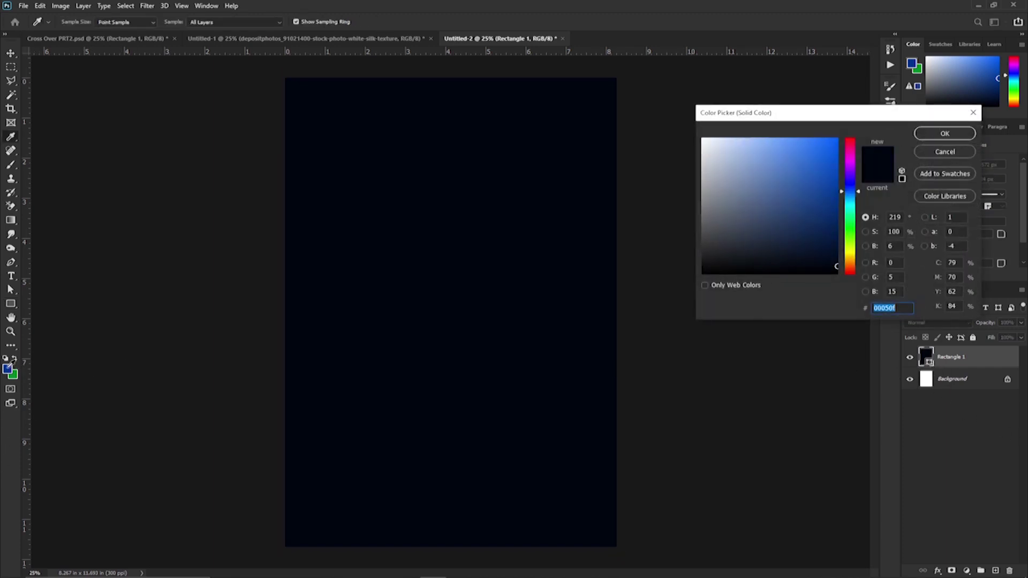
drag(836, 266, 836, 198)
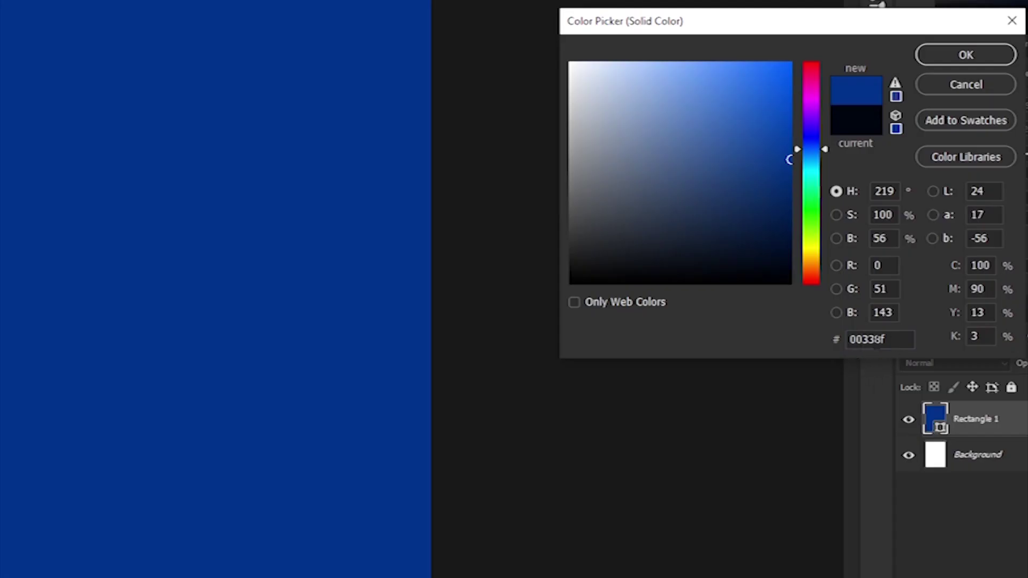
click(947, 53)
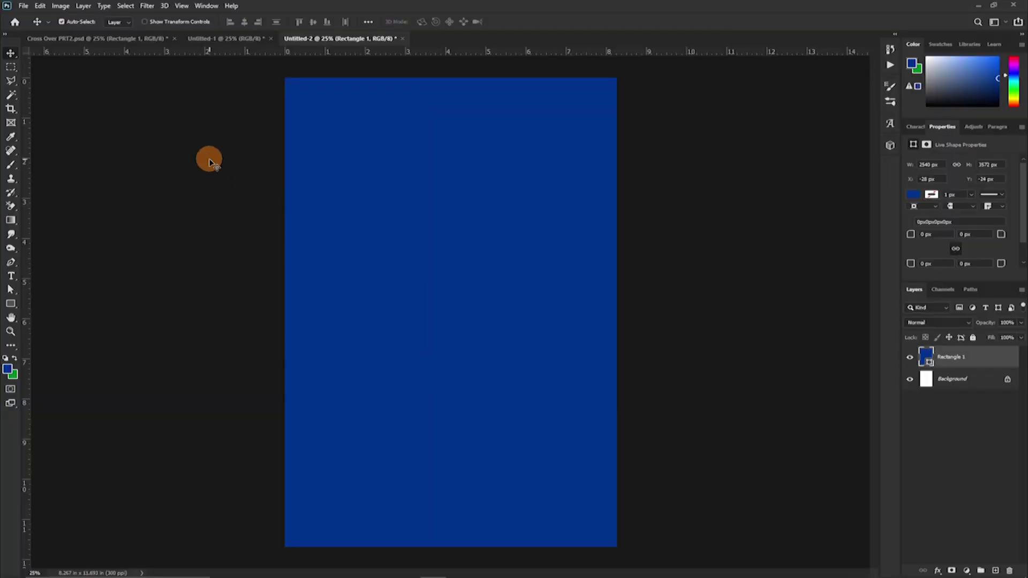
- Bring the photo of the woman with a raised hand from Untitled-1 into Untitled-2 and add a layer mask to it
click(228, 39)
drag(446, 312, 441, 228)
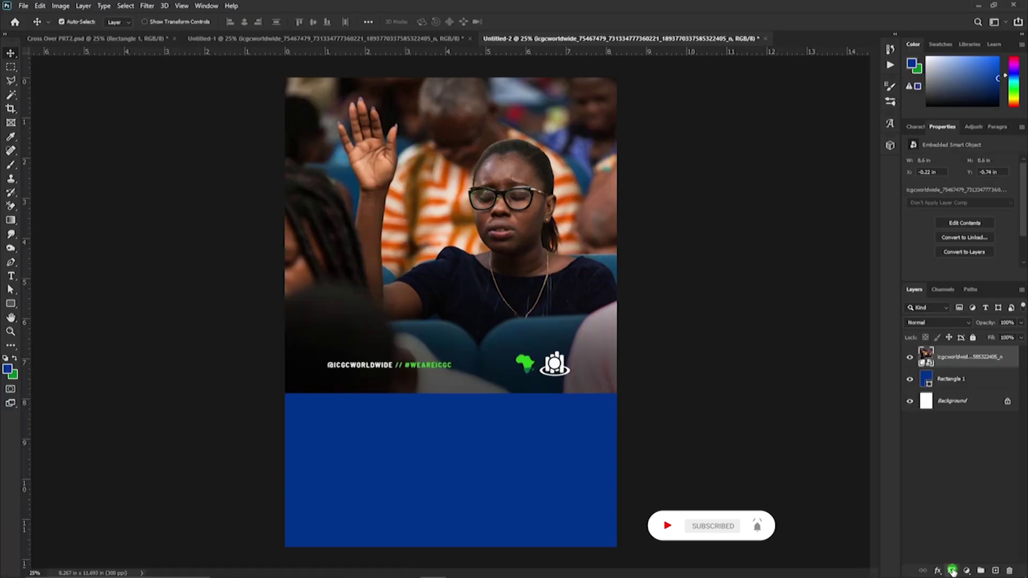
click(913, 570)
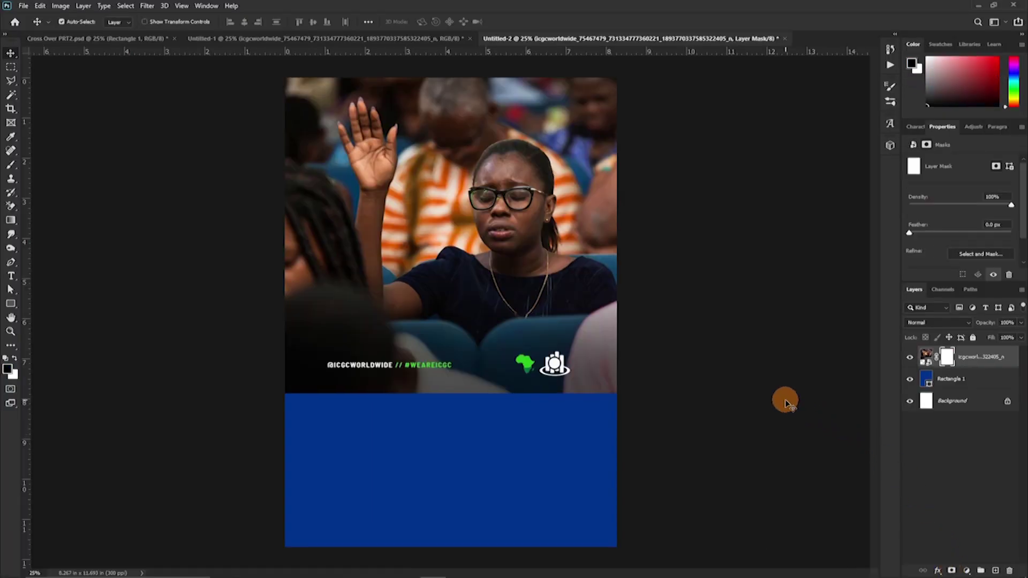
- Hide the photo's lower part by painting black on its mask with a hard 900 px brush, and restore it with white
key(b)
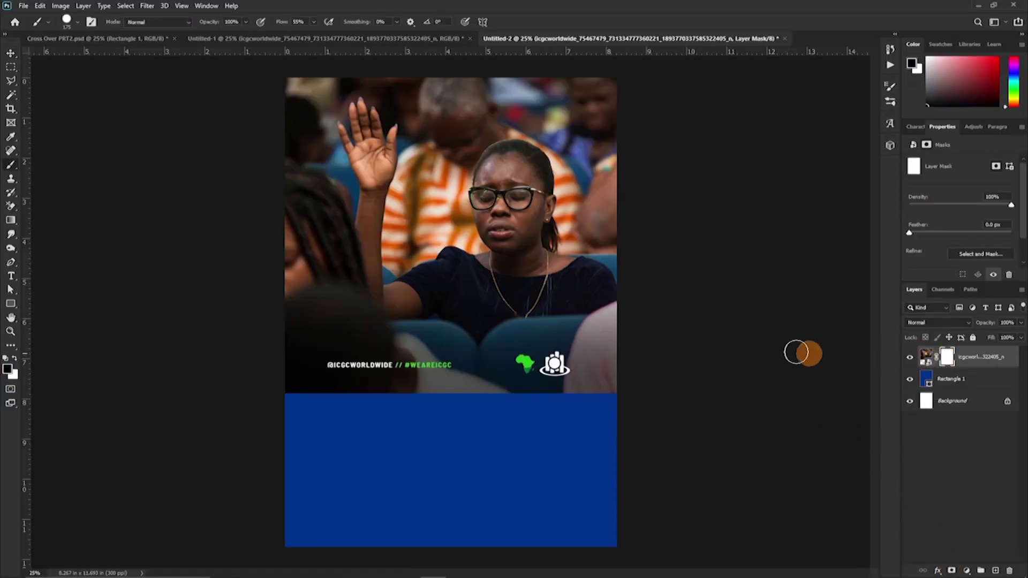
key(bracketright)
key(bracketright)
key(bracketright)
key(bracketright)
key(bracketright)
key(bracketright)
mouse_move(628, 321)
mouse_down()
mouse_move(602, 352)
mouse_move(121, 363)
mouse_move(126, 375)
mouse_up()
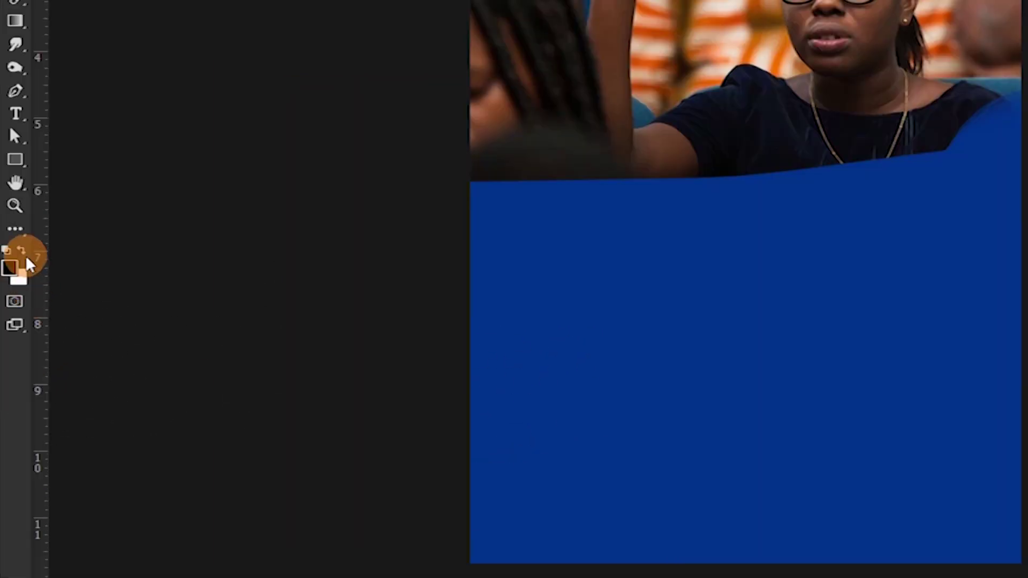
click(24, 253)
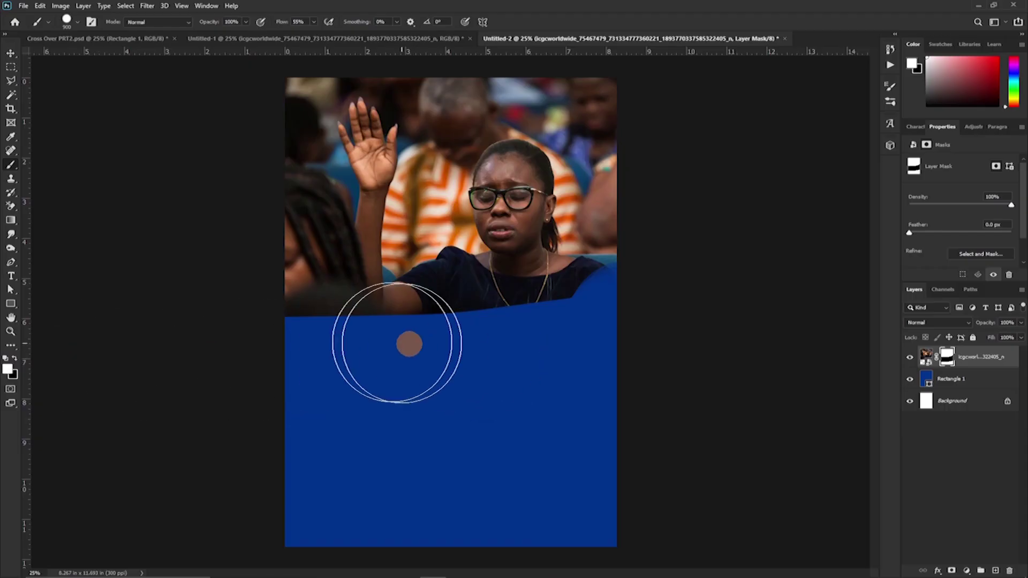
mouse_move(322, 327)
mouse_down()
mouse_move(532, 328)
mouse_move(333, 345)
mouse_move(385, 395)
mouse_move(373, 390)
mouse_up()
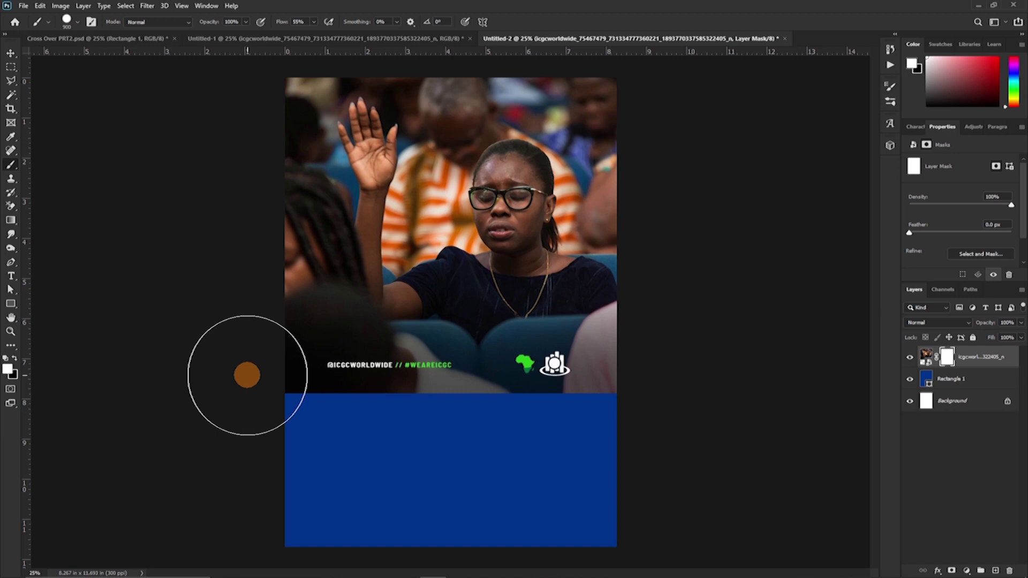
- Fade the photo's lower edge into the blue by painting black on its mask with a 900 px Soft Round brush
click(944, 365)
click(10, 382)
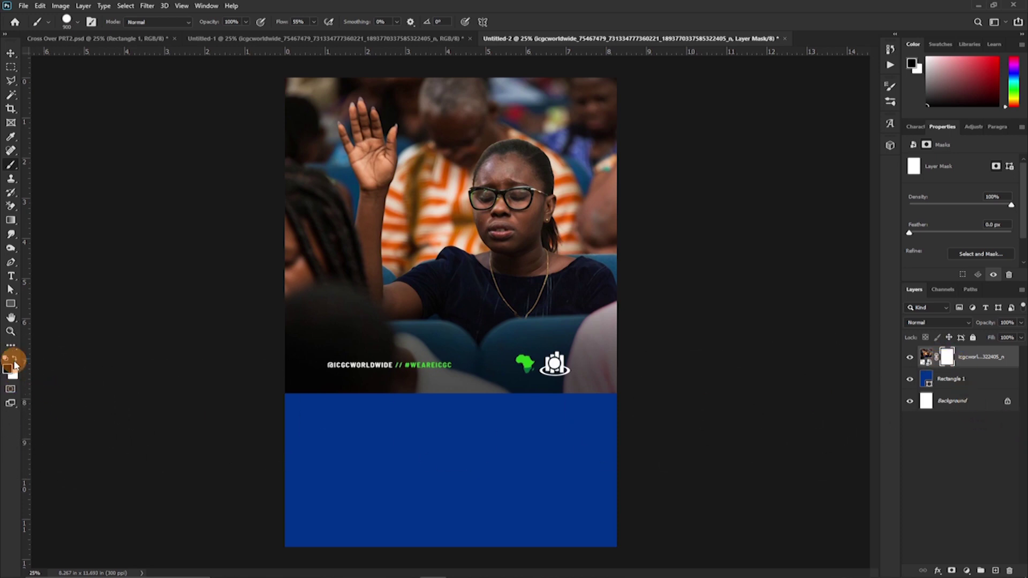
click(75, 26)
click(75, 138)
click(61, 149)
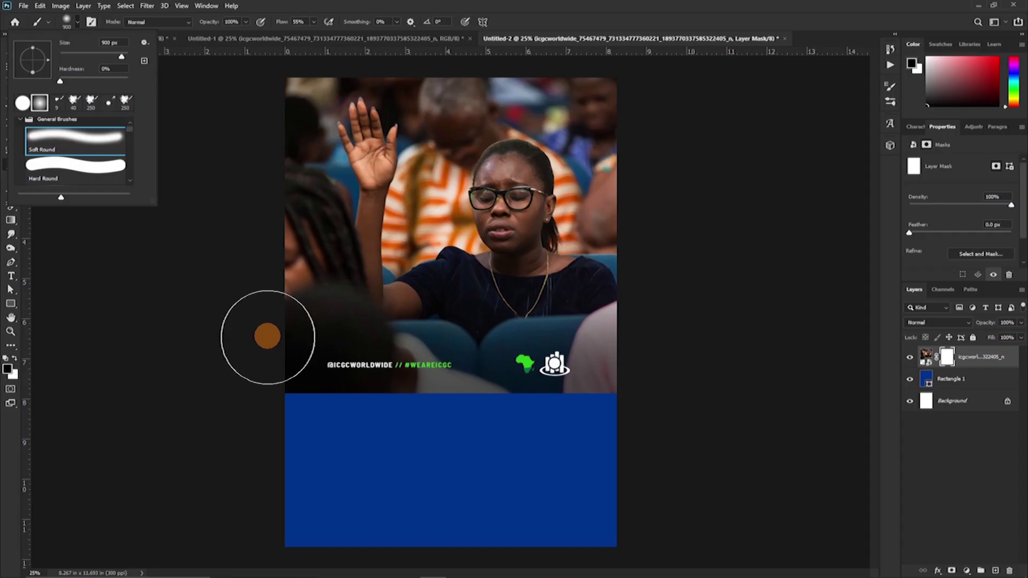
mouse_move(258, 348)
mouse_down()
mouse_move(360, 396)
mouse_move(638, 395)
mouse_move(381, 428)
mouse_up()
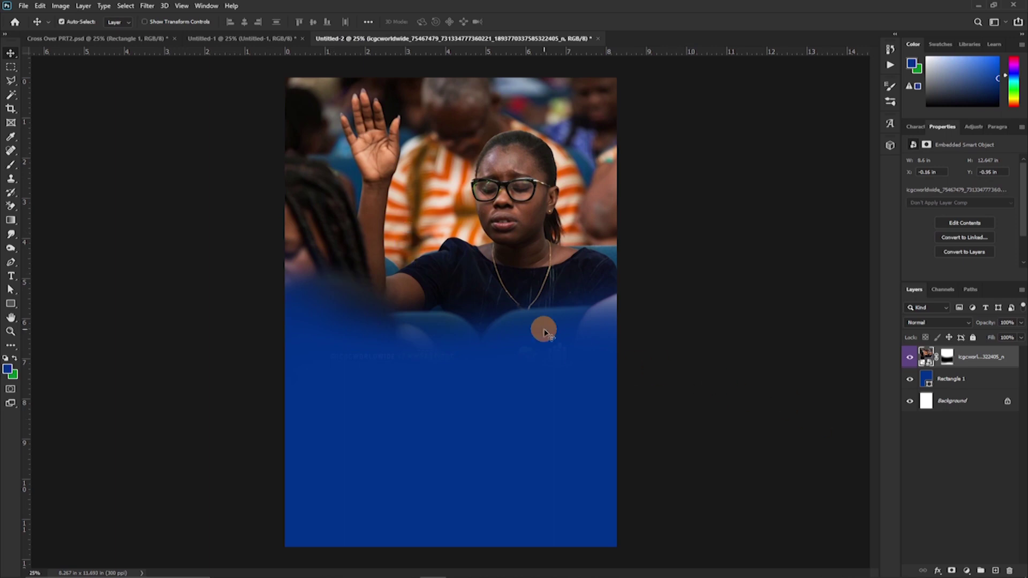
- Set the photo layer's blend mode to Lighten and apply a Gaussian Blur that softens it into blurred background colour
click(926, 324)
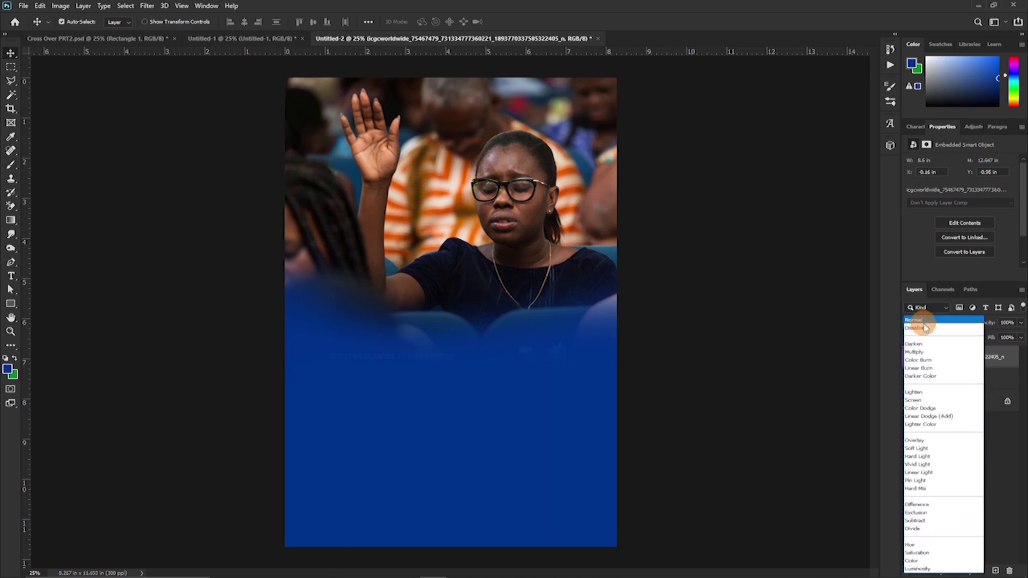
click(913, 395)
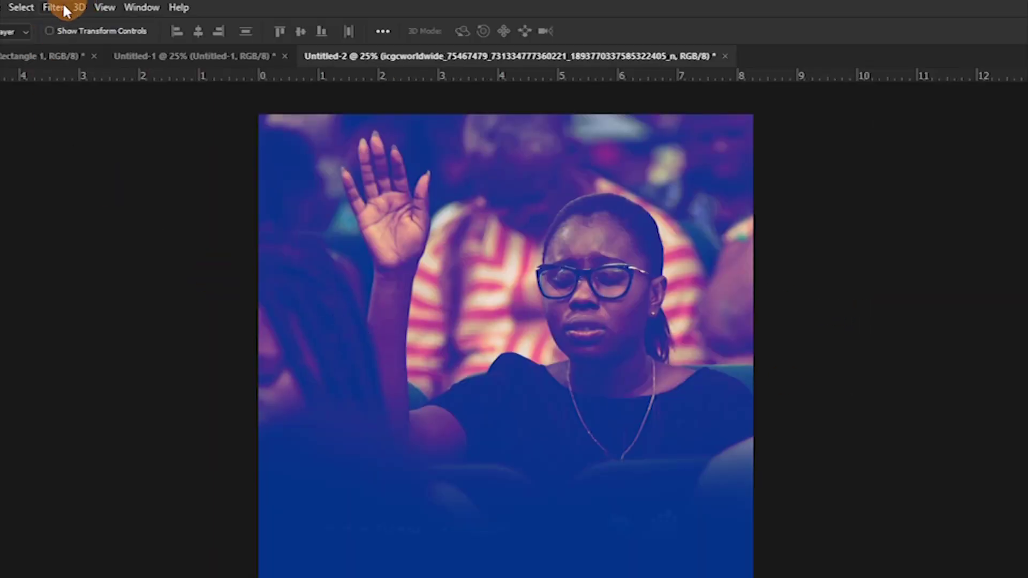
click(146, 6)
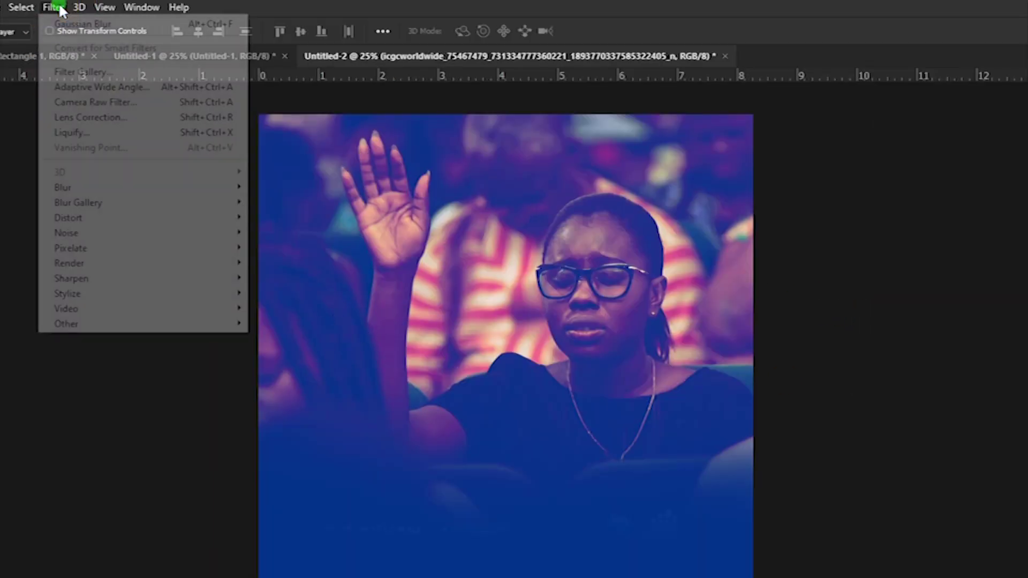
mouse_move(79, 189)
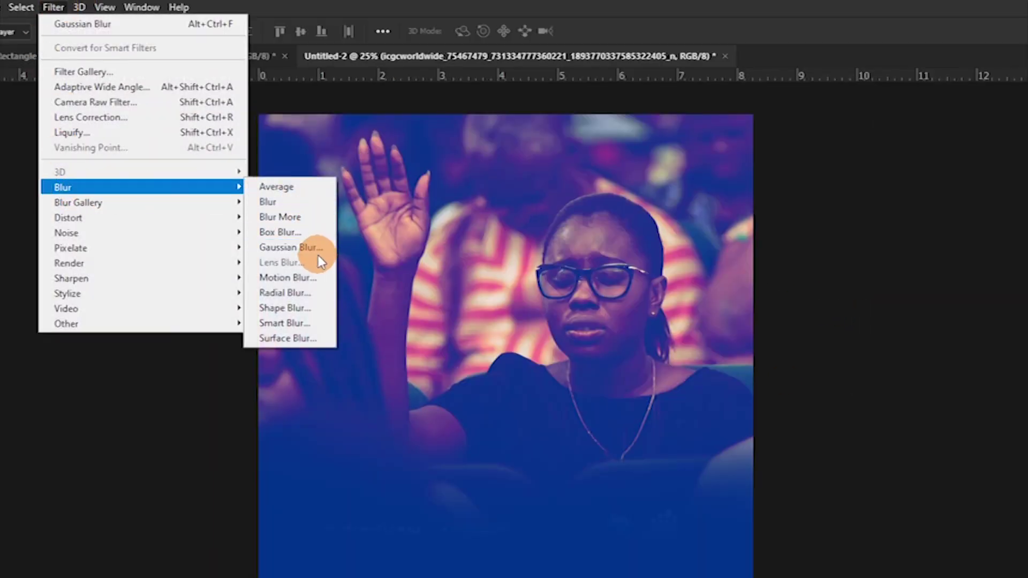
click(316, 247)
click(616, 278)
drag(804, 258, 816, 263)
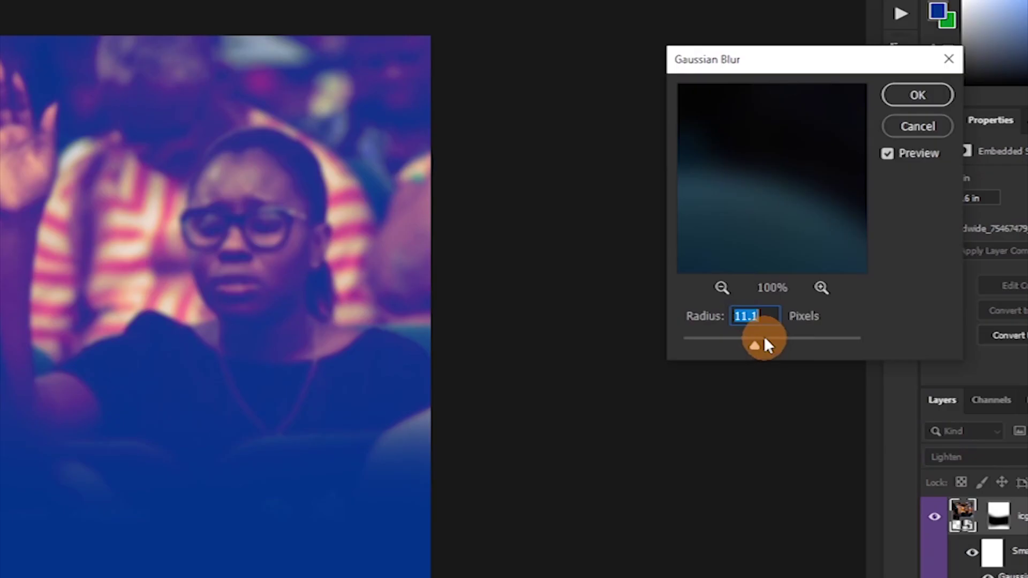
drag(758, 344, 842, 352)
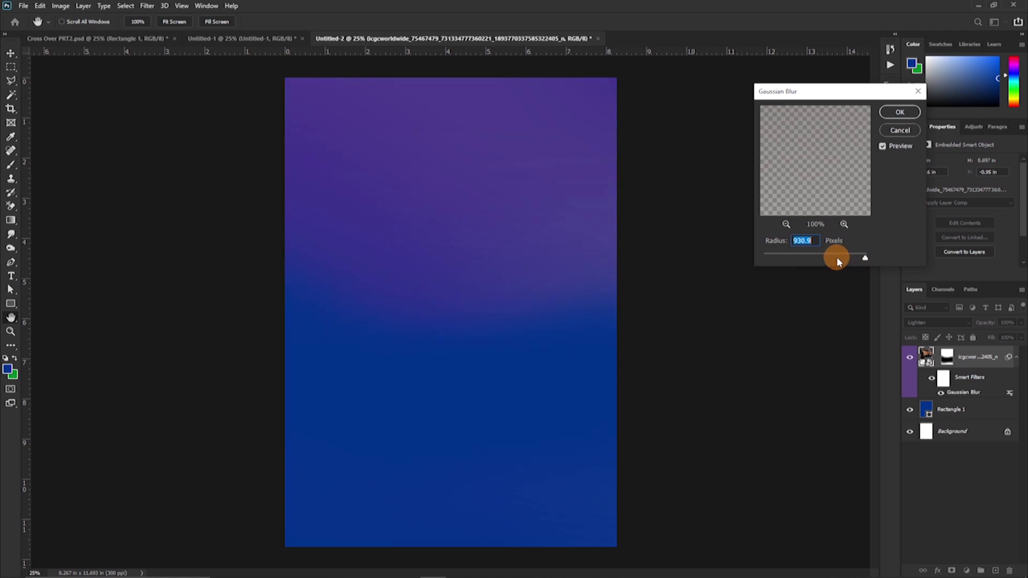
drag(838, 259, 798, 253)
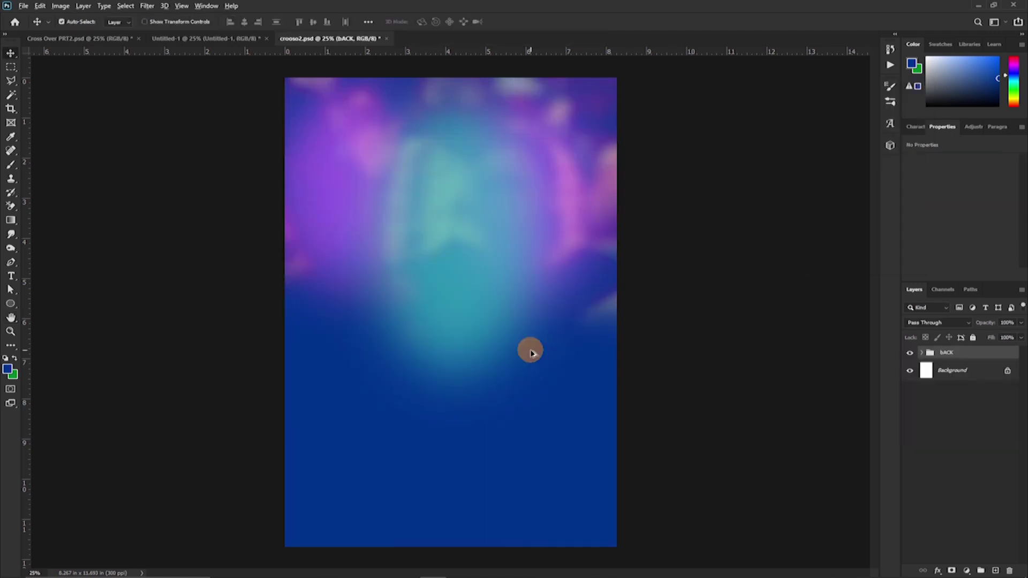
- Move the CROSS OVER title further up in Untitled-1 and return to crooso2.psd
click(231, 41)
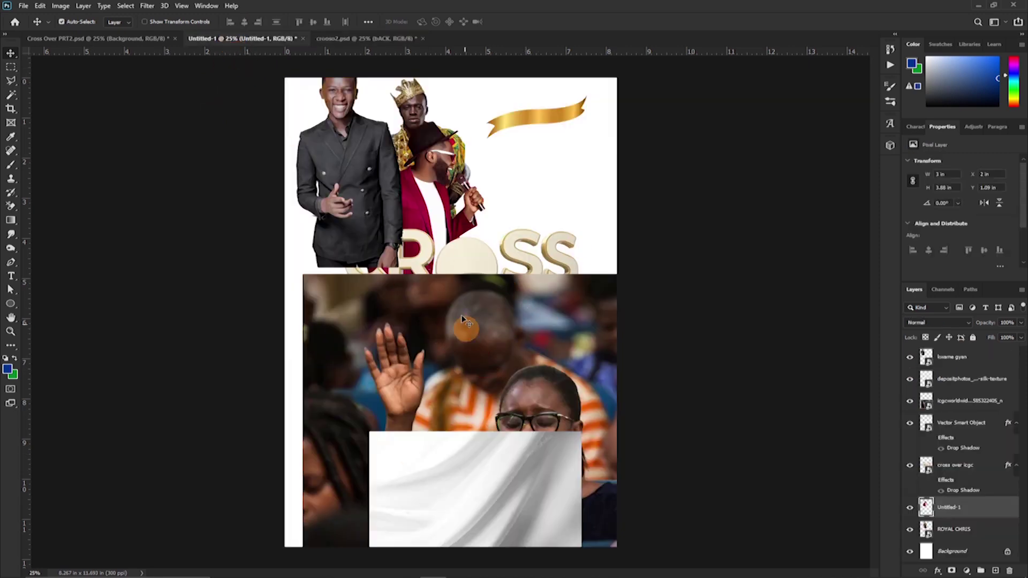
drag(465, 261, 486, 196)
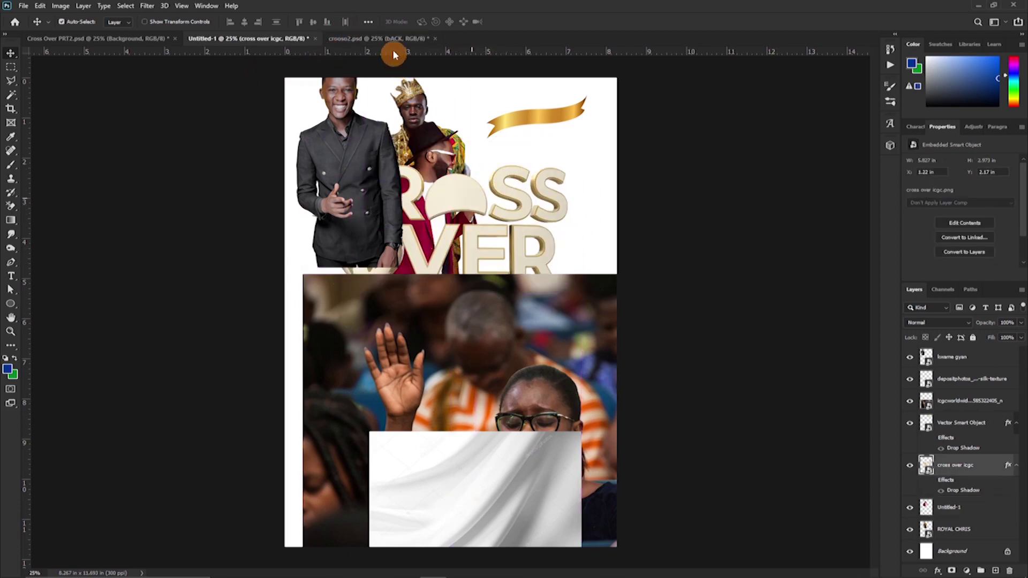
click(384, 38)
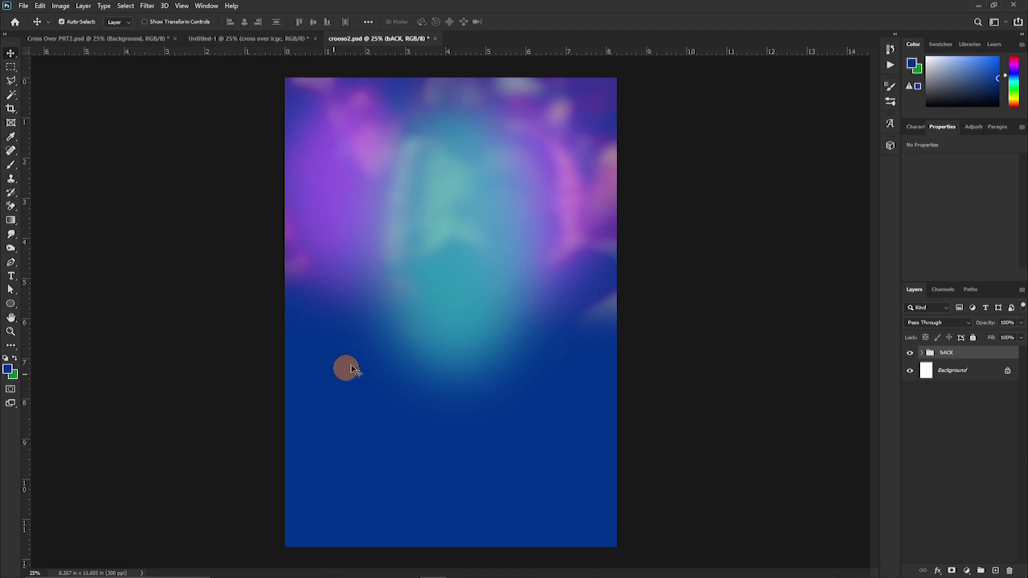
- Add the two-line Montserrat text "HSH" and "BVU" to the poster and colour it white
key(t)
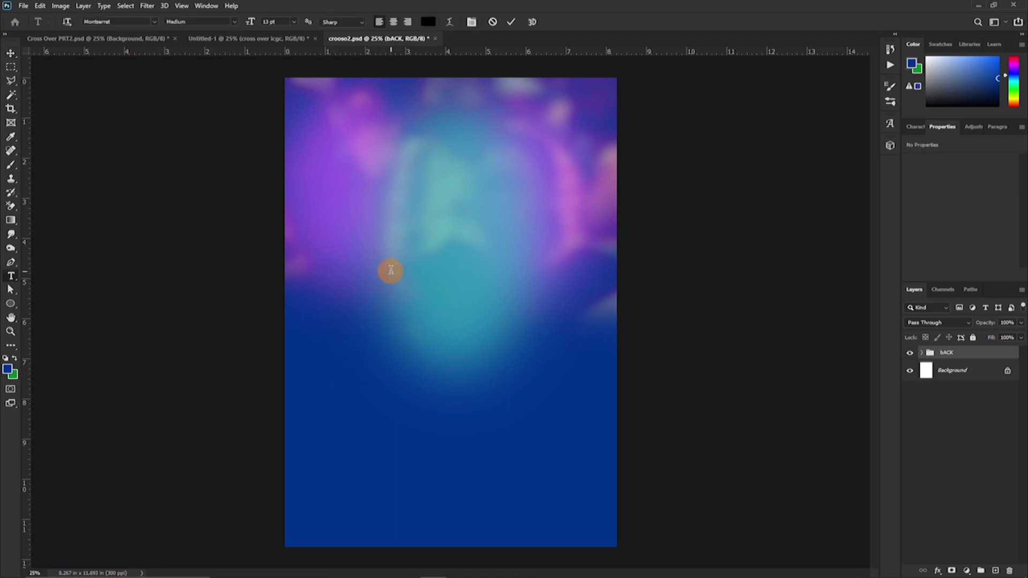
click(391, 271)
text(HSH)
key(Return)
text(BVU)
click(511, 22)
click(916, 127)
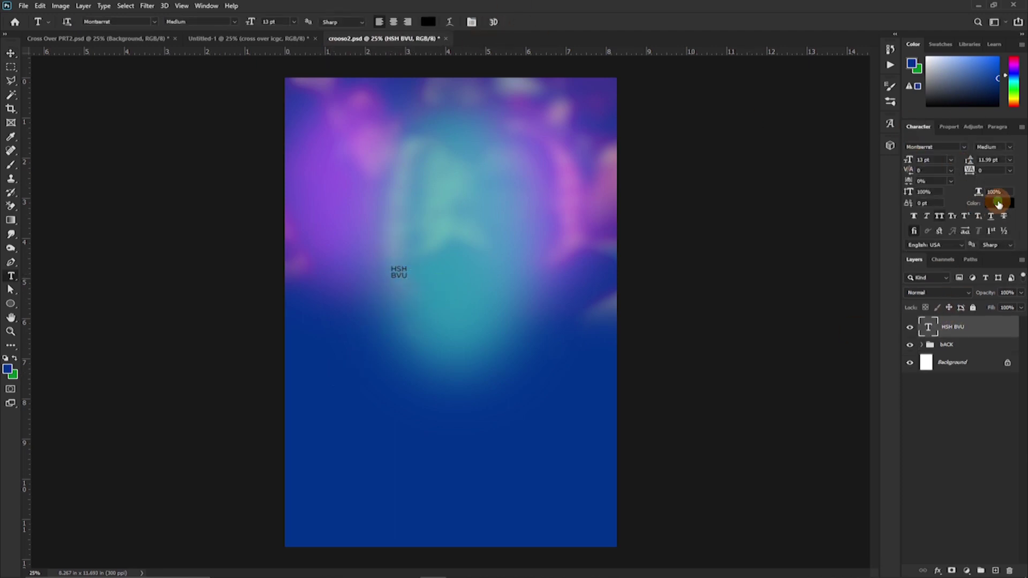
click(1000, 203)
- Enlarge the HSH BVU text across the middle of the poster and set its font weight to ExtraBold
key(v)
key(ctrl+t)
drag(408, 280, 585, 440)
drag(504, 323, 561, 175)
key(Return)
click(1010, 147)
click(975, 502)
- Convert the HSH BVU text to a shape and extend the V's outer arm up through the second H
right_click(976, 328)
click(874, 291)
key(a)
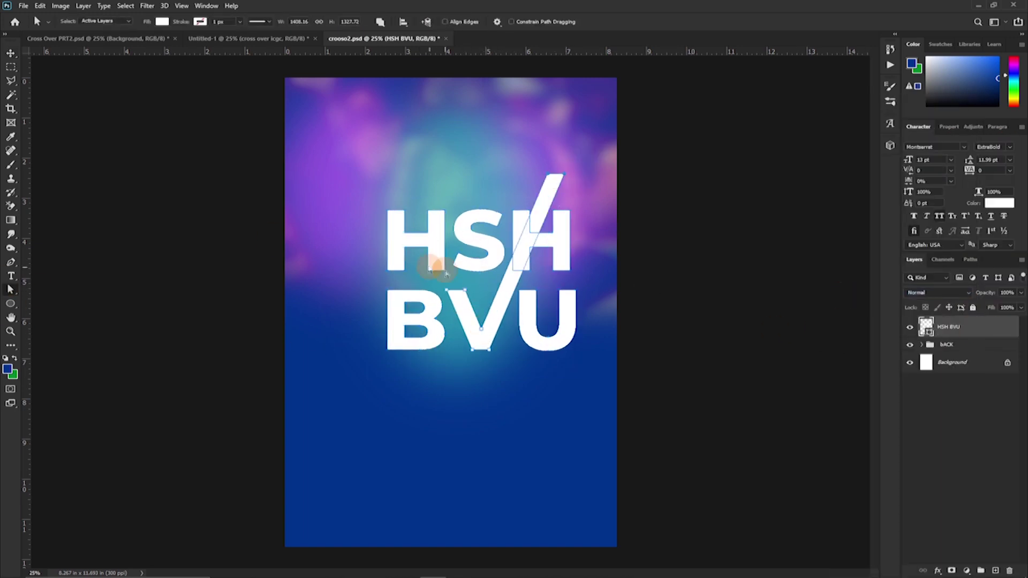
- Nudge the letter B to the right within the second line of the lettering shape
key(v)
click(10, 291)
key(shift+a)
drag(429, 317, 433, 303)
key(ctrl+z)
key(shift+Right)
key(shift+Right)
key(shift+Right)
key(shift+Right)
key(shift+Right)
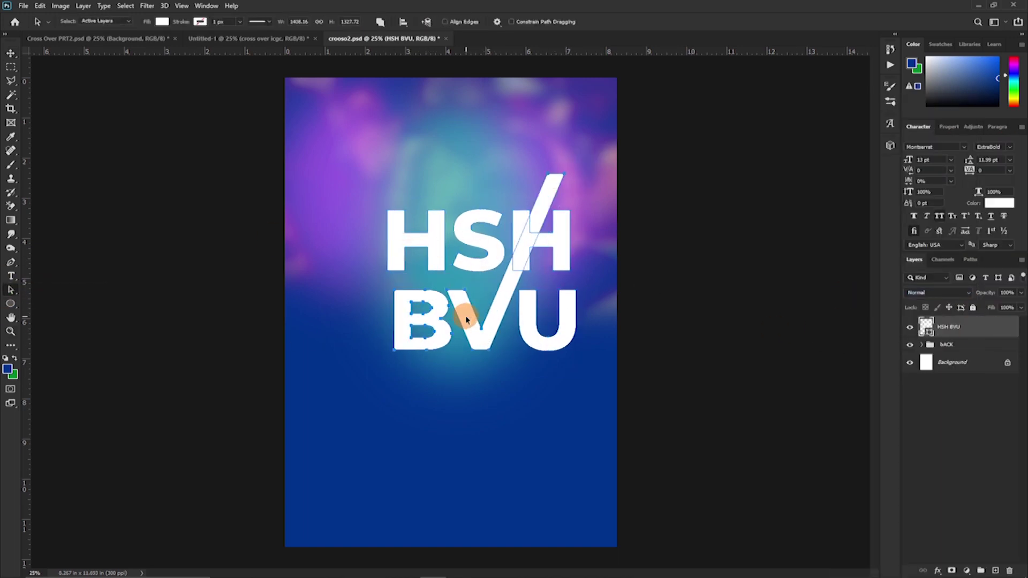
- Nudge the letter V sideways to adjust its spacing in the second line
shift+click(469, 317)
key(shift+Right)
key(shift+Right)
key(shift+Right)
key(shift+Right)
key(shift+Right)
key(shift+Right)
key(shift+Right)
key(shift+Right)
key(shift+Right)
key(shift+Right)
key(shift+Right)
key(shift+Right)
click(342, 331)
click(489, 337)
key(shift+Left)
- Nudge the U left toward the V and raise the second-line letters closer to the first line
click(542, 326)
key(shift+Left)
key(shift+Left)
key(shift+Left)
key(shift+Left)
key(shift+Up)
key(shift+Up)
key(shift+Up)
key(shift+Up)
key(shift+Up)
key(shift+Up)
key(shift+Up)
key(shift+Up)
- Extend the first H's outer leg down to the baseline of the second line
click(397, 260)
click(11, 290)
click(33, 301)
drag(376, 260, 396, 340)
- Shift the HSH BVU lettering slightly and delete its layer from the poster
click(11, 53)
mouse_move(558, 312)
mouse_down()
mouse_move(527, 306)
mouse_move(544, 314)
mouse_up()
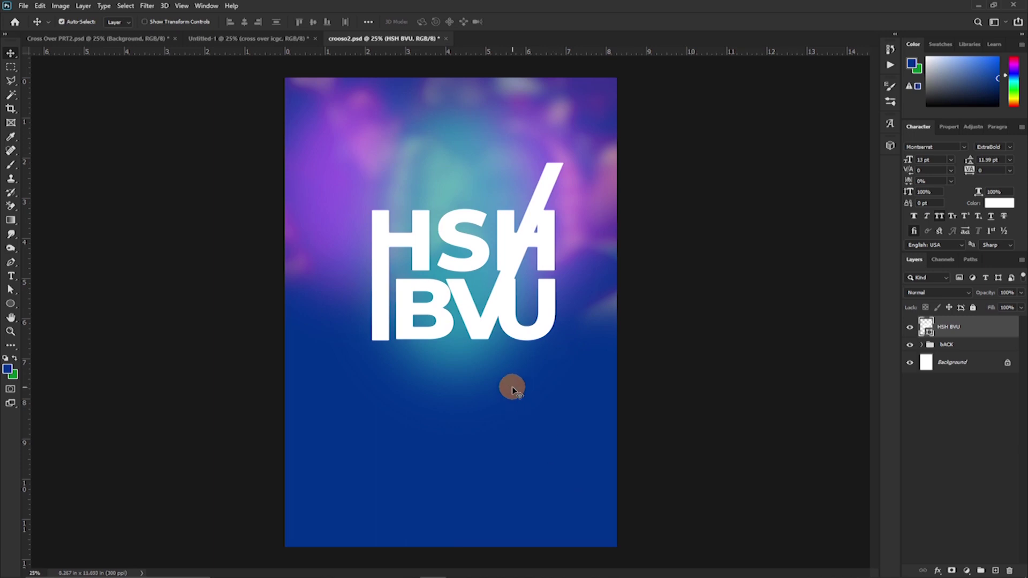
drag(513, 326, 531, 322)
key(ctrl+z)
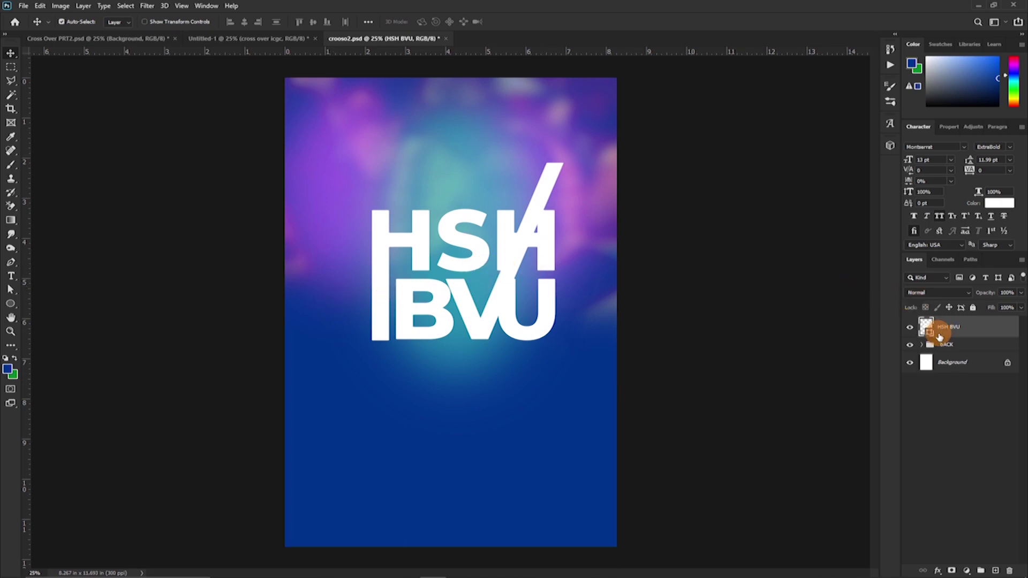
key(Delete)
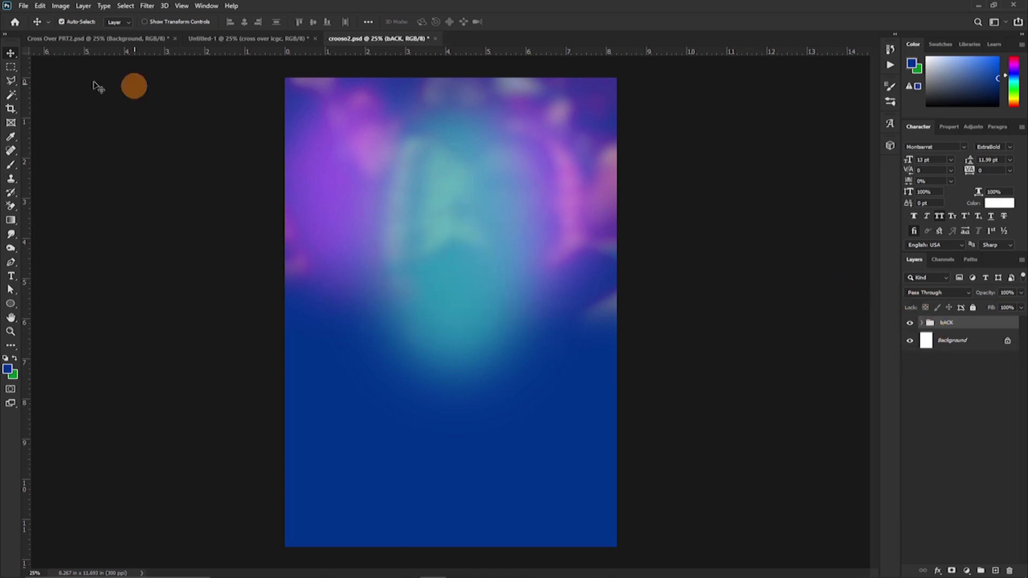
- Bring the CROSS OVER title from Untitled-1 into crooso2.psd and place it across the middle of the poster
click(216, 42)
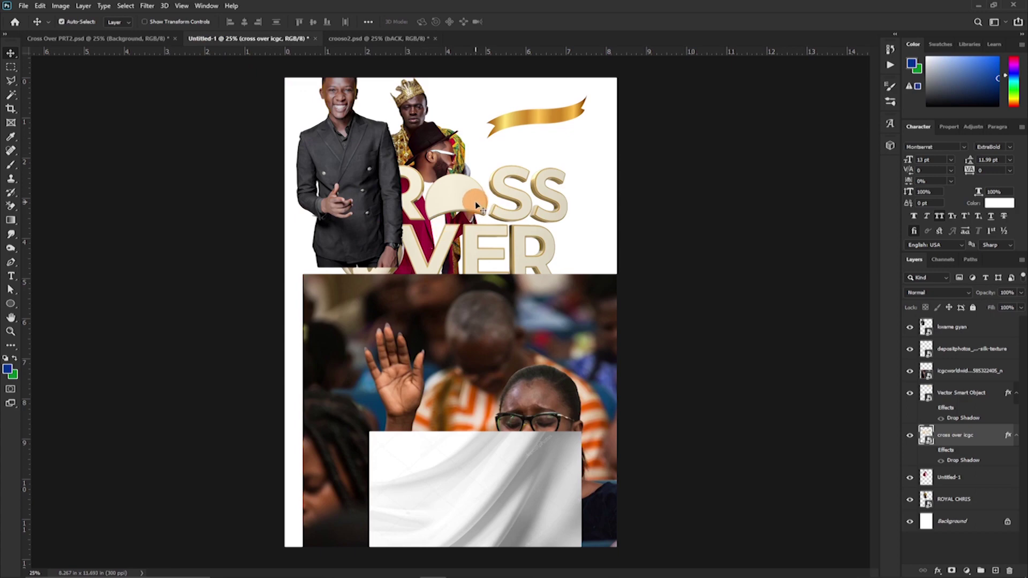
click(399, 38)
drag(399, 39, 458, 290)
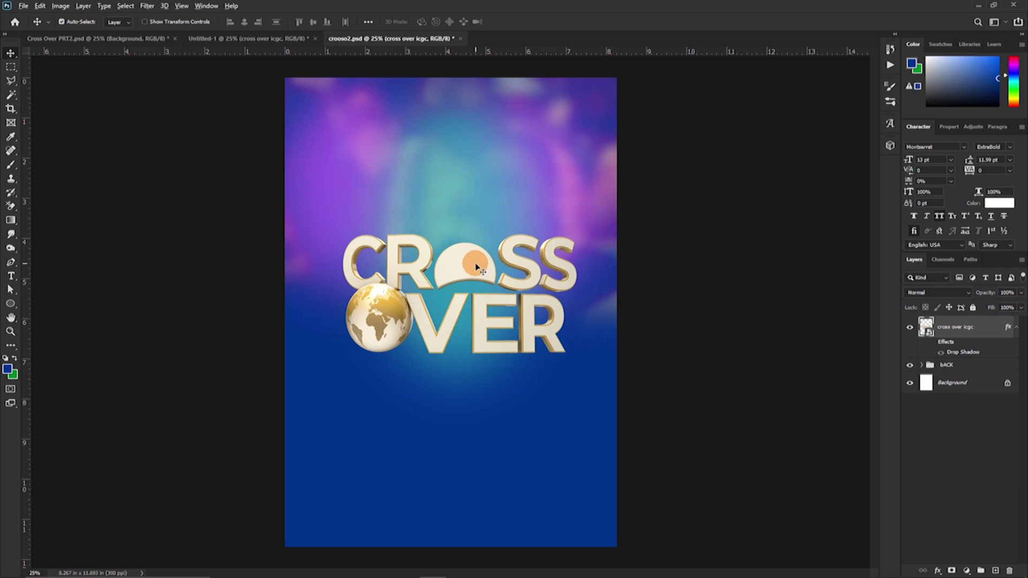
drag(476, 267, 478, 298)
key(ctrl+z)
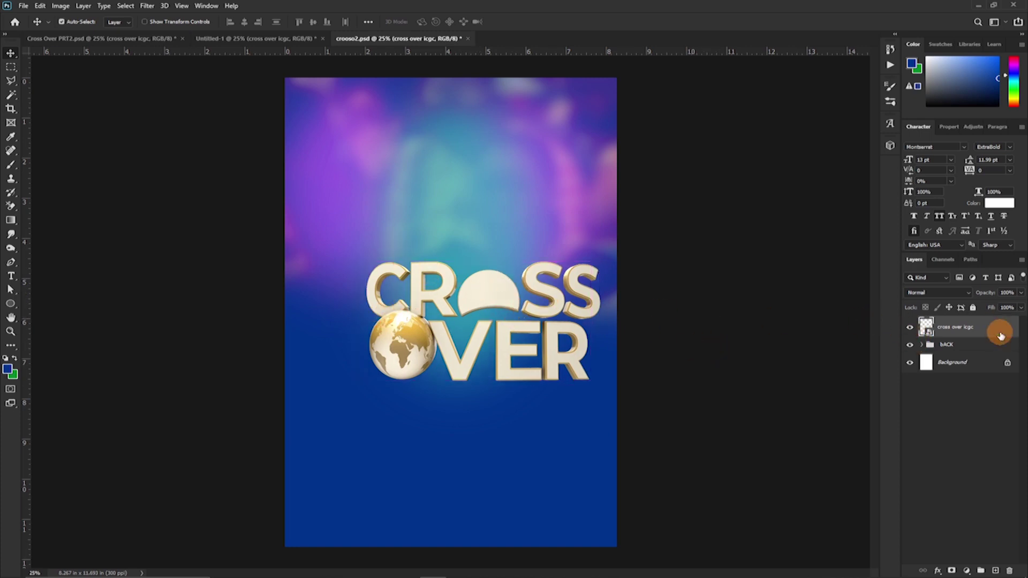
- Add a drop shadow of about 90 px size to the CROSS OVER title
double_click(994, 332)
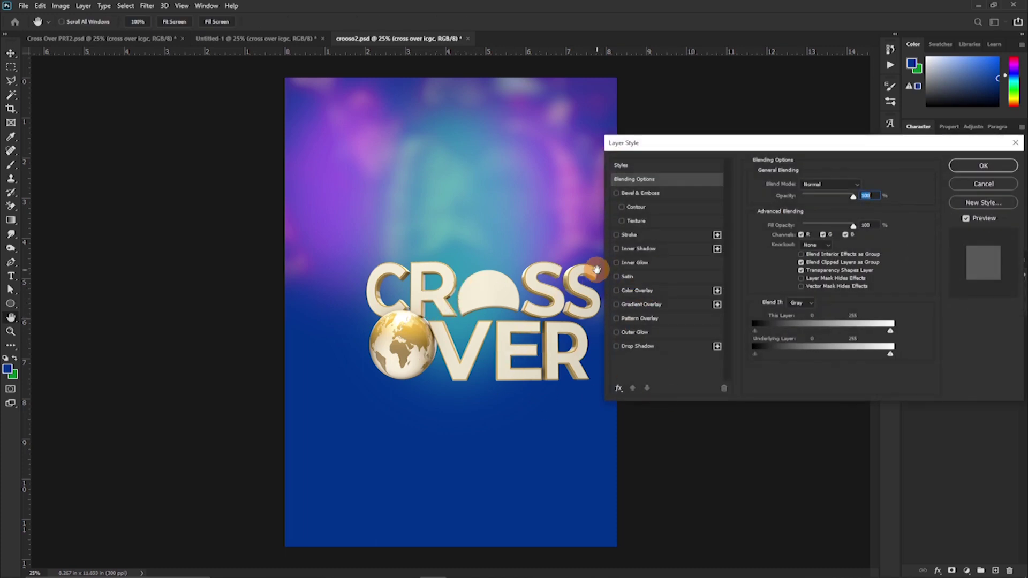
click(619, 347)
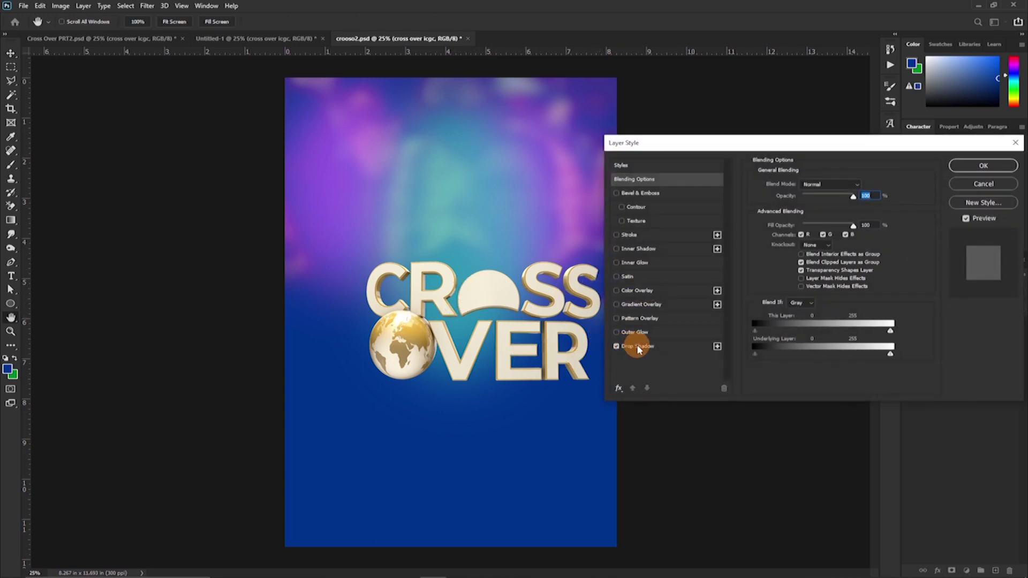
click(637, 346)
drag(799, 257, 820, 256)
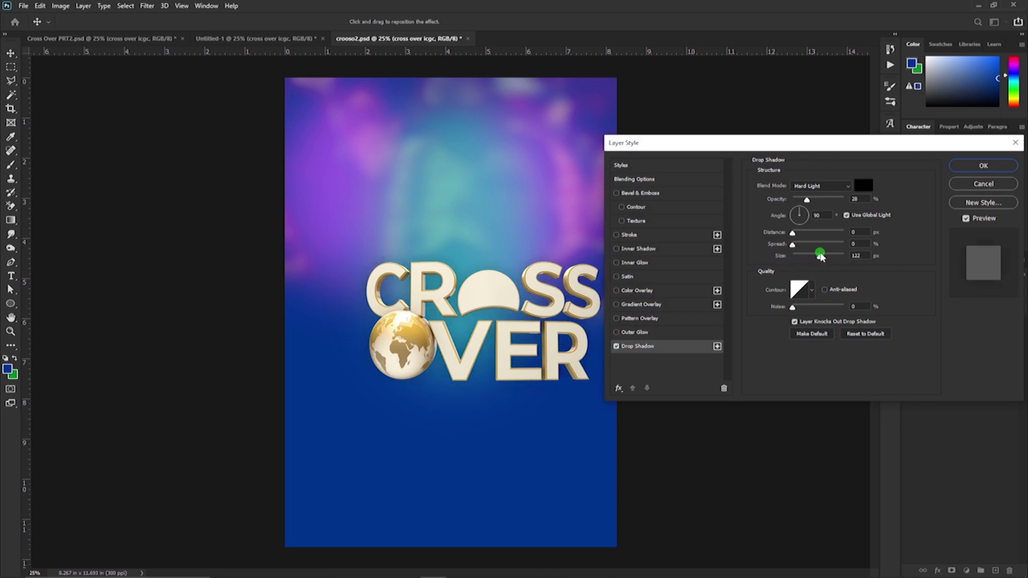
drag(812, 260, 814, 257)
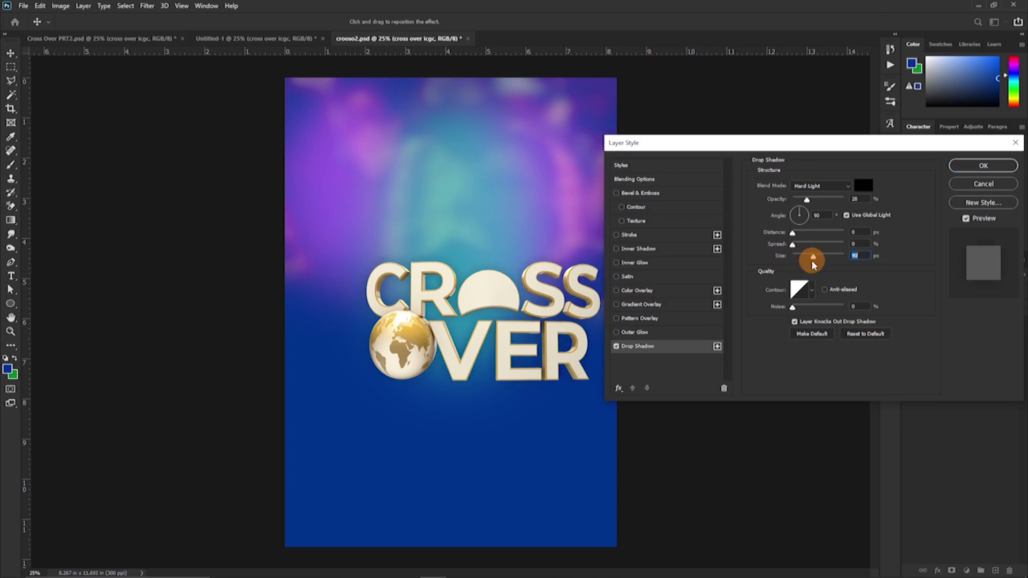
click(965, 167)
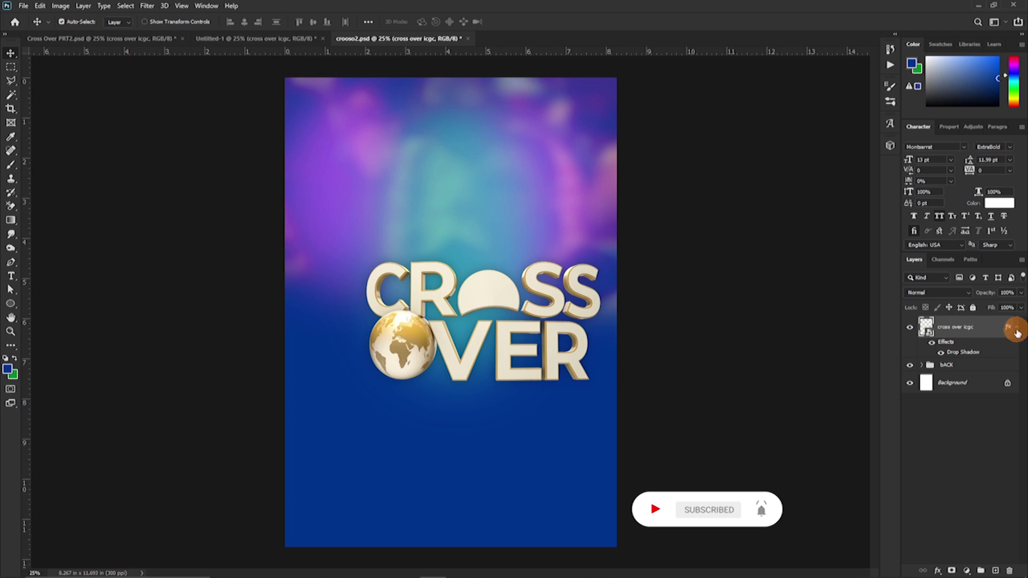
- Bring the cutouts of the suited man, the crowned man and the singer in the hat from Untitled-1 into crooso2.psd
click(217, 38)
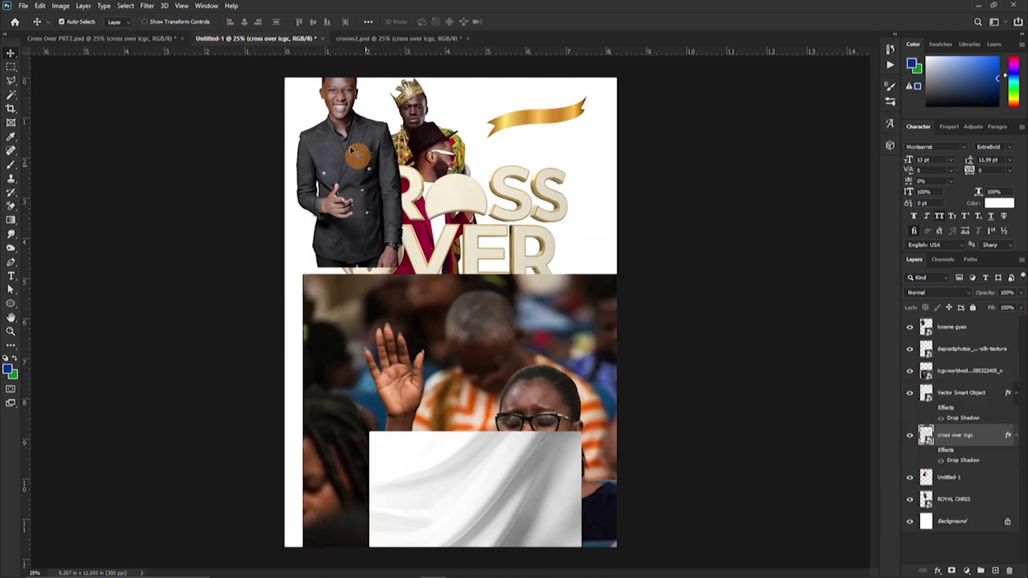
click(357, 150)
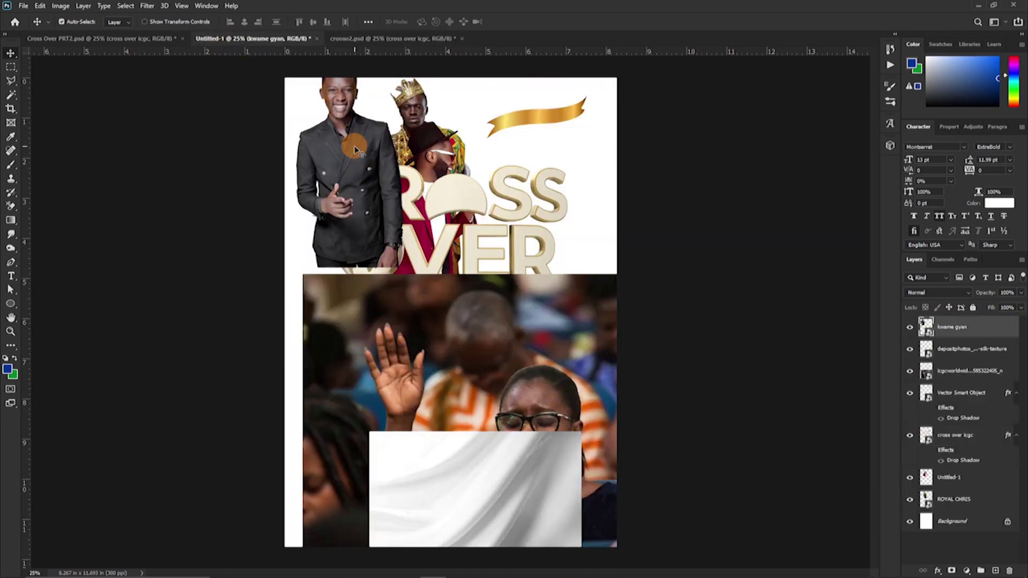
shift+click(432, 147)
shift+click(377, 124)
drag(377, 124, 480, 225)
- Hide the crowned man and the singer, and stack the CROSS OVER title above the three portrait layers
click(955, 356)
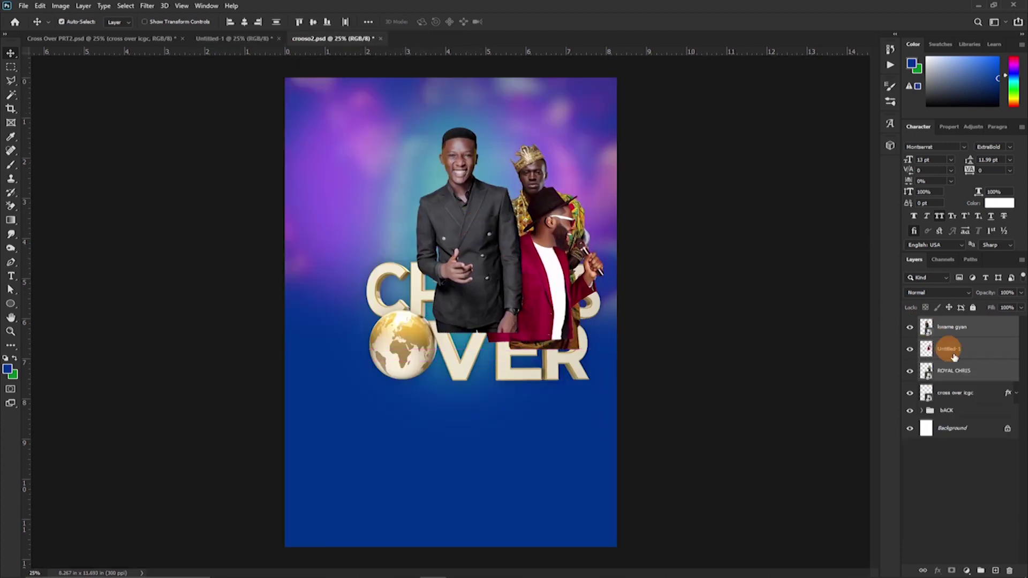
drag(455, 207, 455, 206)
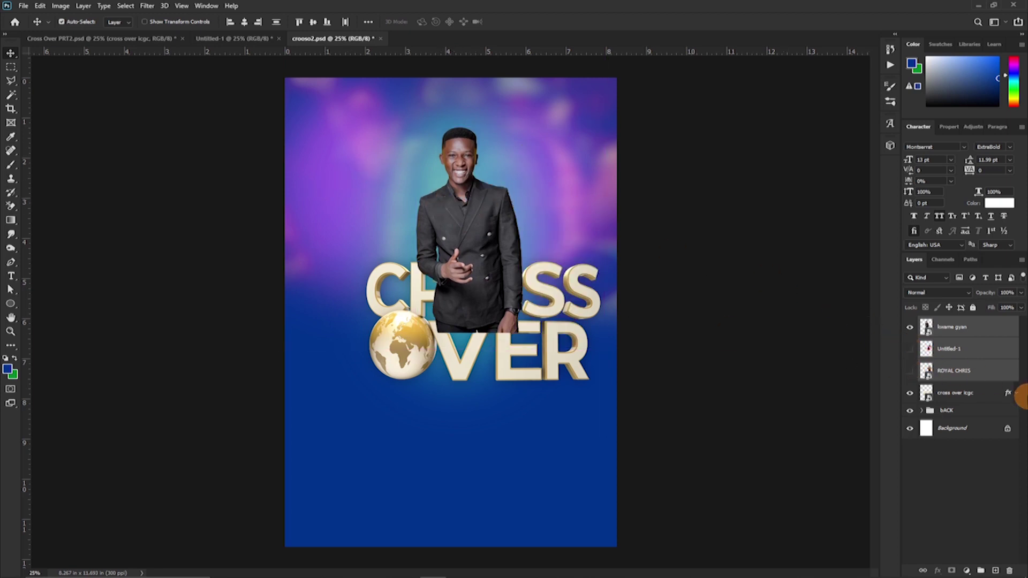
drag(989, 378, 985, 406)
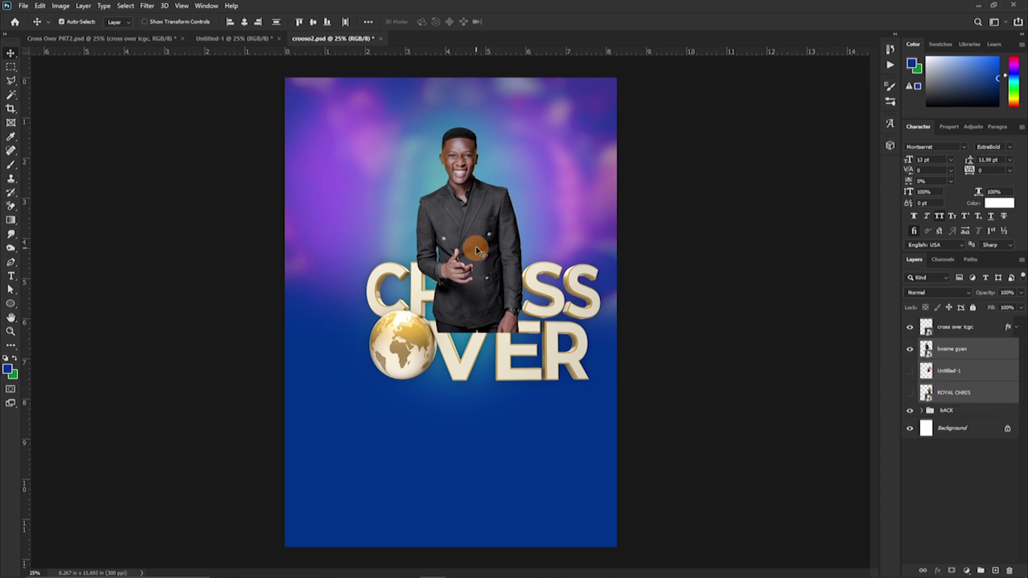
- Move the three portrait layers slightly up and scale them together to about 125%
drag(465, 211, 464, 203)
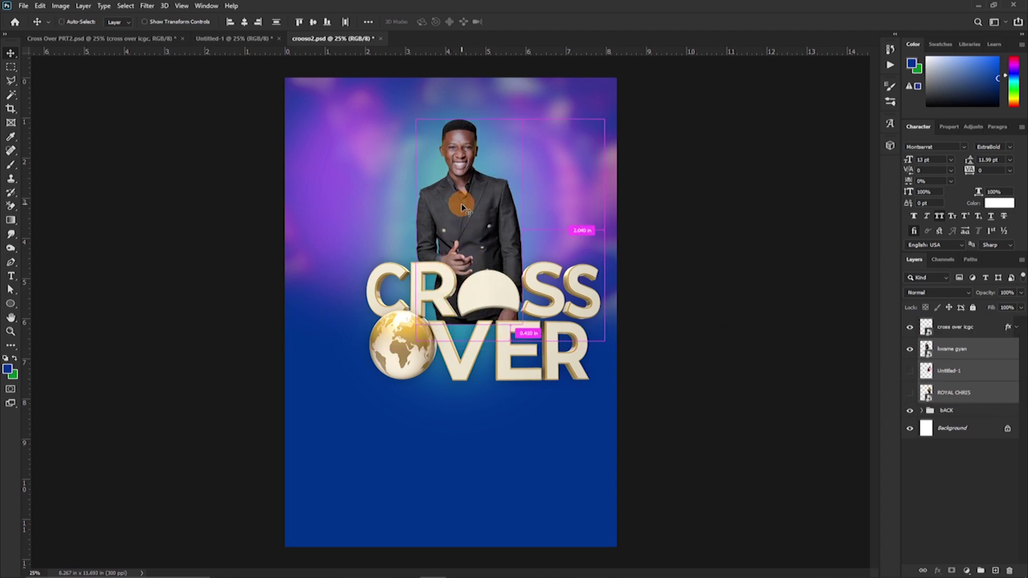
key(ctrl+t)
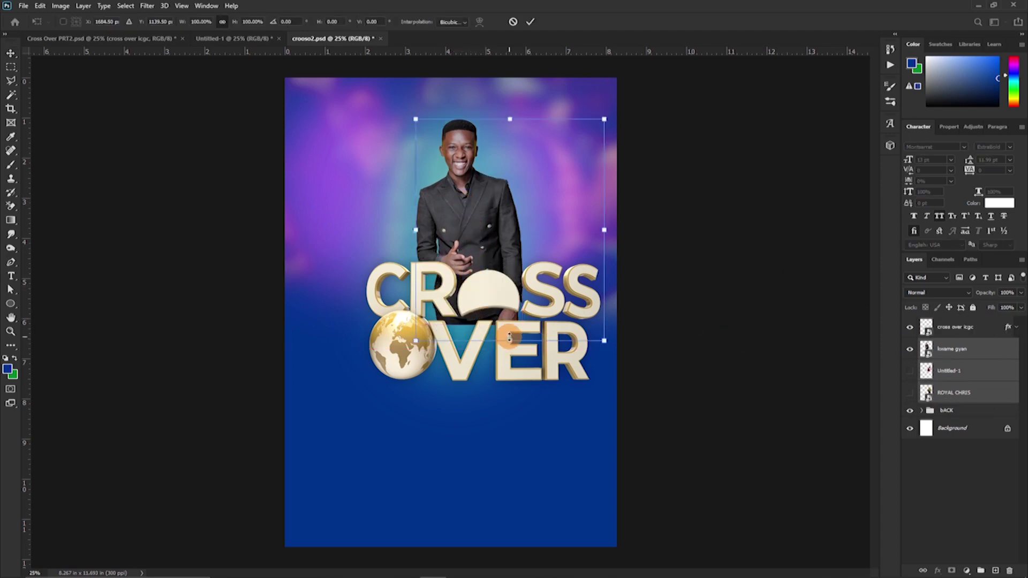
drag(509, 339, 517, 395)
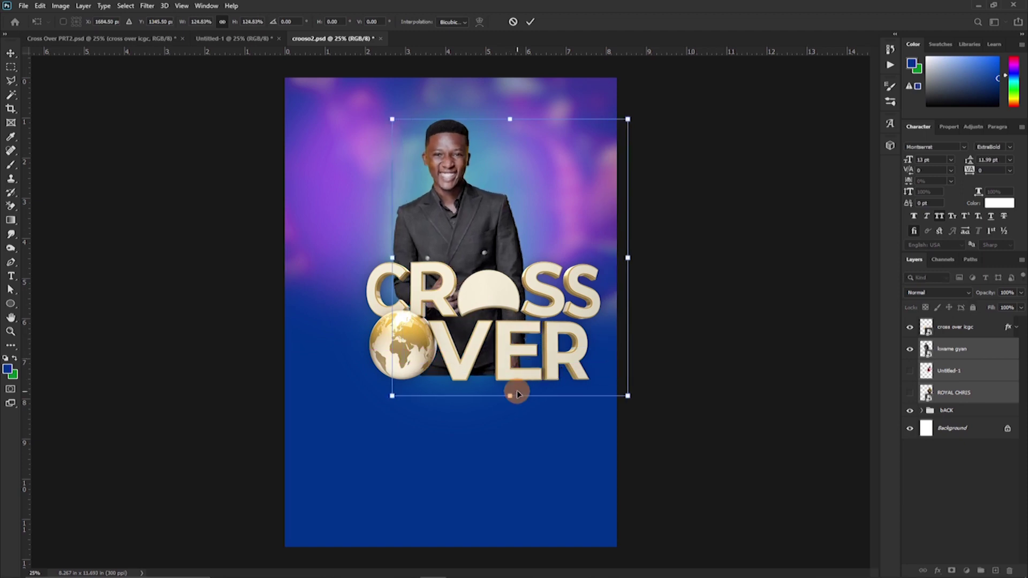
key(Return)
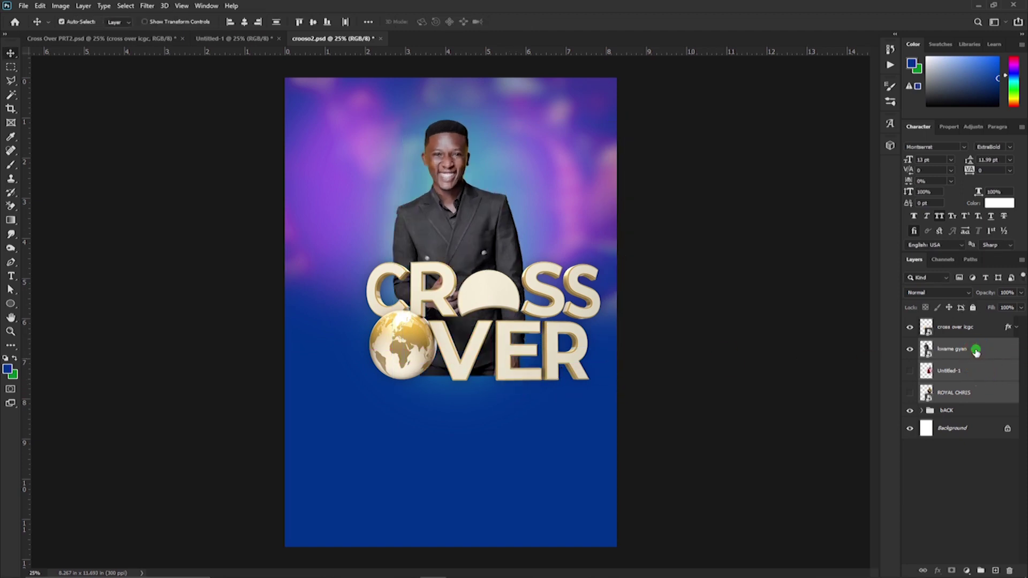
- Reveal the hidden portraits and arrange all three above the title: crowned man left, suited man centre, singer right
click(976, 351)
drag(460, 204, 475, 196)
click(911, 370)
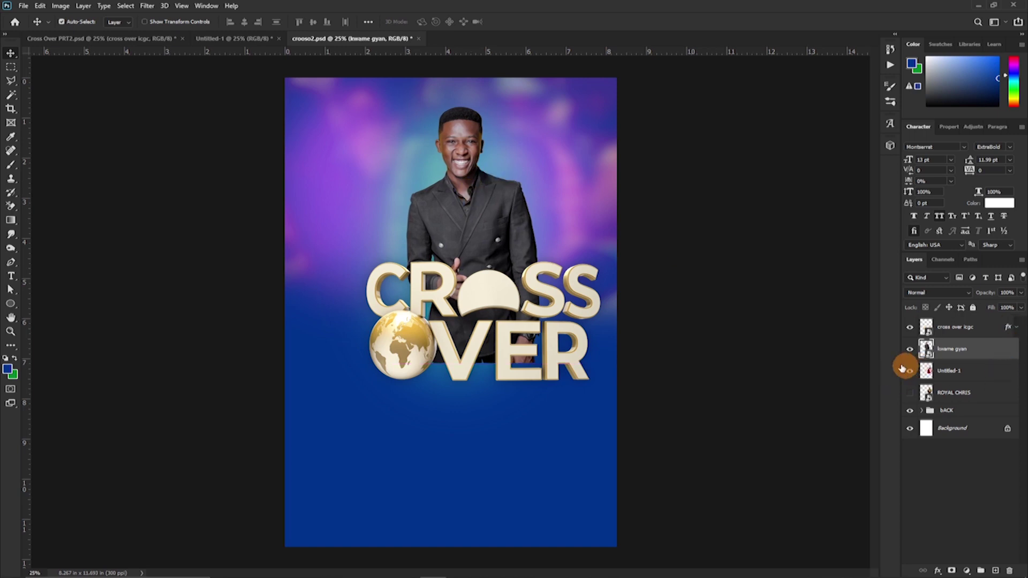
drag(560, 232, 541, 158)
click(942, 392)
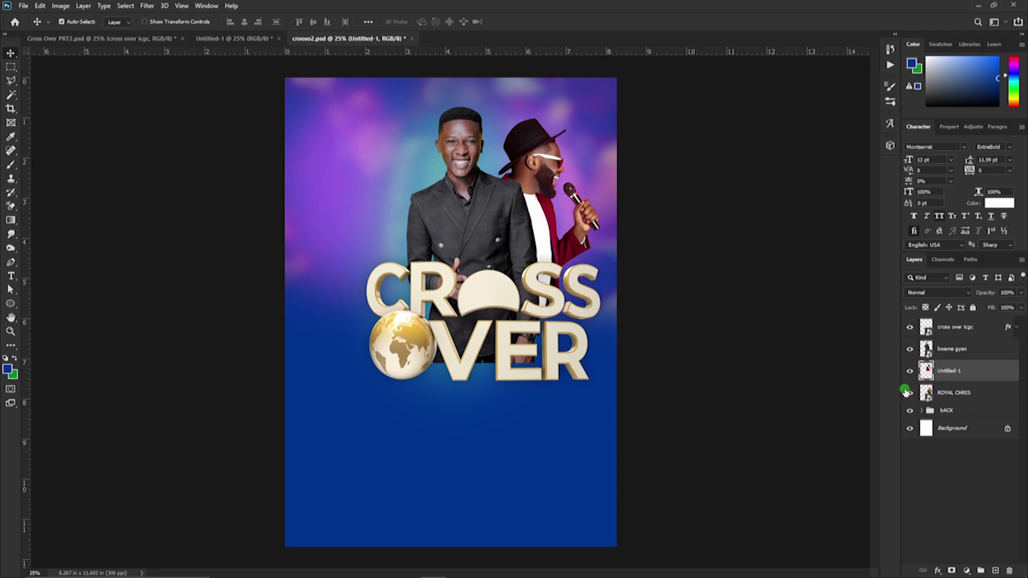
click(909, 393)
drag(563, 223, 421, 189)
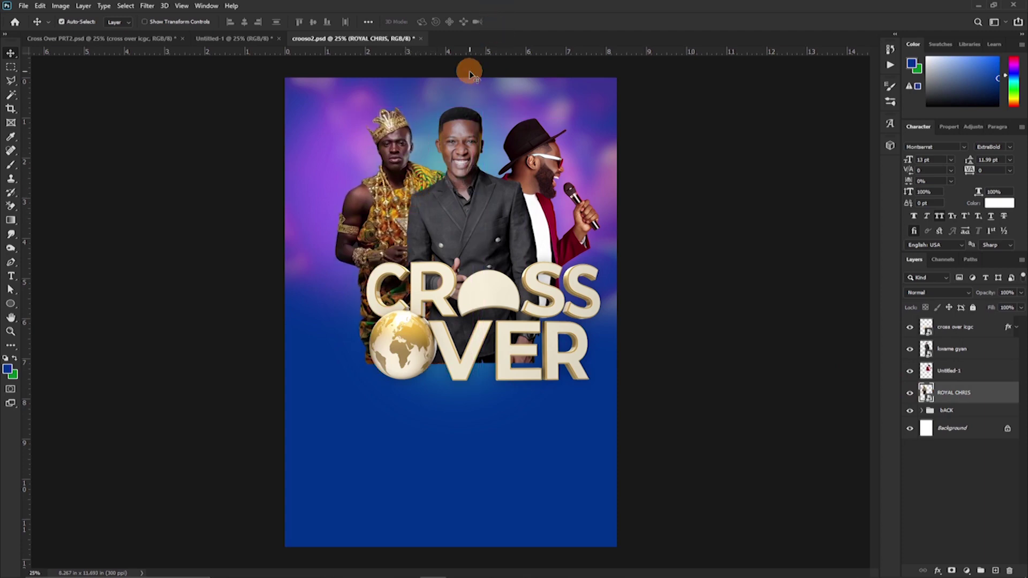
- Add a horizontal guide about 1 in from the poster's top edge and position the portraits with their heads just below it
drag(469, 53, 479, 120)
drag(405, 152, 409, 144)
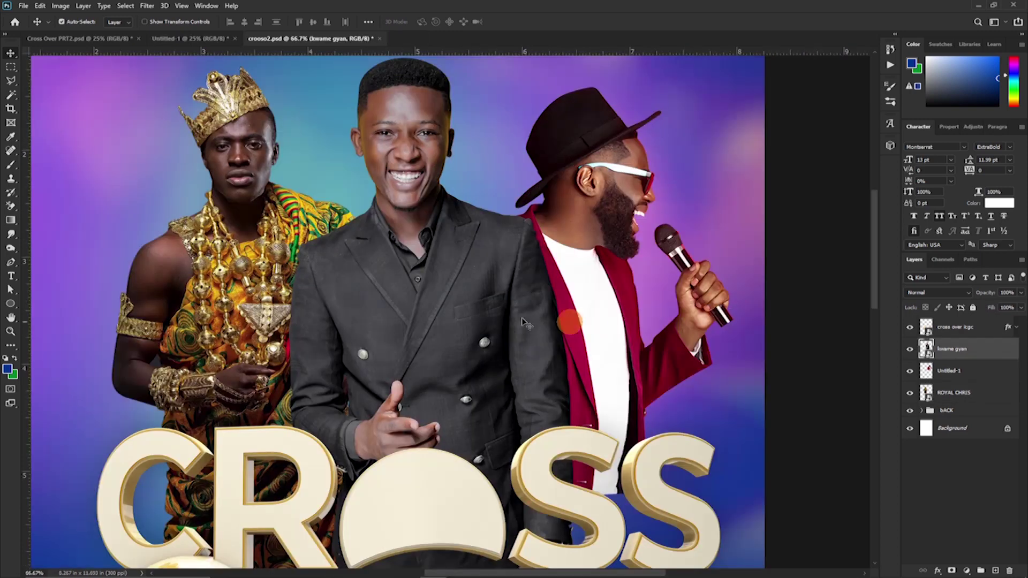
drag(410, 313, 450, 225)
drag(447, 319, 419, 514)
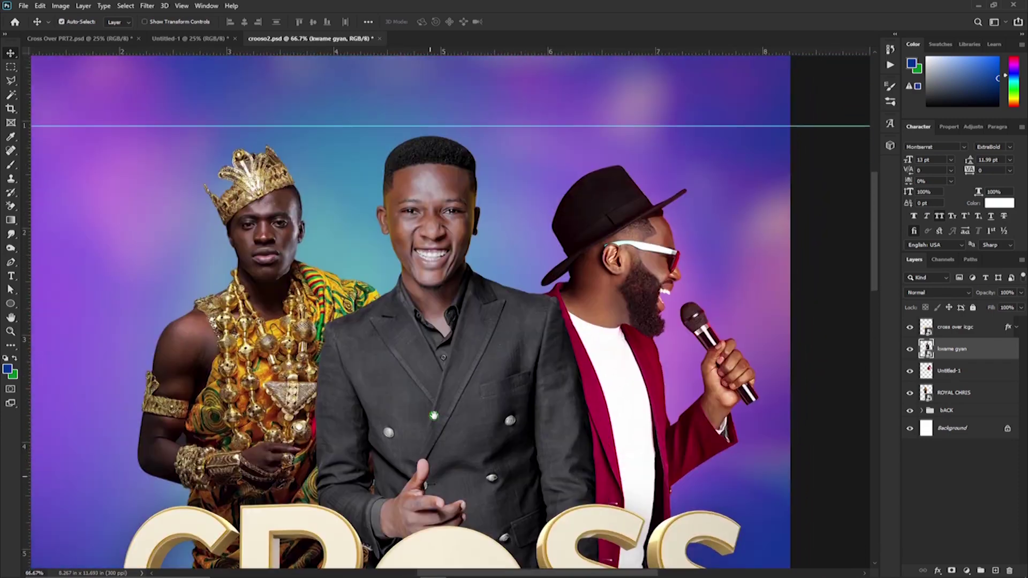
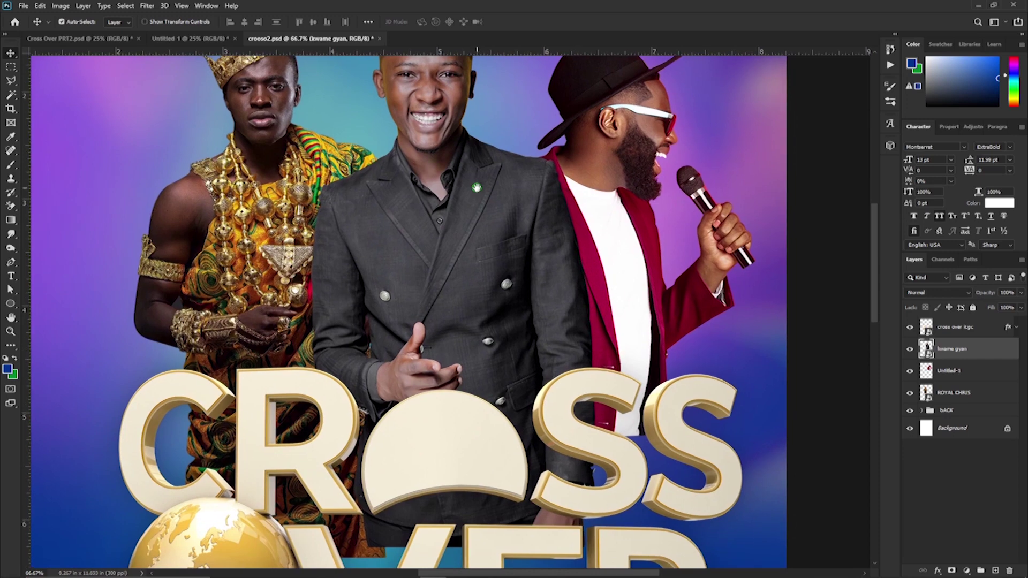
- Group the three portrait layers and add a layer mask to the group
shift+click(956, 396)
key(ctrl+g)
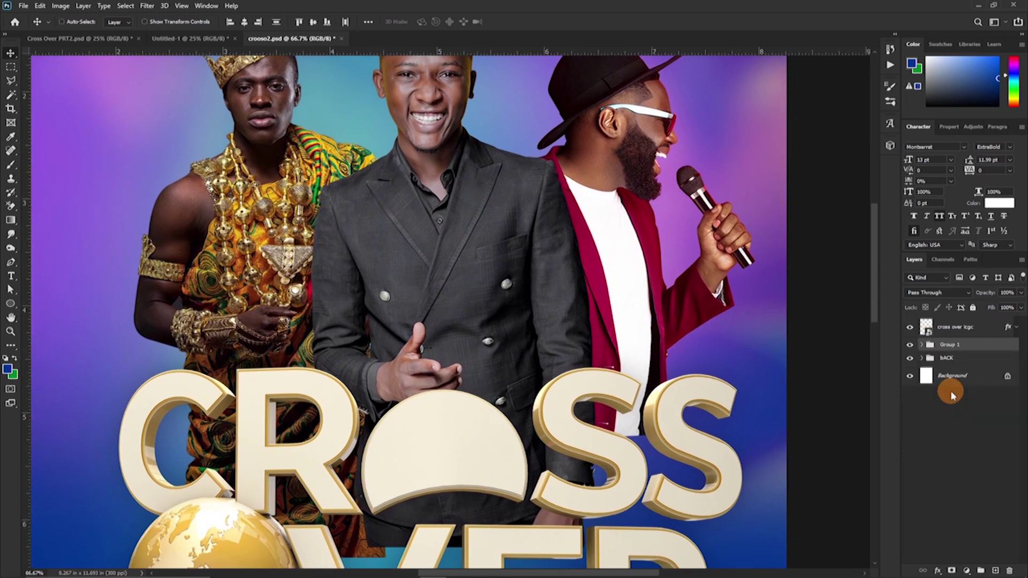
click(953, 571)
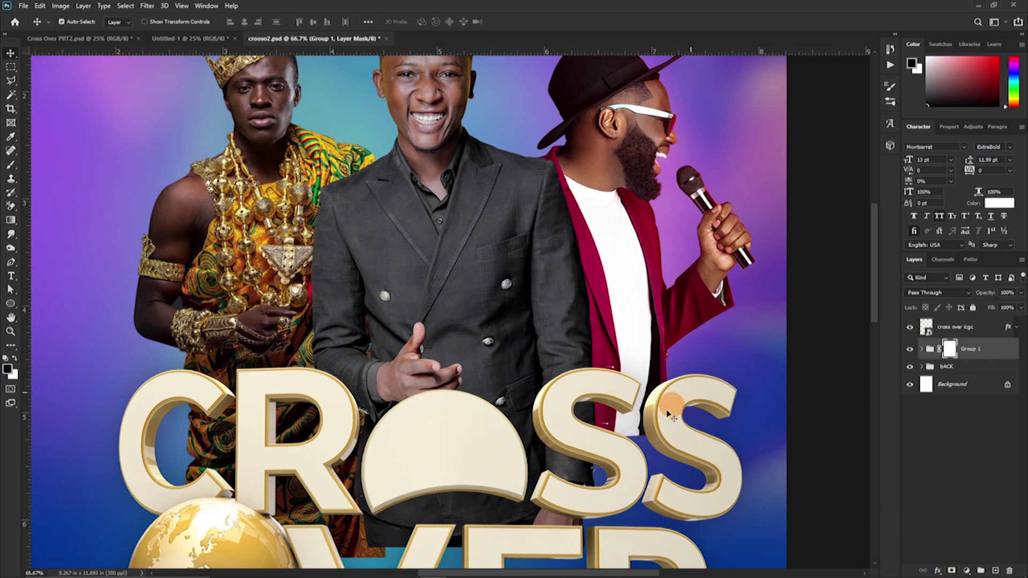
- Fade out the portraits' lower bodies behind the title by painting black on the group mask with a 500 px soft brush
scroll(814, 375, down, 3)
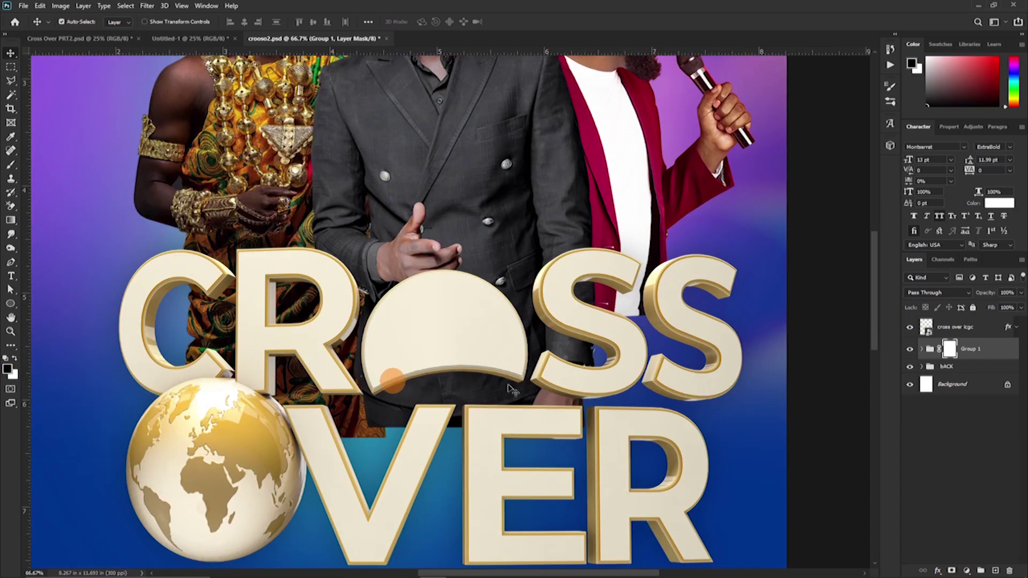
scroll(458, 440, down, 1)
scroll(458, 440, down, 2)
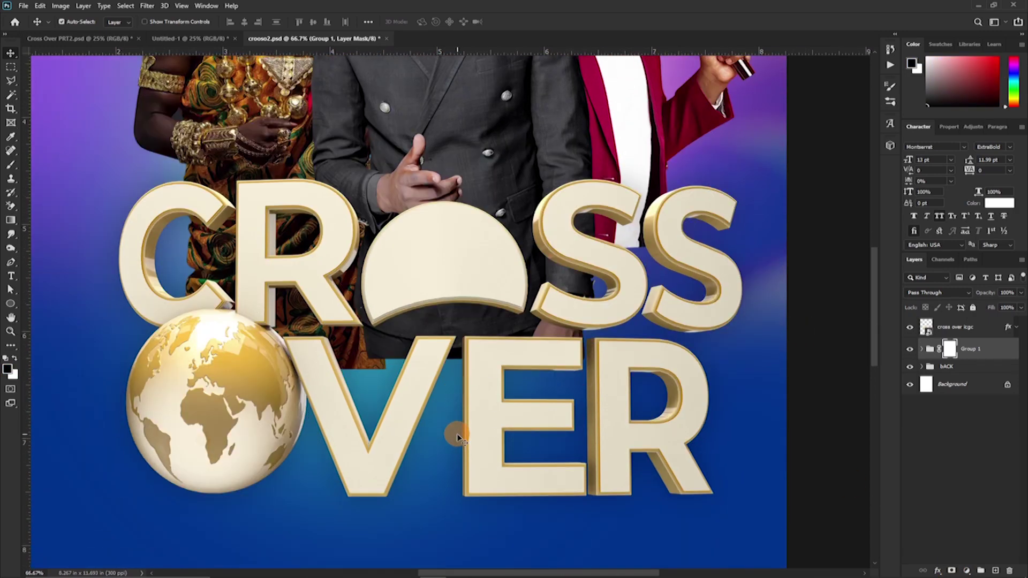
key(b)
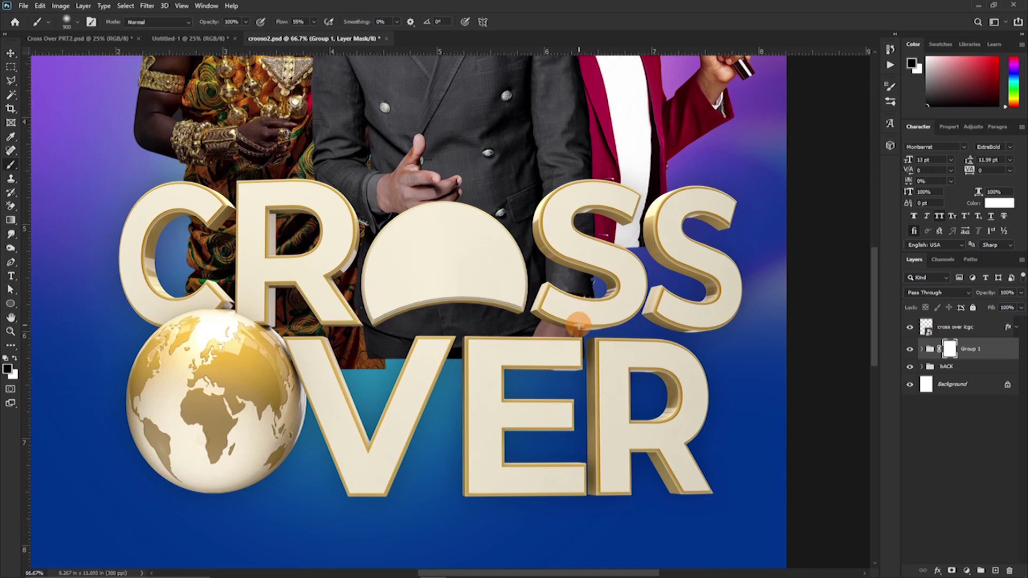
key(bracketright)
key(bracketright)
key(bracketright)
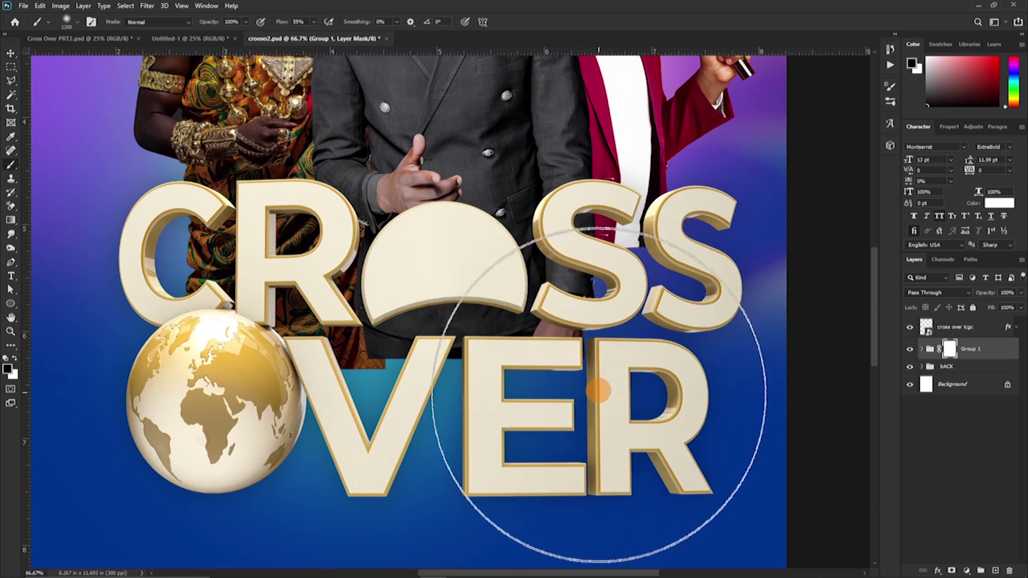
key(bracketleft)
key(bracketleft)
key(bracketleft)
key(bracketleft)
key(bracketleft)
key(bracketleft)
key(bracketleft)
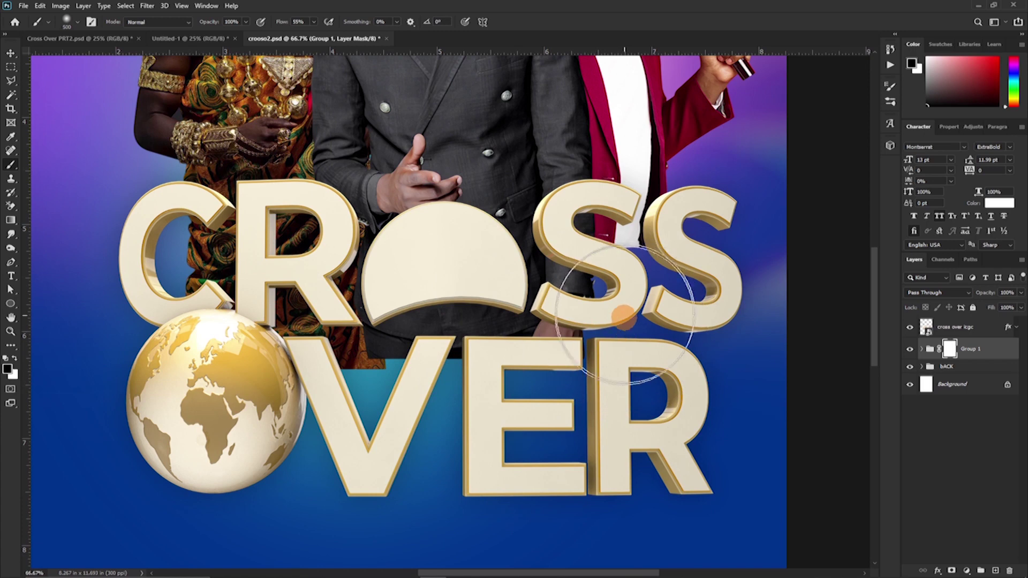
mouse_move(546, 303)
mouse_down()
mouse_move(621, 231)
mouse_move(669, 214)
mouse_up()
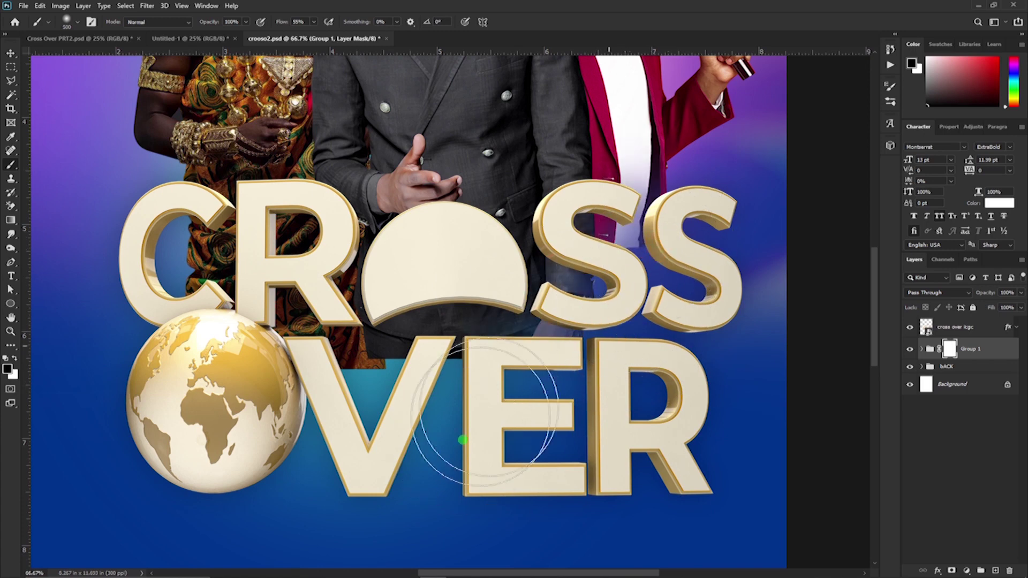
mouse_move(601, 395)
mouse_down()
mouse_move(284, 388)
mouse_move(11, 221)
mouse_move(249, 273)
mouse_move(248, 332)
mouse_move(92, 227)
mouse_move(535, 277)
mouse_up()
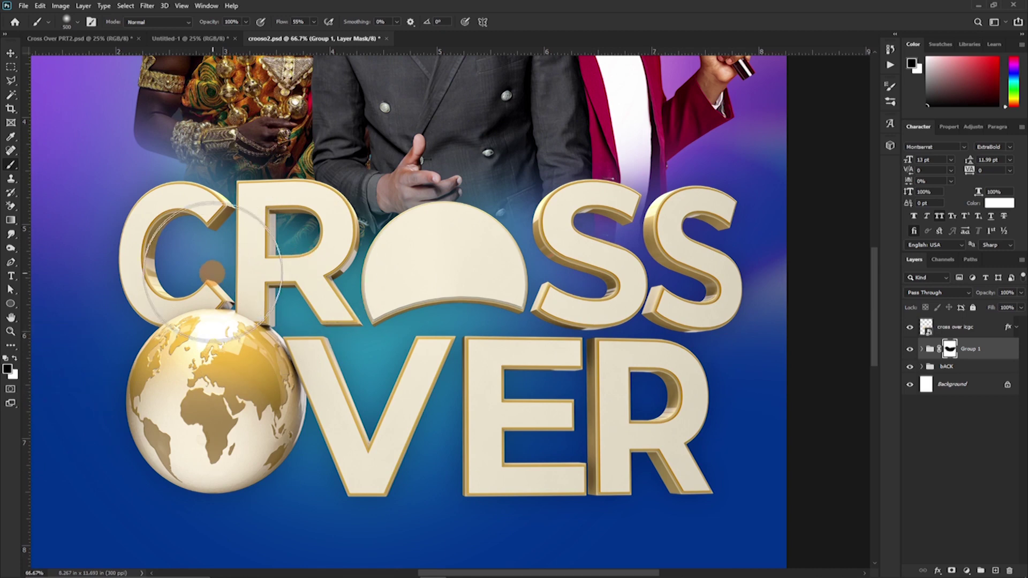
- Paint white on the group mask to restore the men's arms and torsos just above the title
key(x)
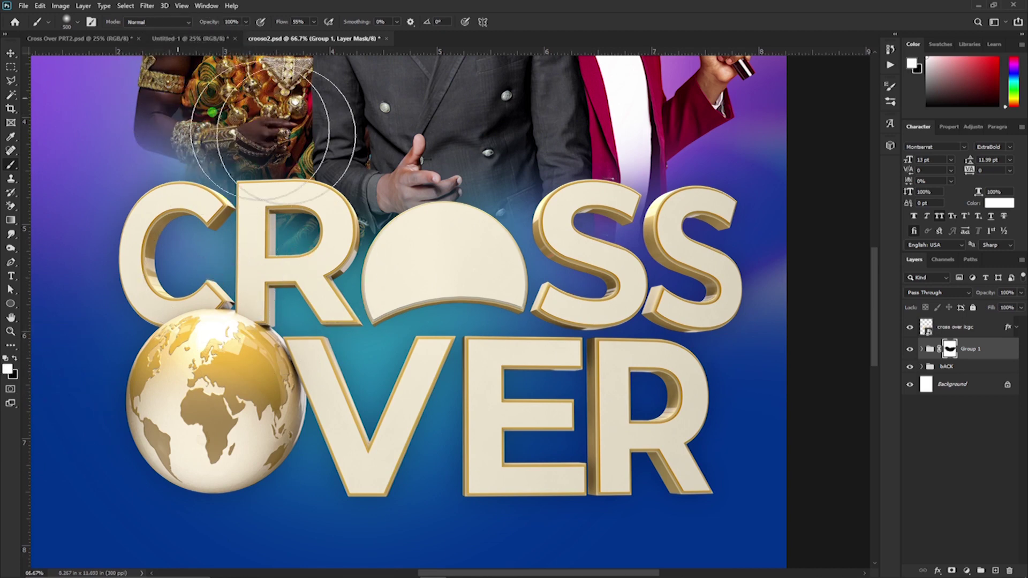
mouse_move(192, 100)
mouse_down()
mouse_move(116, 83)
mouse_move(244, 117)
mouse_move(112, 55)
mouse_move(207, 74)
mouse_move(389, 77)
mouse_move(609, 56)
mouse_up()
- Examine how the masked portraits blend into the background and the CROSS OVER title
scroll(667, 207, up, 10)
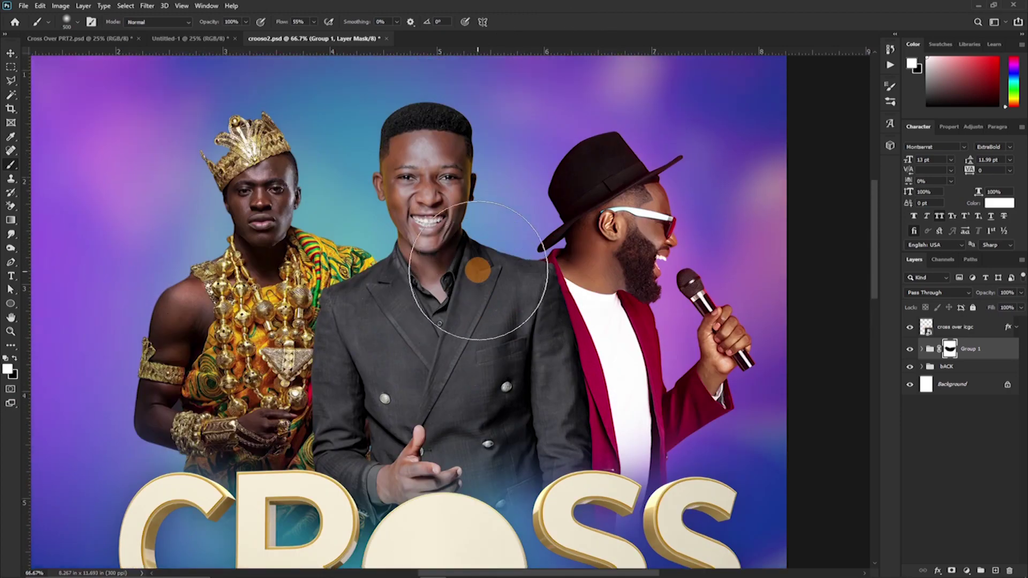
scroll(478, 270, up, 3)
key(v)
scroll(420, 267, down, 5)
drag(388, 326, 466, 267)
scroll(466, 266, down, 8)
scroll(460, 266, right, 3)
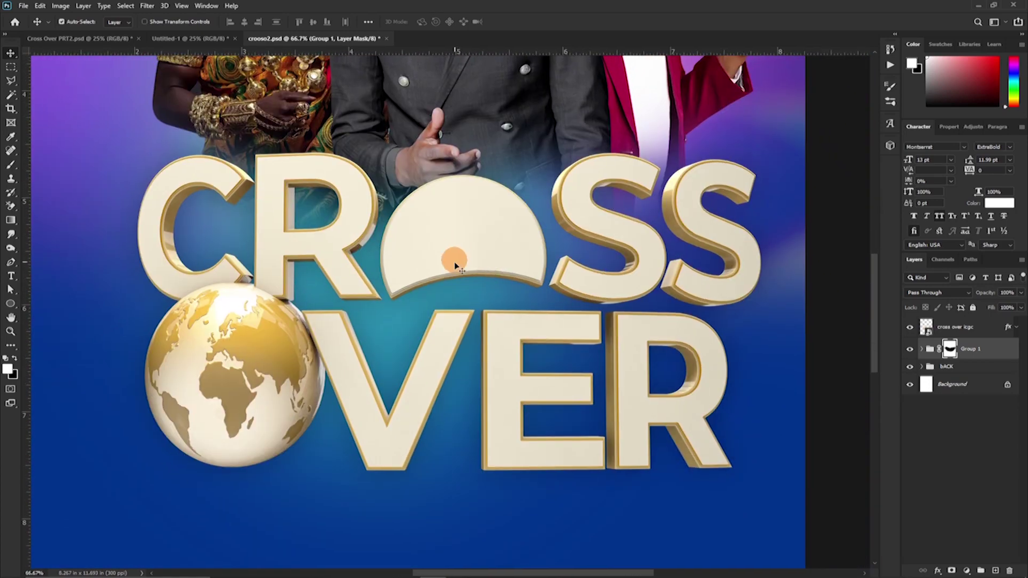
scroll(454, 267, down, 3)
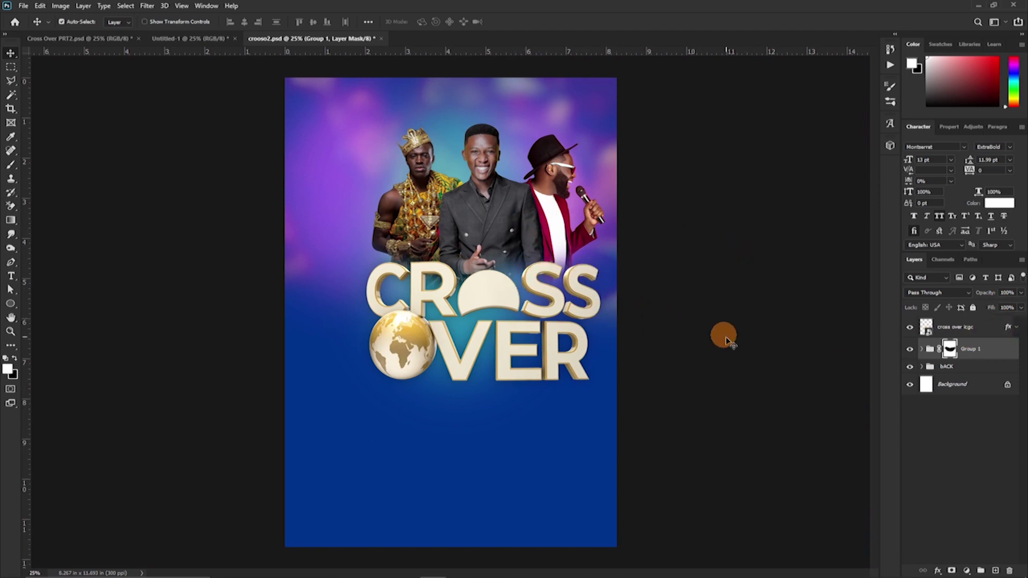
- Switch to Untitled-1, shift the congregation photo up and to the left, and select the crowned man's layer
click(188, 39)
drag(348, 349, 309, 324)
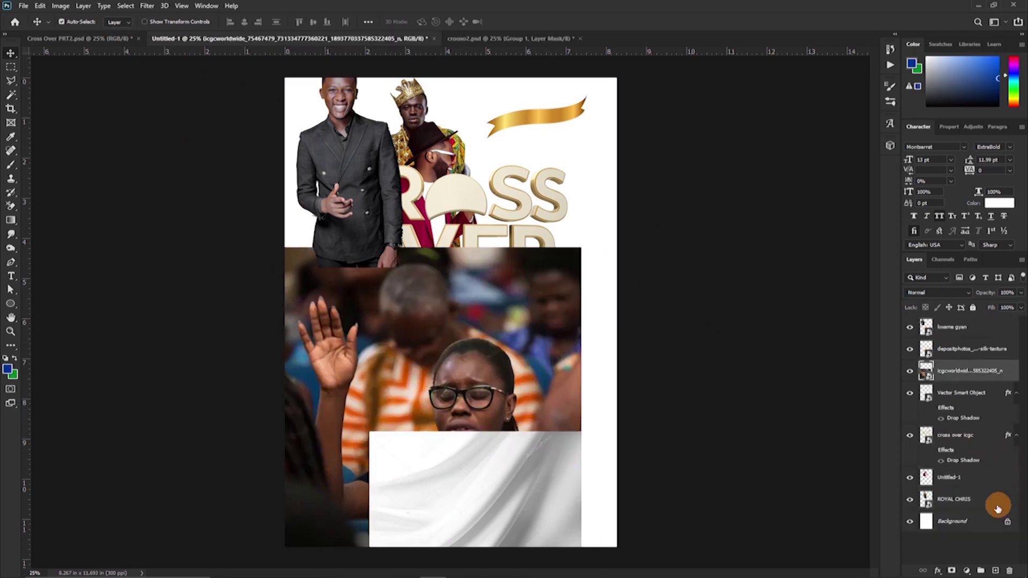
click(962, 506)
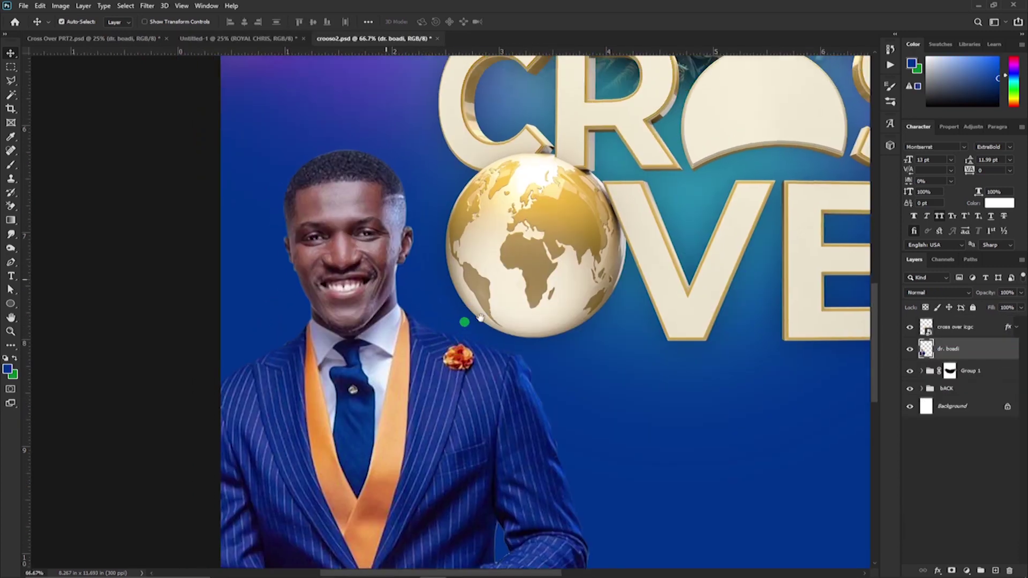
- Add a drop shadow effect to the layer of the middle man in the grey suit
drag(464, 320, 433, 337)
drag(535, 139, 484, 340)
drag(586, 114, 521, 336)
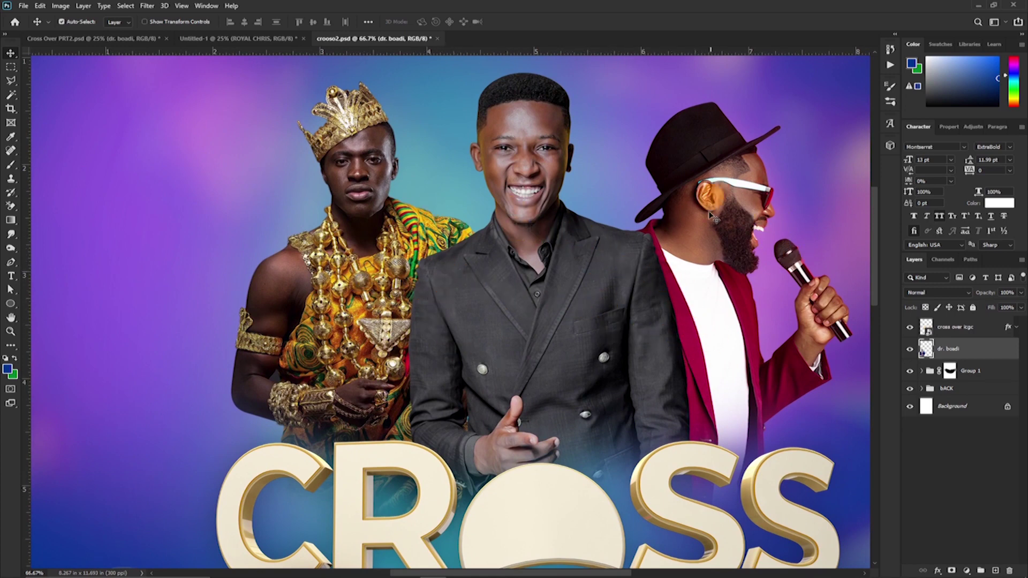
click(579, 268)
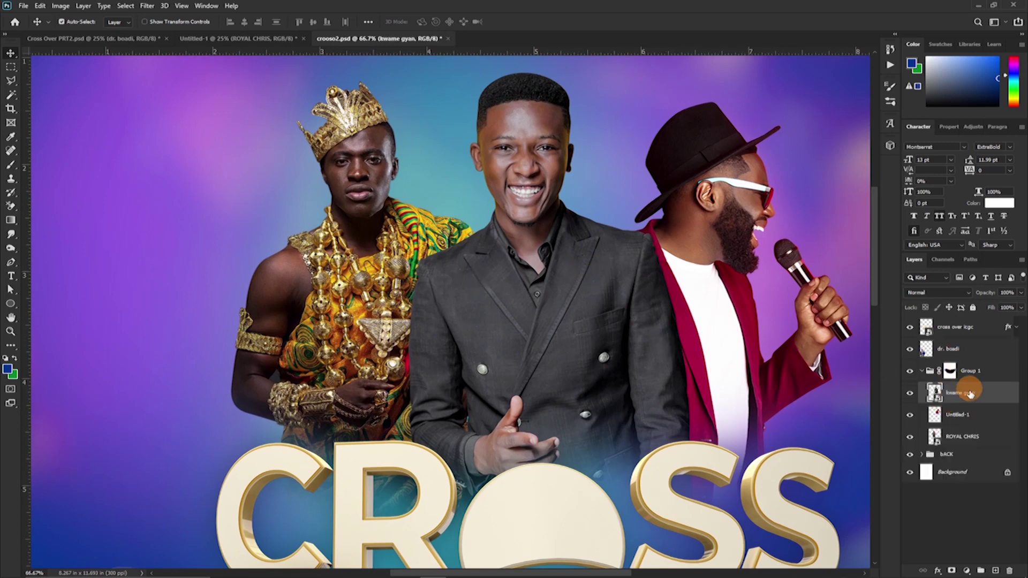
double_click(1009, 399)
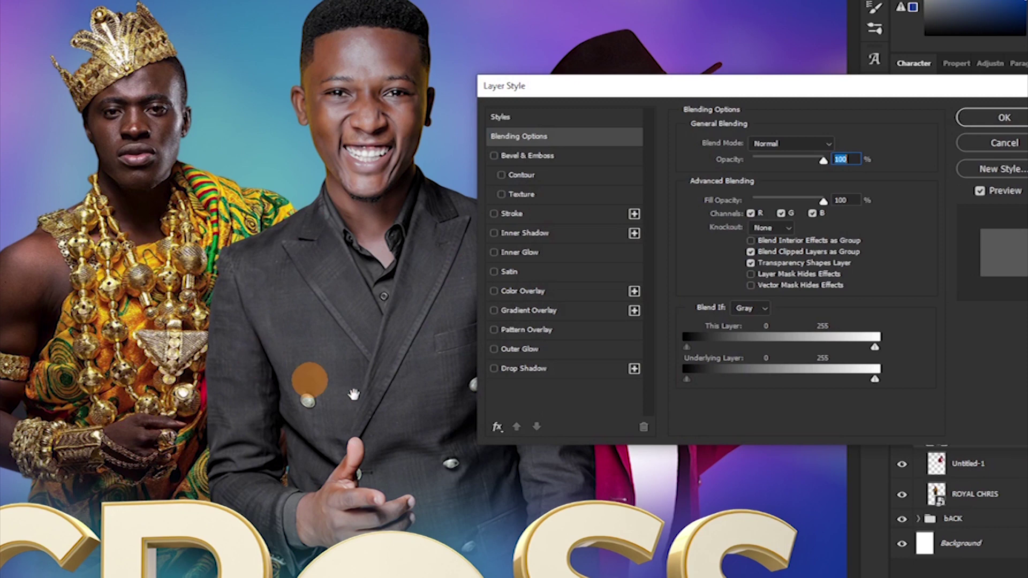
click(494, 368)
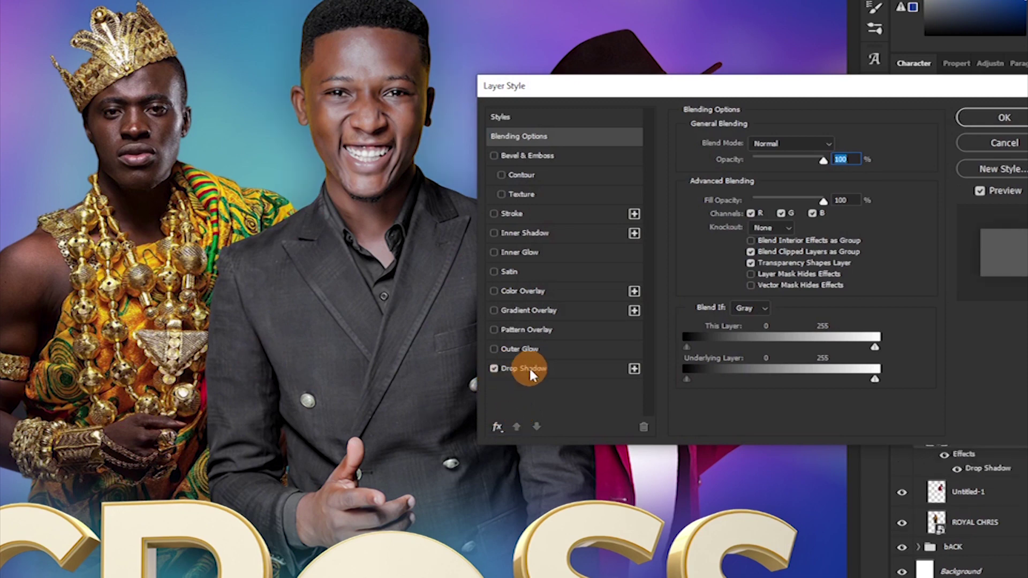
click(517, 370)
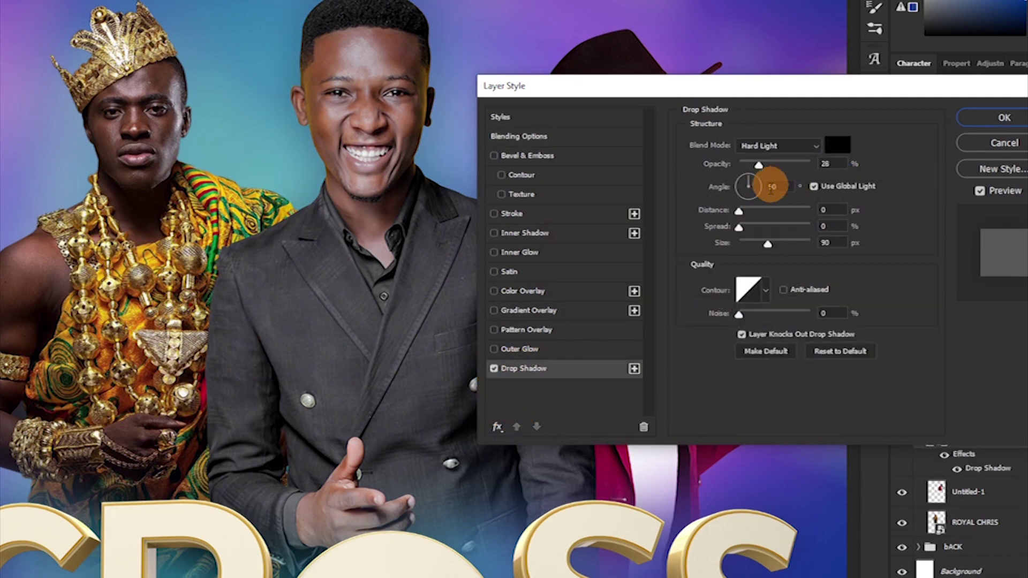
- Soften the middle man's drop shadow by lowering its opacity to about 18% and reducing its size
drag(756, 259, 758, 242)
click(755, 163)
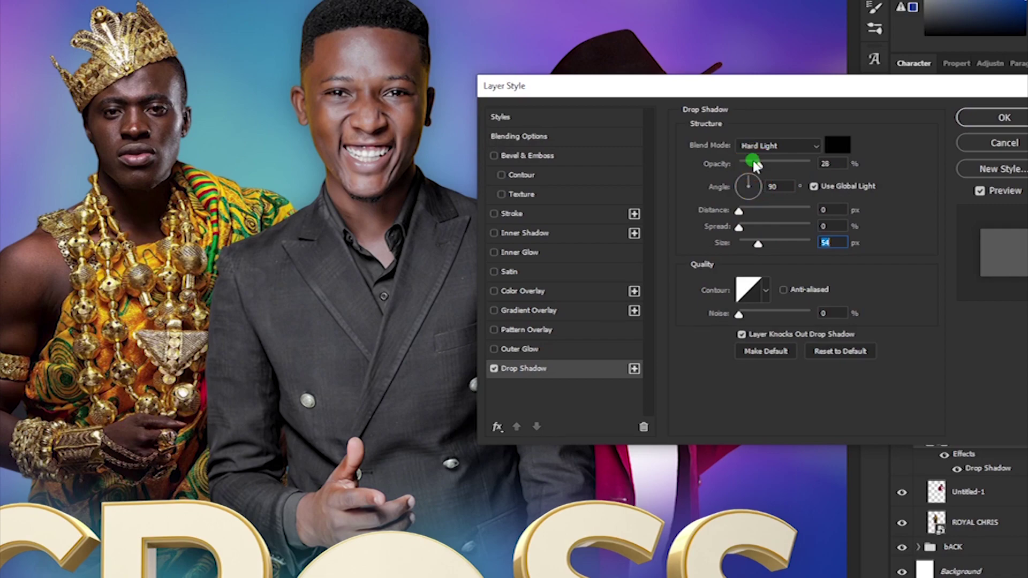
drag(740, 245, 756, 238)
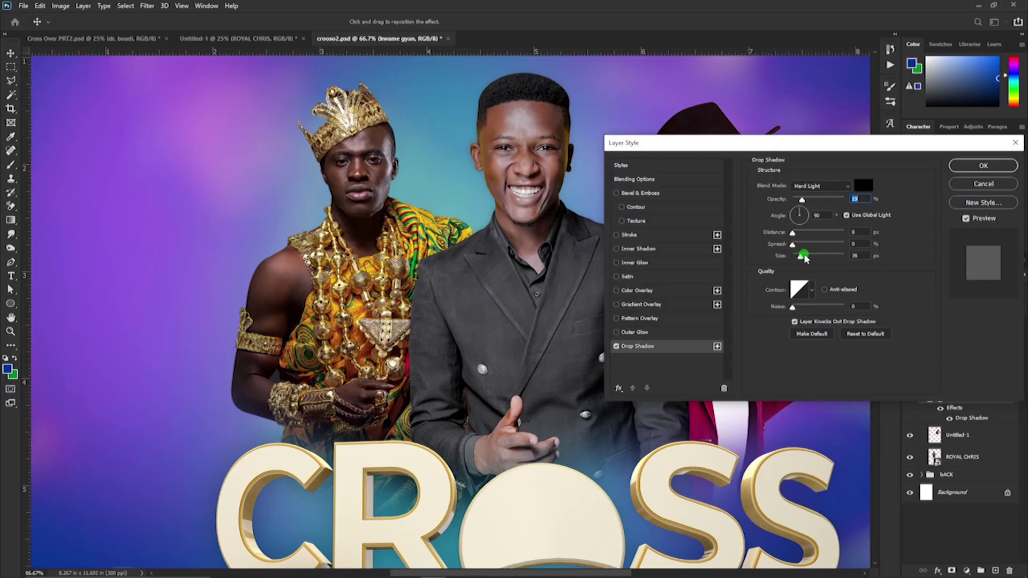
drag(810, 258, 812, 257)
click(980, 170)
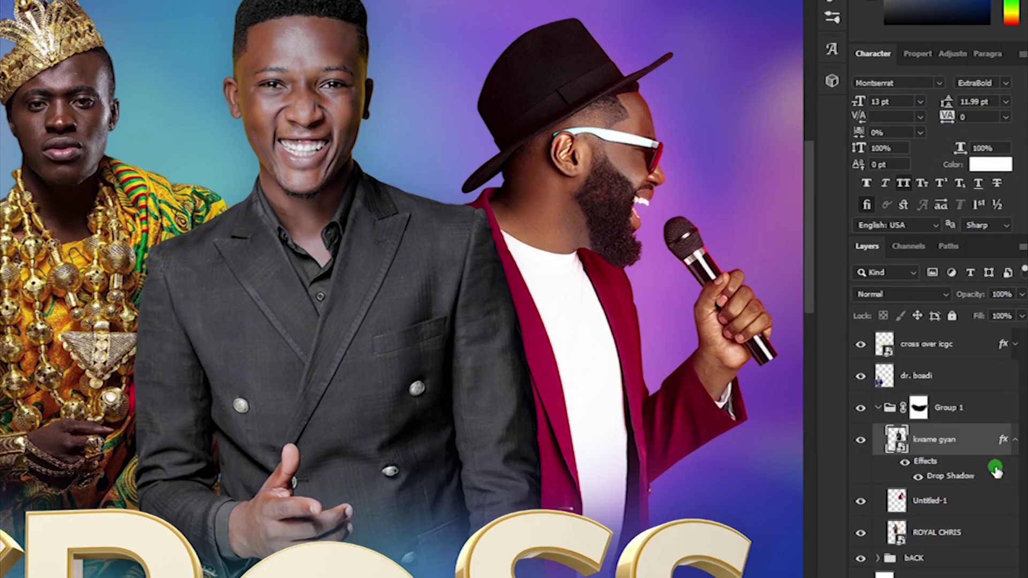
- Copy the middle man's layer style and paste it onto the layers of the man in the hat and the crowned man
right_click(998, 408)
click(1001, 482)
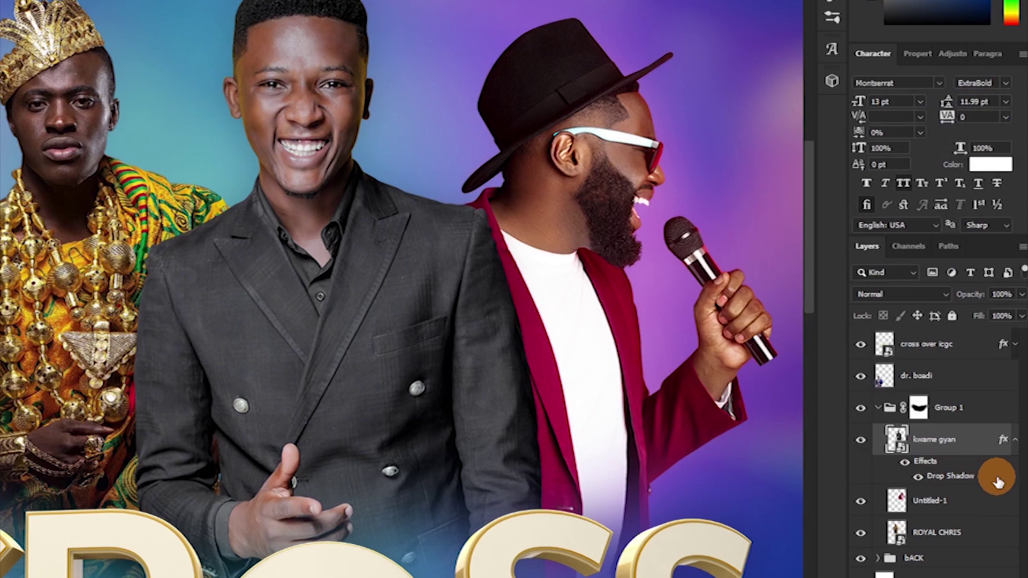
right_click(999, 482)
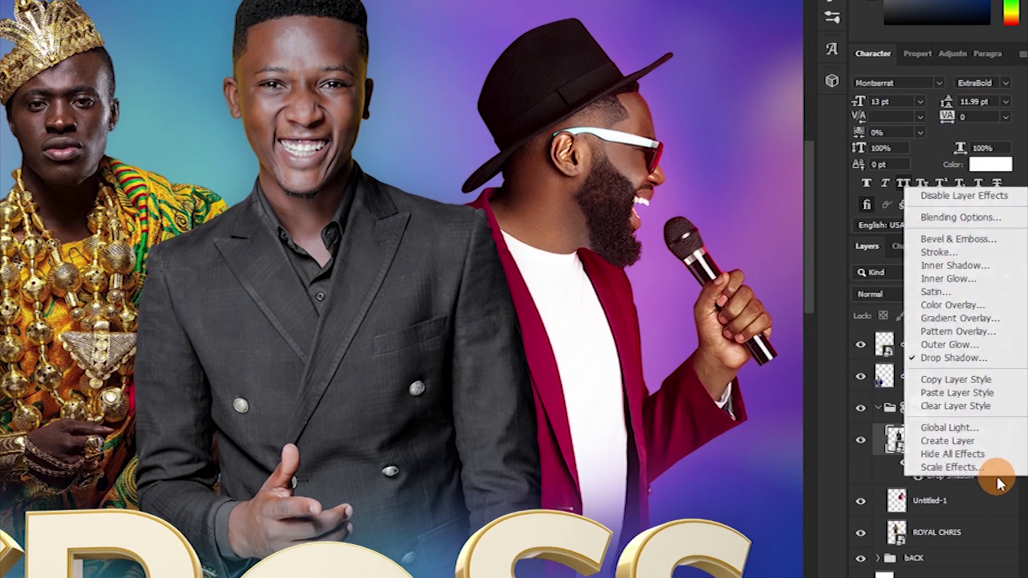
click(952, 380)
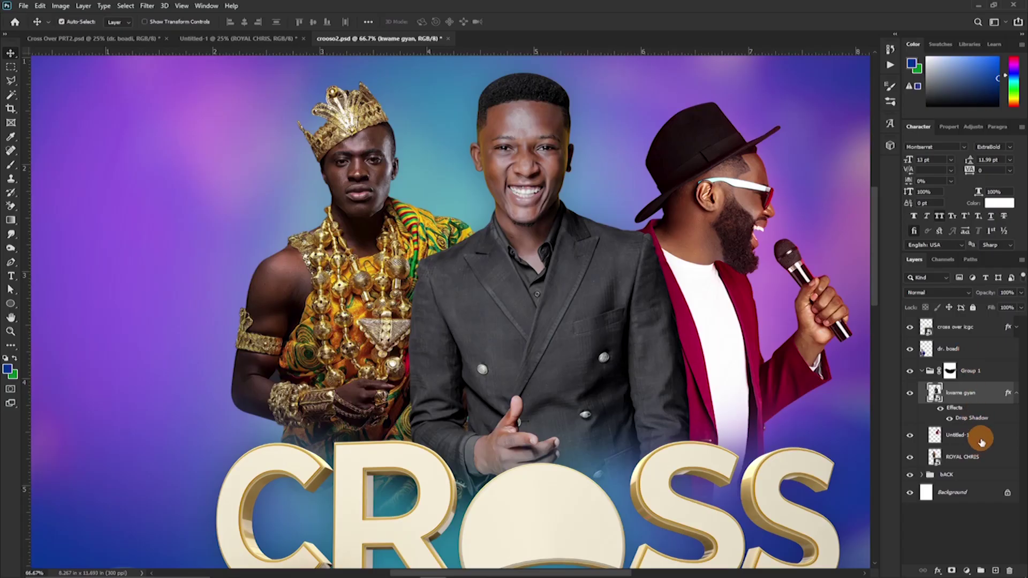
click(982, 437)
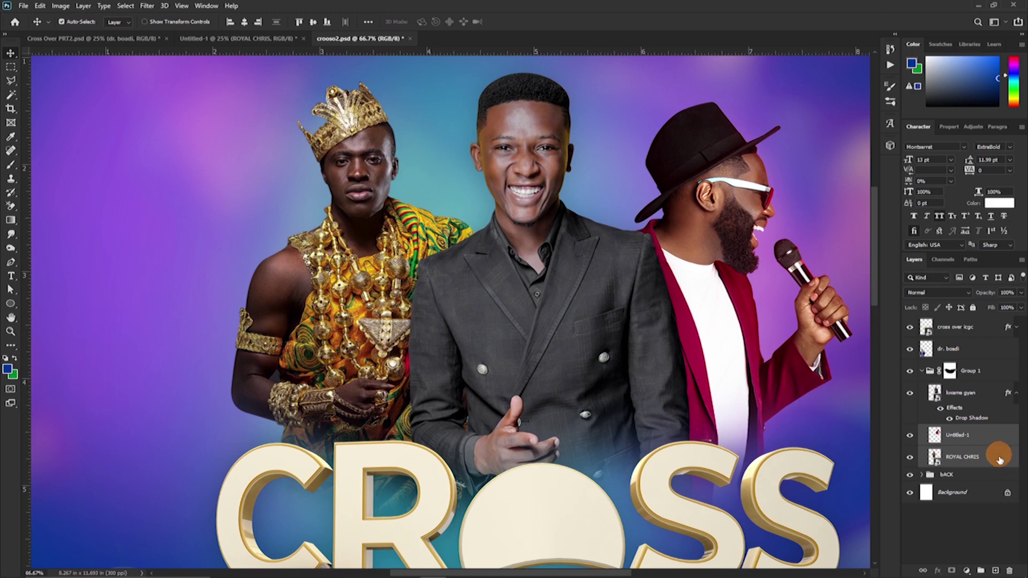
right_click(1007, 461)
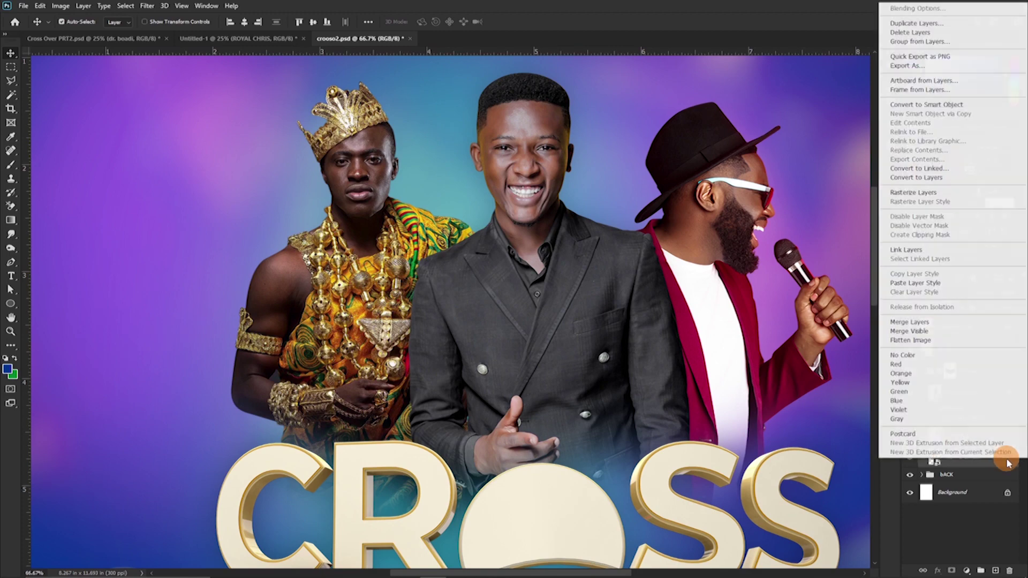
click(912, 284)
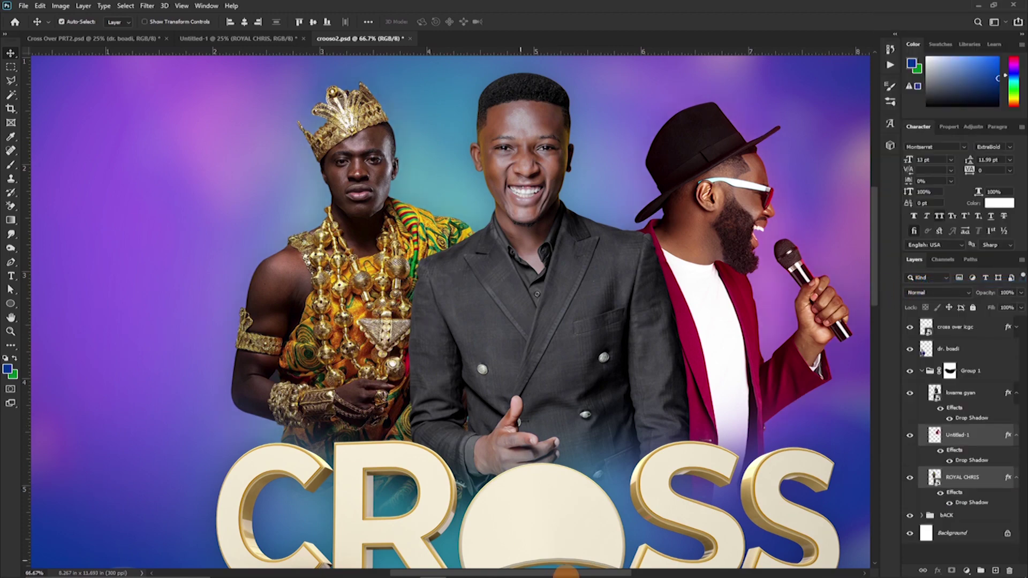
- Paste the copied drop shadow style onto the layer of the man in the blue pinstripe suit
drag(418, 467, 644, 101)
drag(281, 501, 299, 422)
click(392, 423)
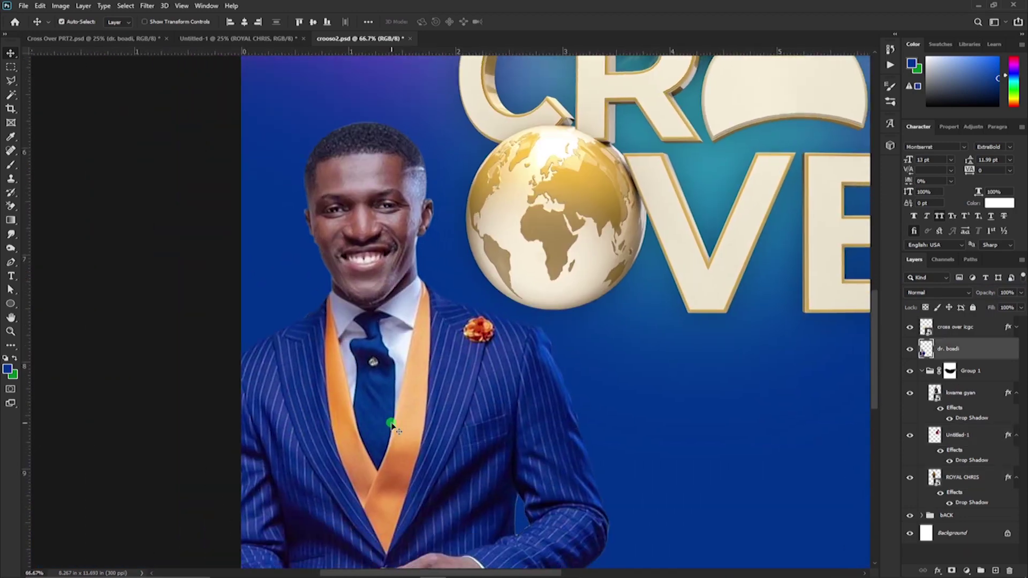
right_click(988, 351)
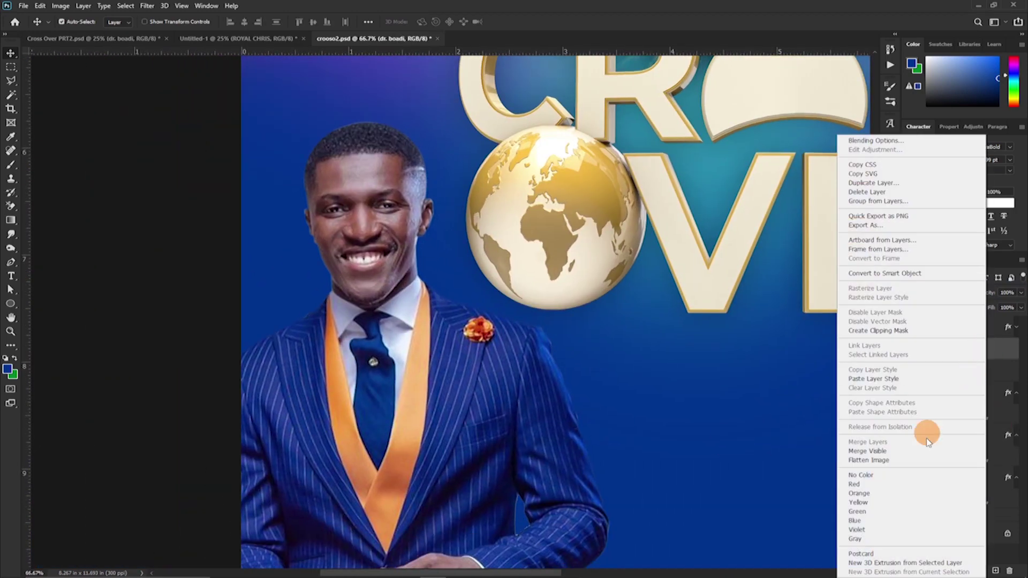
click(868, 384)
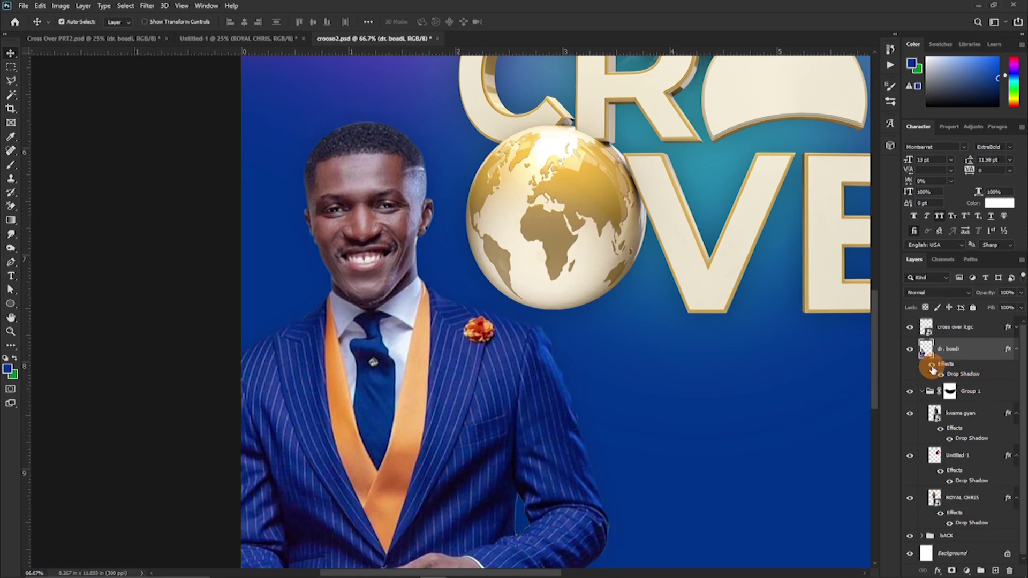
- Draw a tall white rectangle about 440 by 1140 px near the flyer's upper-left corner, extending slightly above the canvas
key(ctrl+minus)
key(ctrl+minus)
key(ctrl+minus)
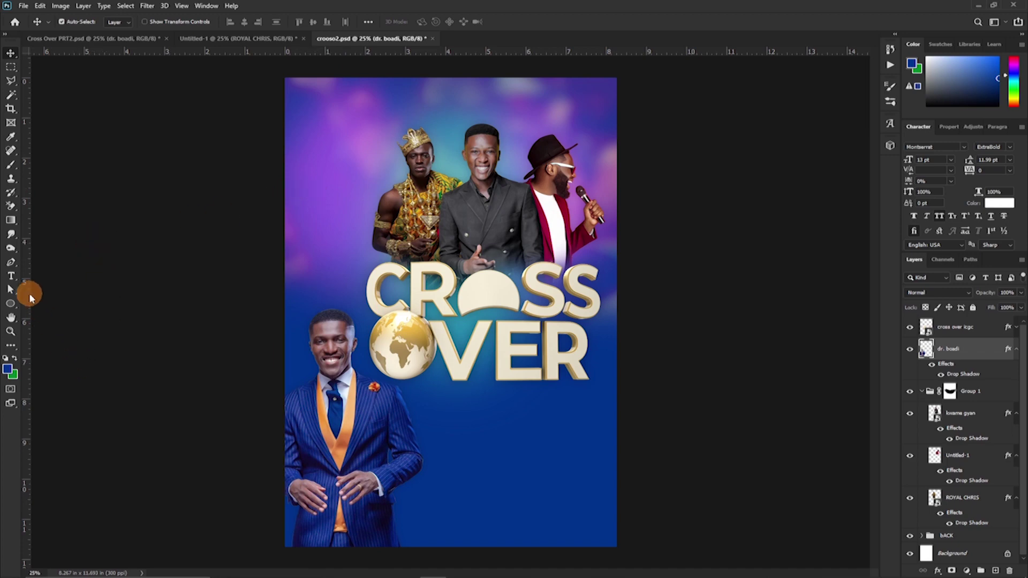
drag(9, 313, 46, 301)
mouse_move(313, 113)
mouse_down()
mouse_move(362, 236)
mouse_move(358, 221)
mouse_up()
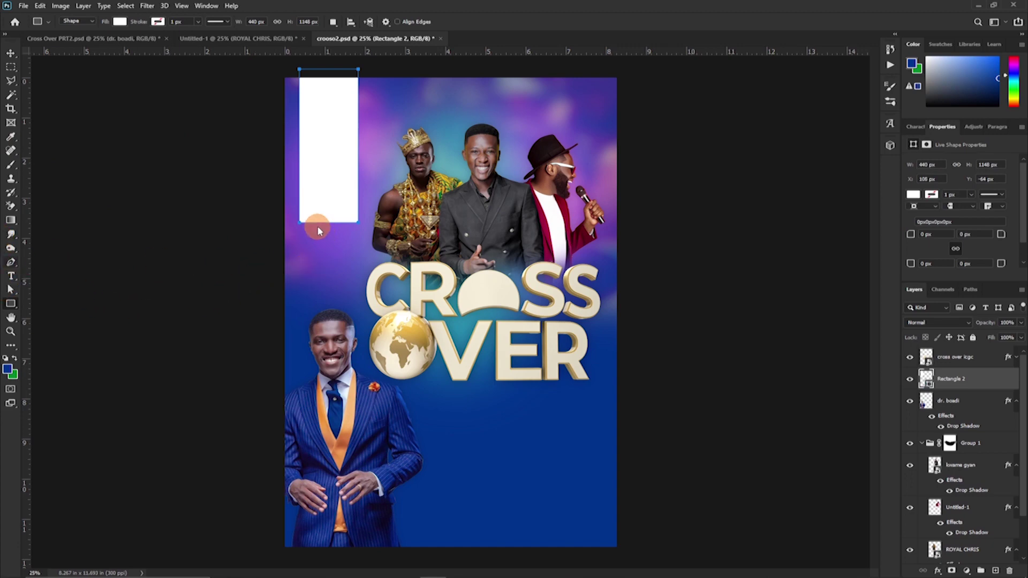
- Add two anchor points along the bottom edge of the white rectangle
click(13, 267)
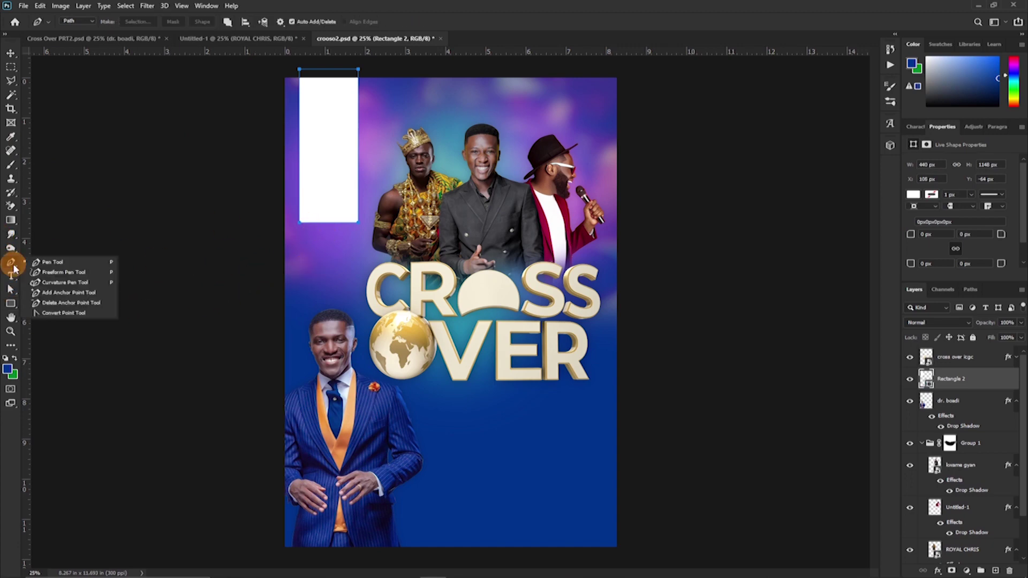
click(51, 293)
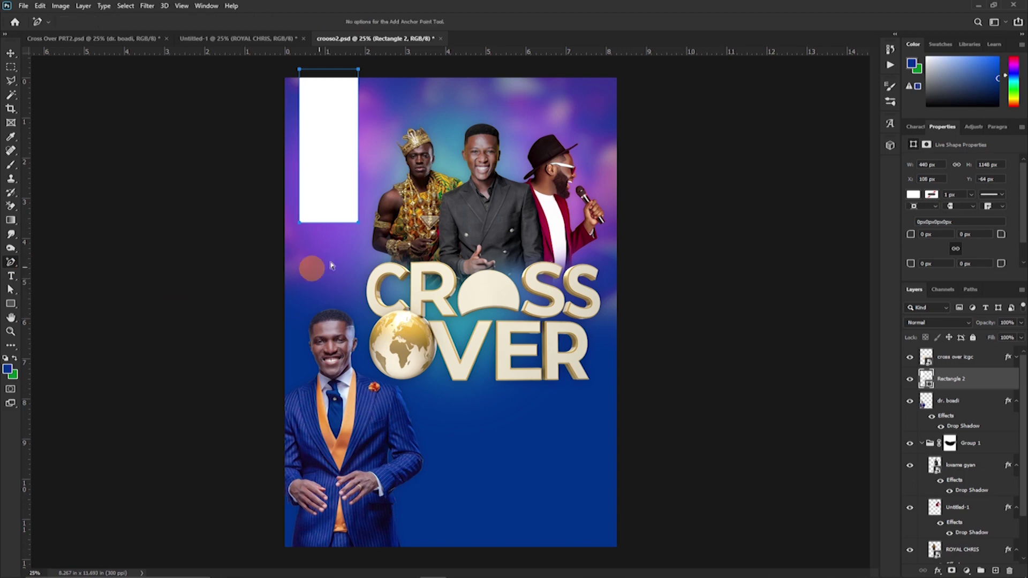
click(316, 222)
click(345, 223)
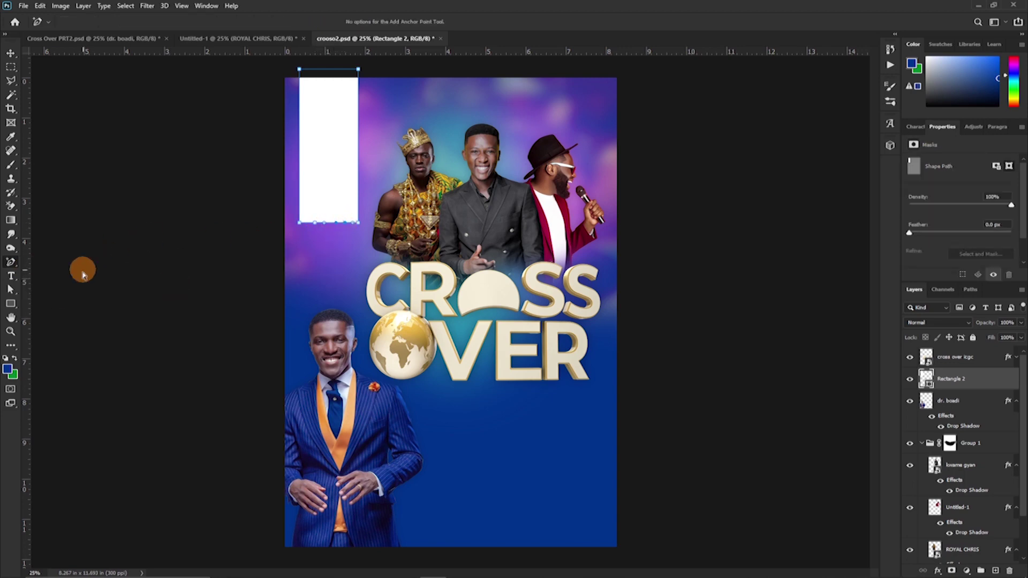
- Bend the rectangle's bottom edge into a wave by raising its left added anchor point and lowering the right one
drag(15, 296, 47, 303)
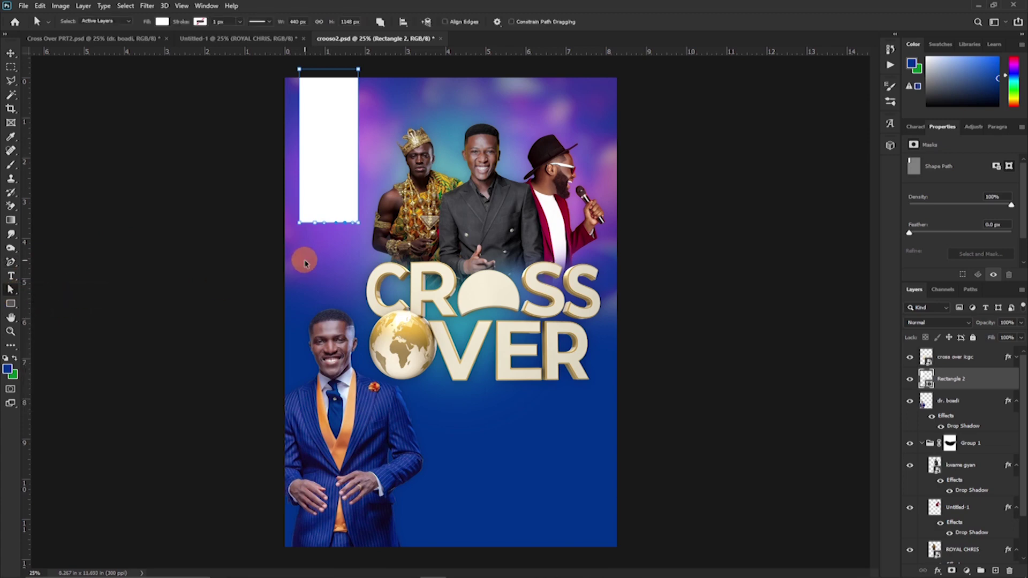
key(ctrl+plus)
key(ctrl+plus)
key(ctrl+plus)
key(ctrl+plus)
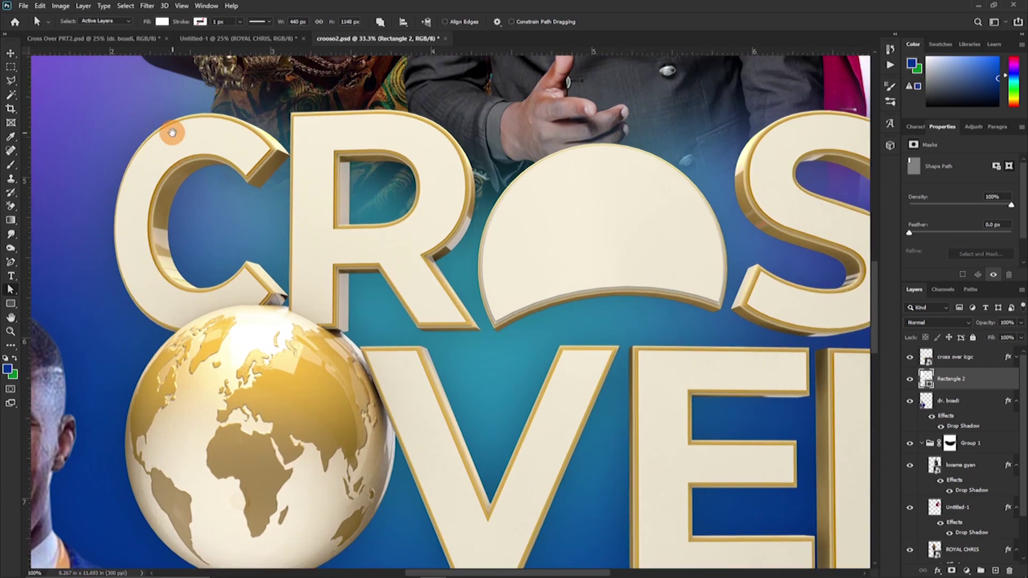
drag(172, 135, 395, 452)
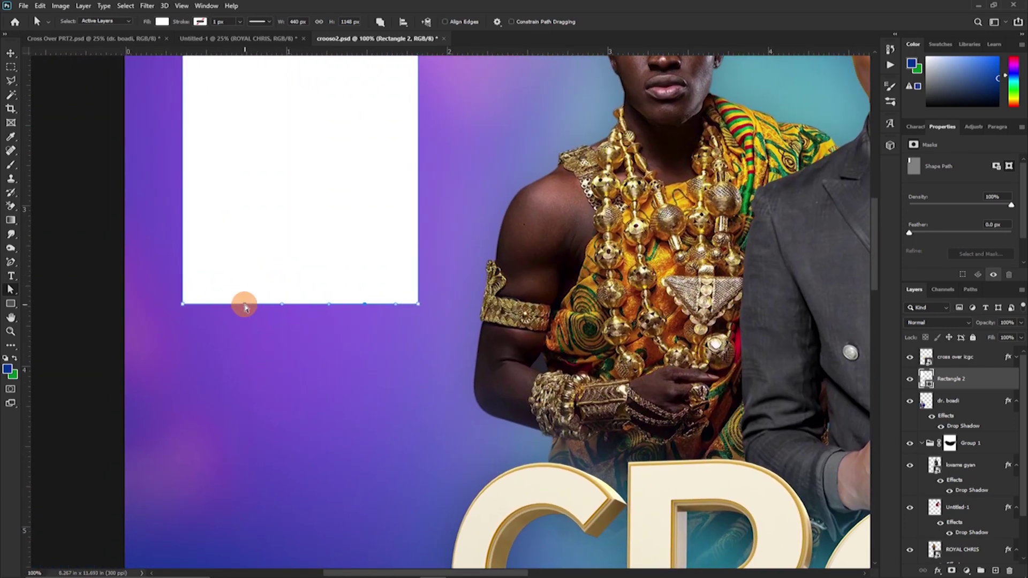
drag(244, 307, 243, 301)
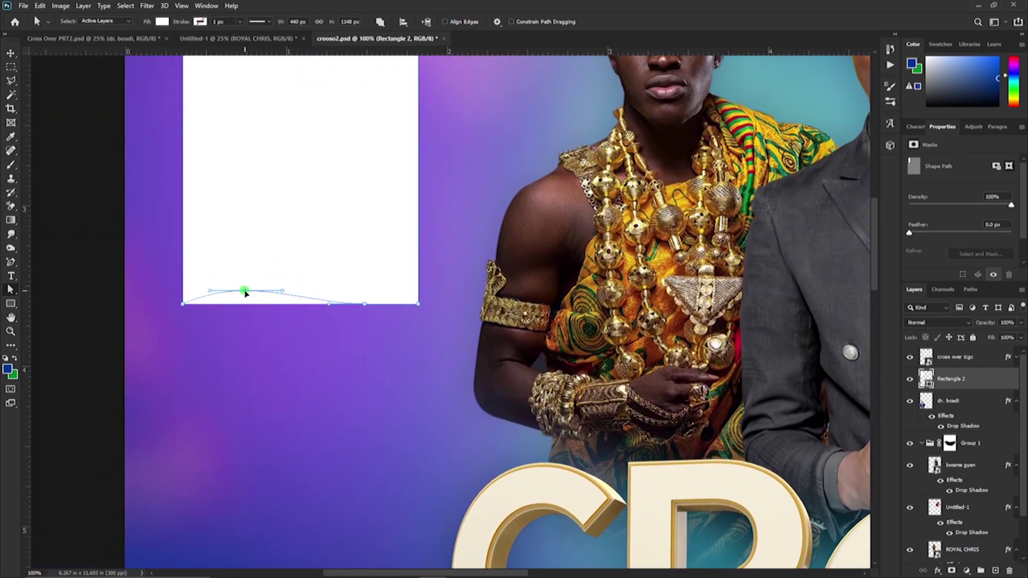
drag(254, 299, 255, 299)
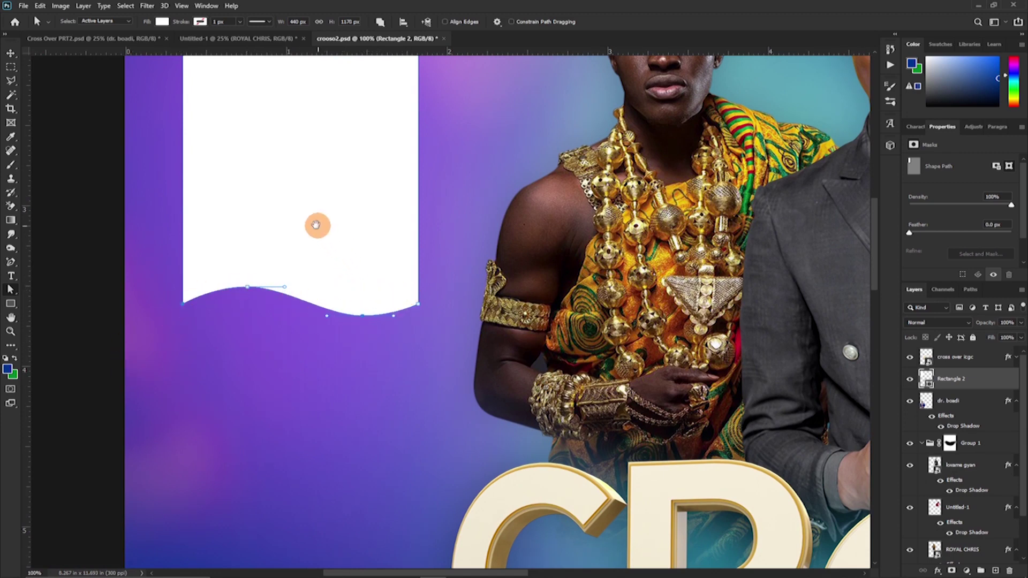
- Taper the white banner shape towards the top by moving both of its top corner points inward
drag(317, 222, 301, 466)
drag(285, 129, 318, 343)
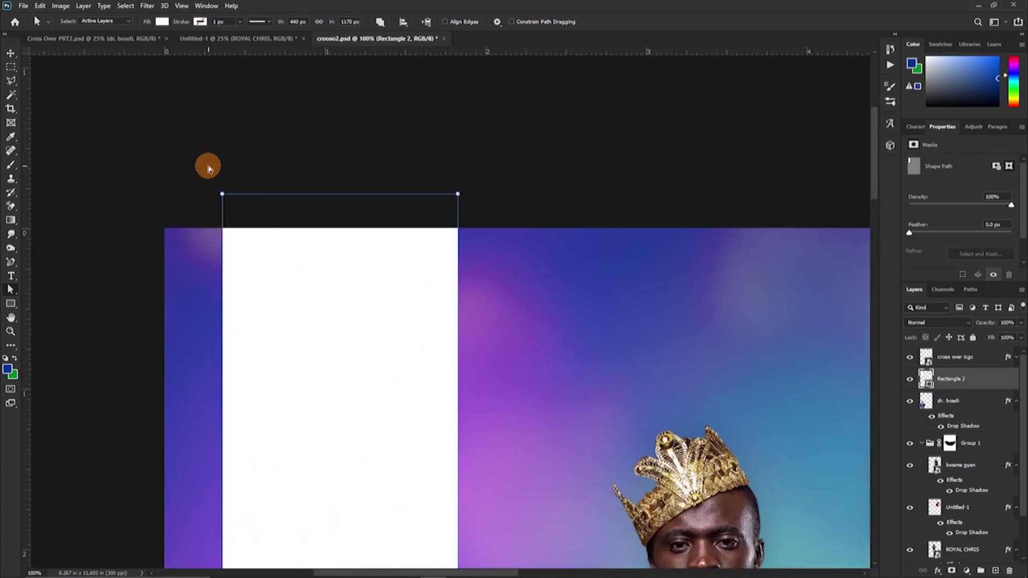
drag(224, 197, 235, 195)
drag(460, 196, 446, 199)
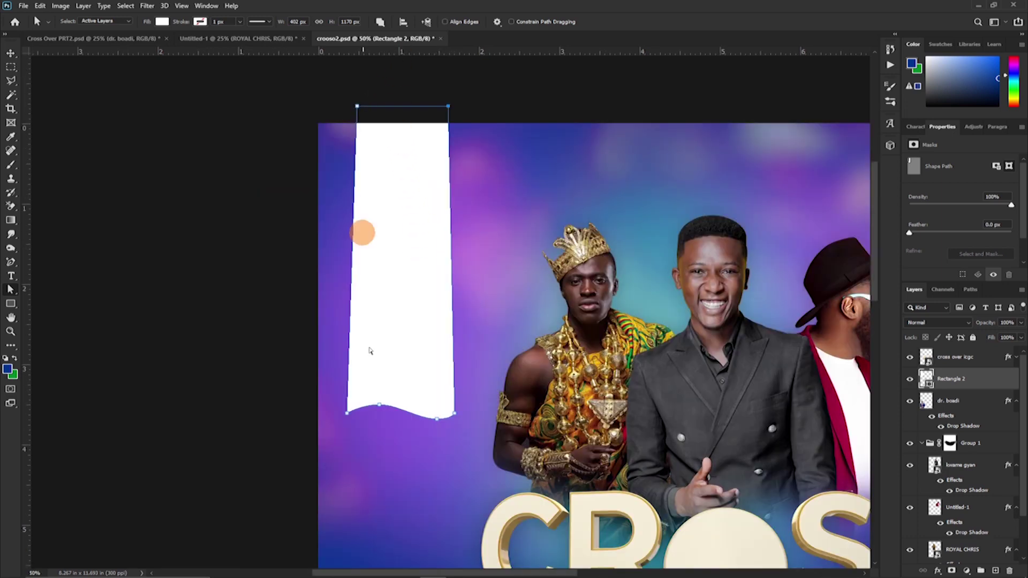
- Lower the banner's top corner points slightly and reposition the banner so its wavy end hangs higher on the flyer
drag(324, 83, 536, 123)
right_click(413, 280)
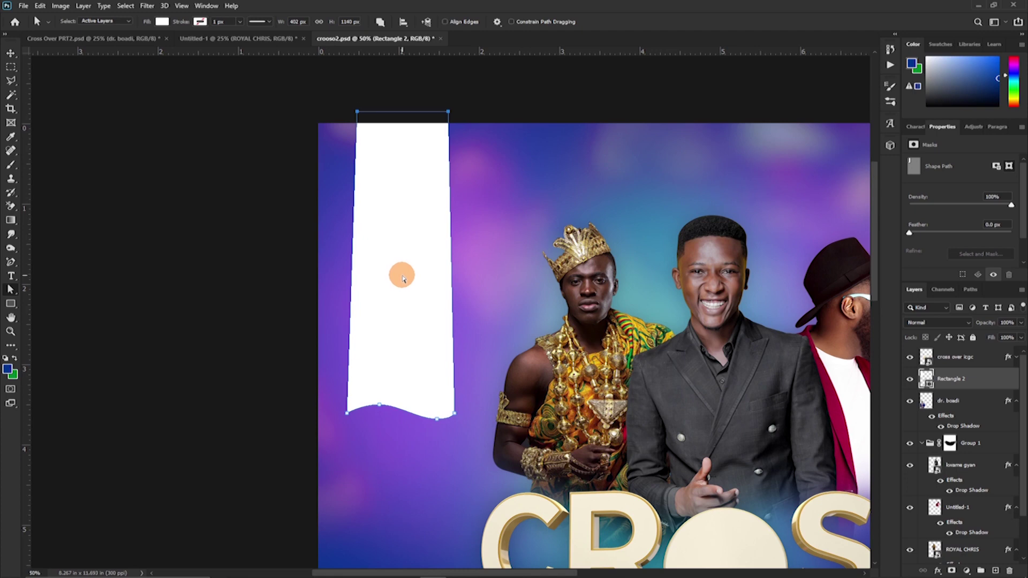
key(shift+Down)
key(shift+Down)
key(shift+Down)
key(shift+Down)
key(shift+Down)
key(shift+Down)
key(shift+Down)
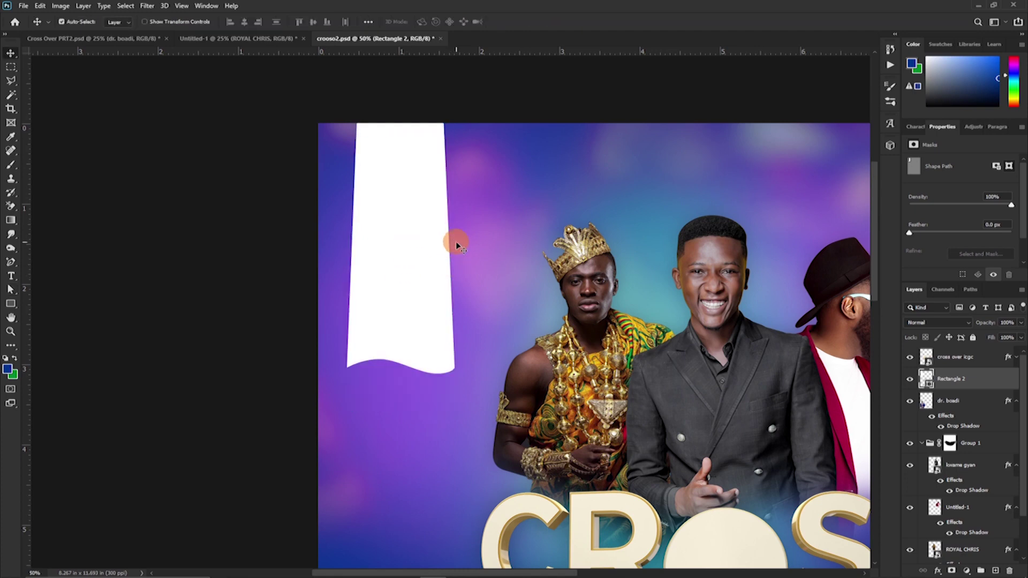
- Change the banner shape's fill to the blue foreground color
click(361, 366)
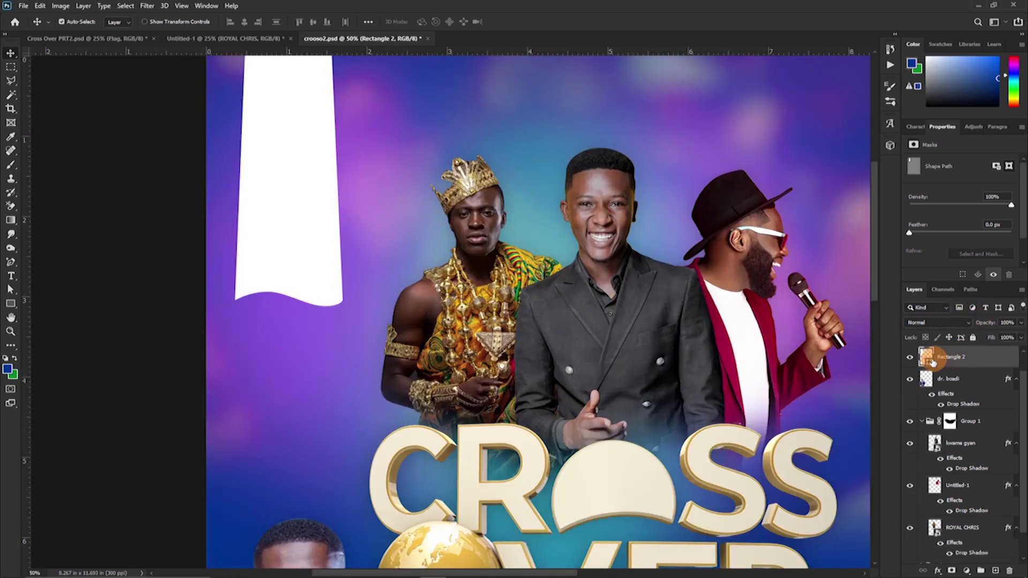
double_click(928, 360)
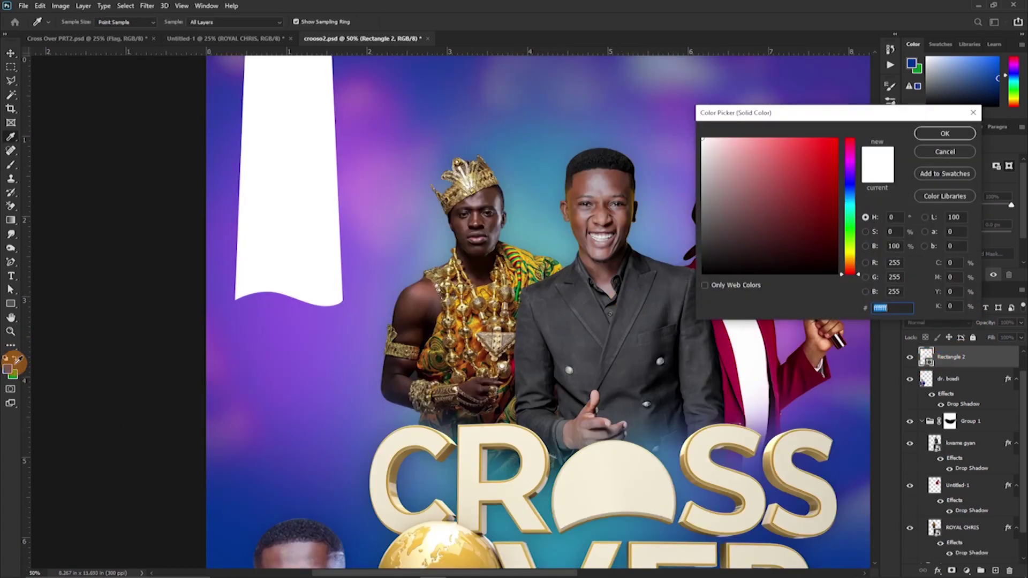
click(917, 133)
- Bring the white silk texture from Untitled-1 into crooso2 over the blue banner, directly above the Rectangle 2 layer
click(207, 38)
drag(486, 454, 278, 190)
click(989, 502)
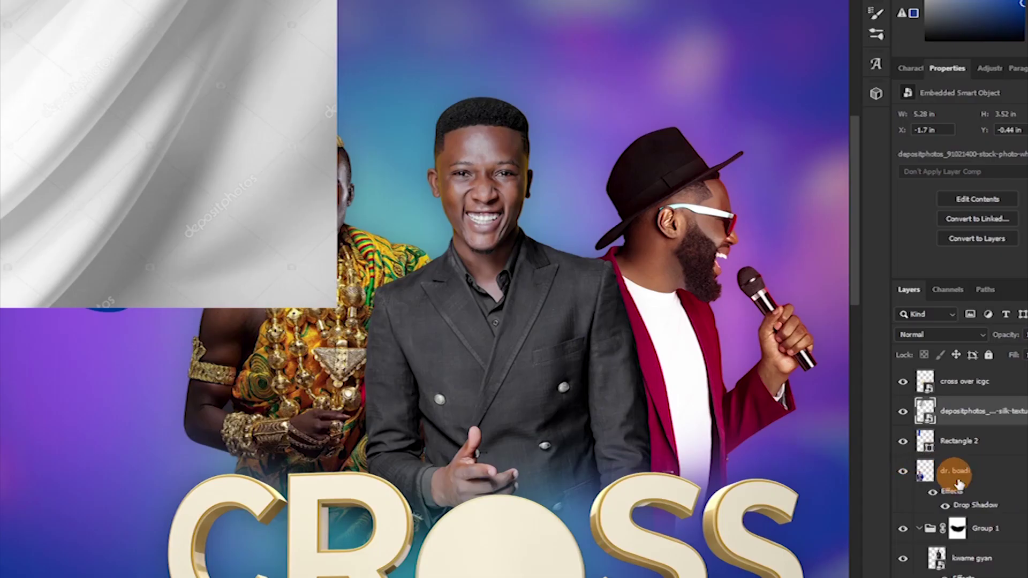
drag(941, 439, 921, 423)
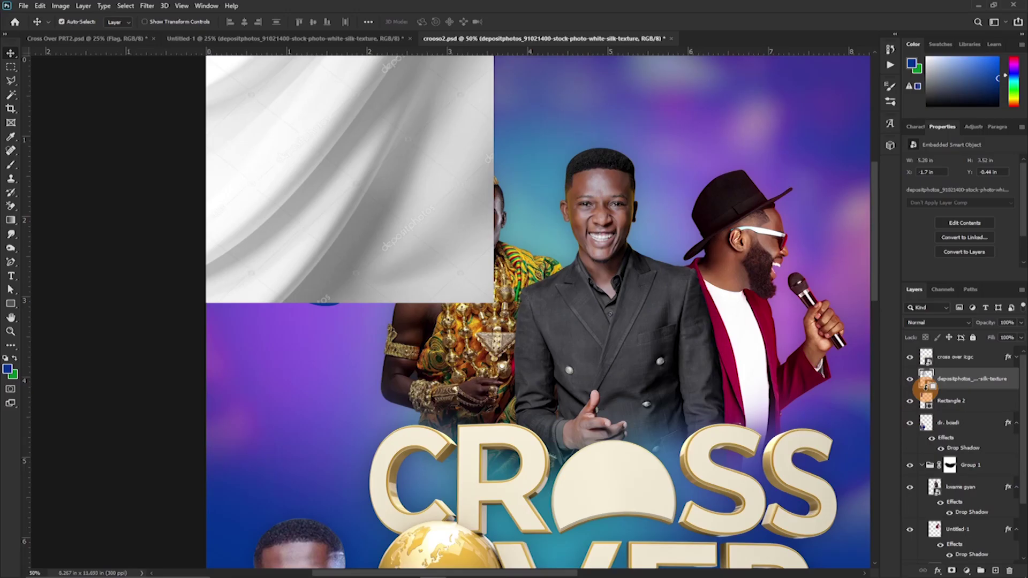
- Clip the silk texture to the blue banner, scale it to about 37%, rotate it about -15.4° and position it to cover the shape
alt+click(921, 424)
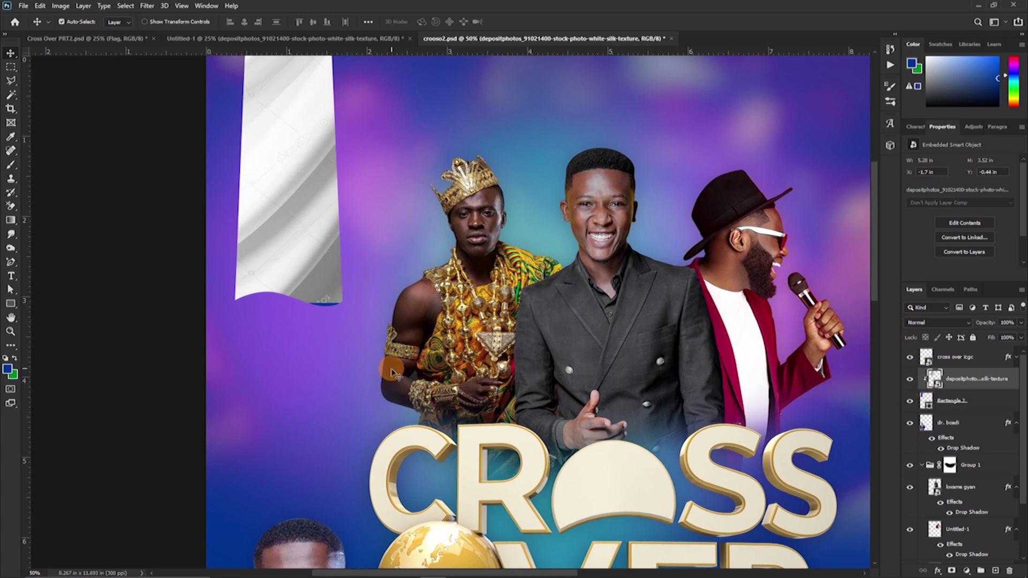
key(ctrl+t)
drag(511, 166, 489, 104)
drag(282, 211, 303, 213)
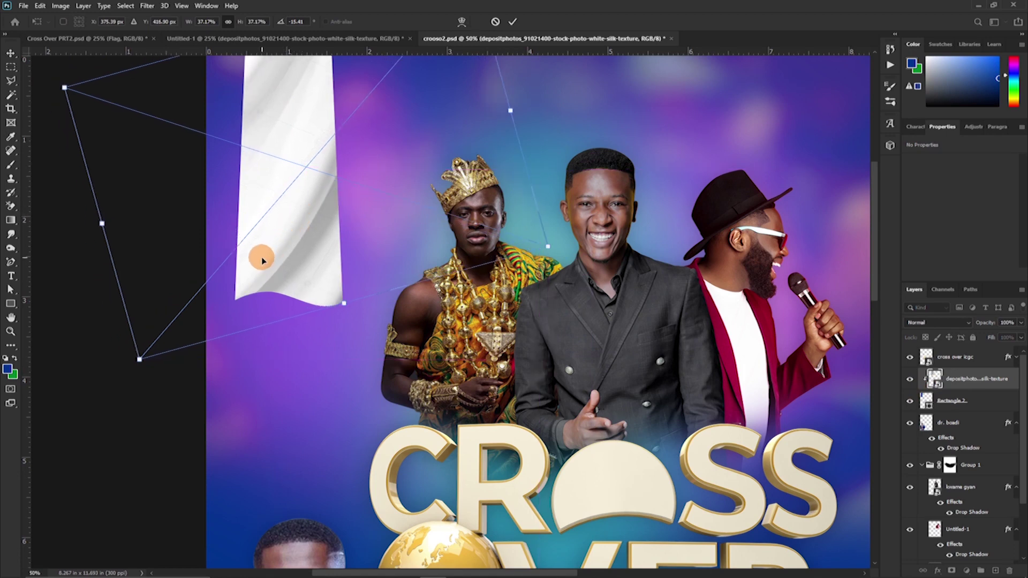
key(Return)
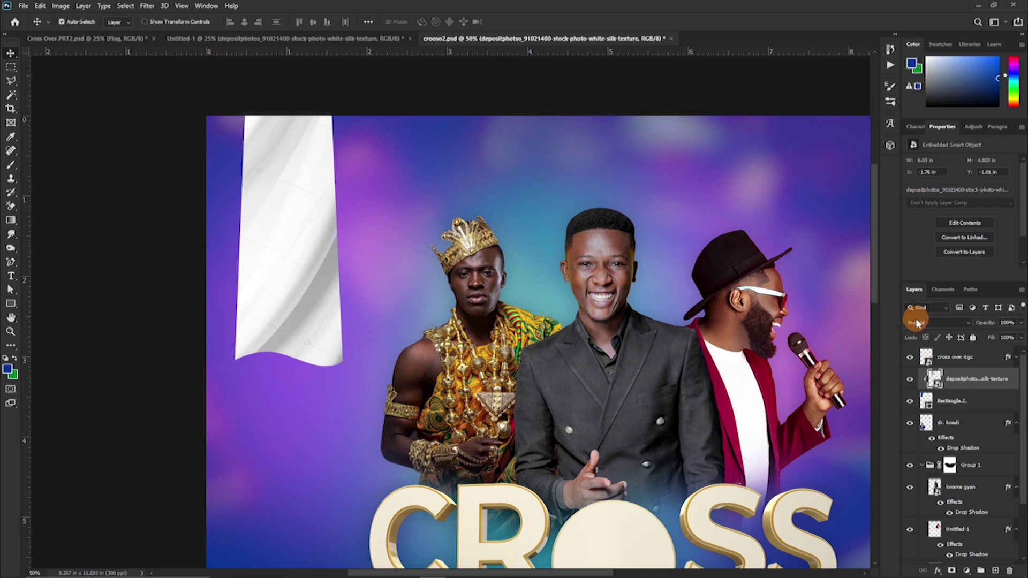
- Set the silk texture layer's blend mode to Divide
click(917, 323)
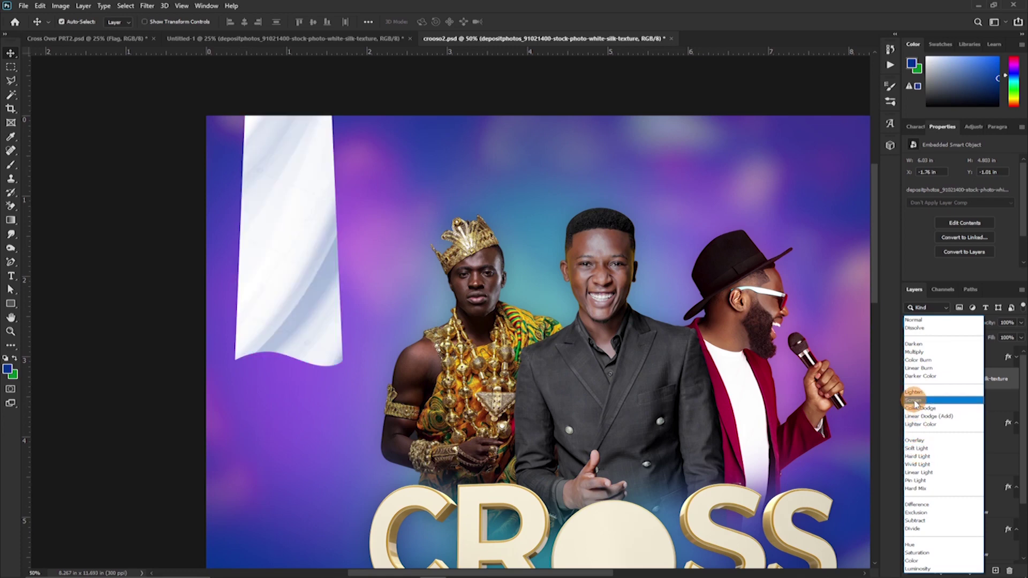
click(911, 361)
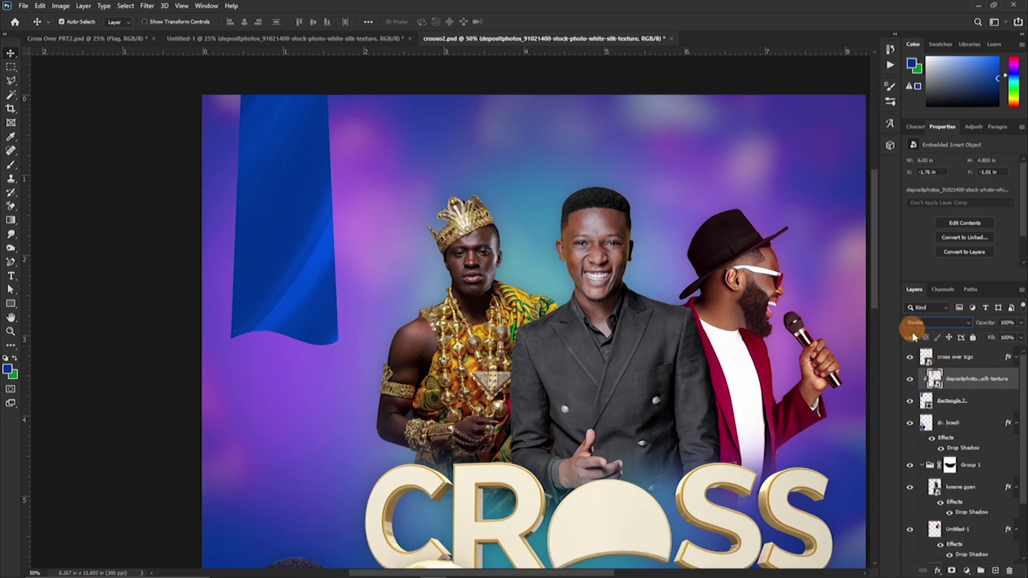
- Duplicate the Rectangle 2 banner shape and move the original above the silk texture layer
click(981, 406)
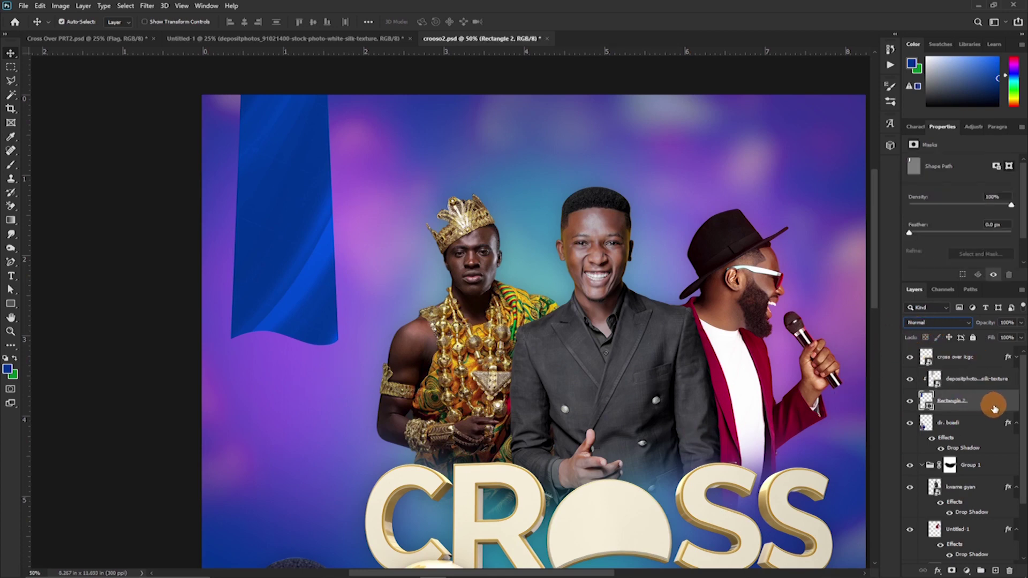
key(ctrl+j)
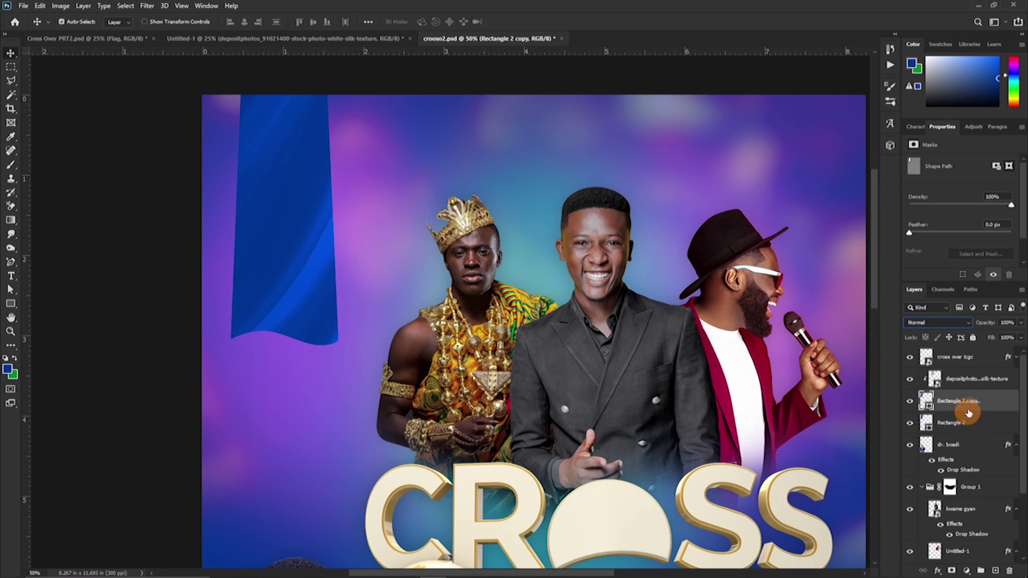
drag(974, 426, 975, 375)
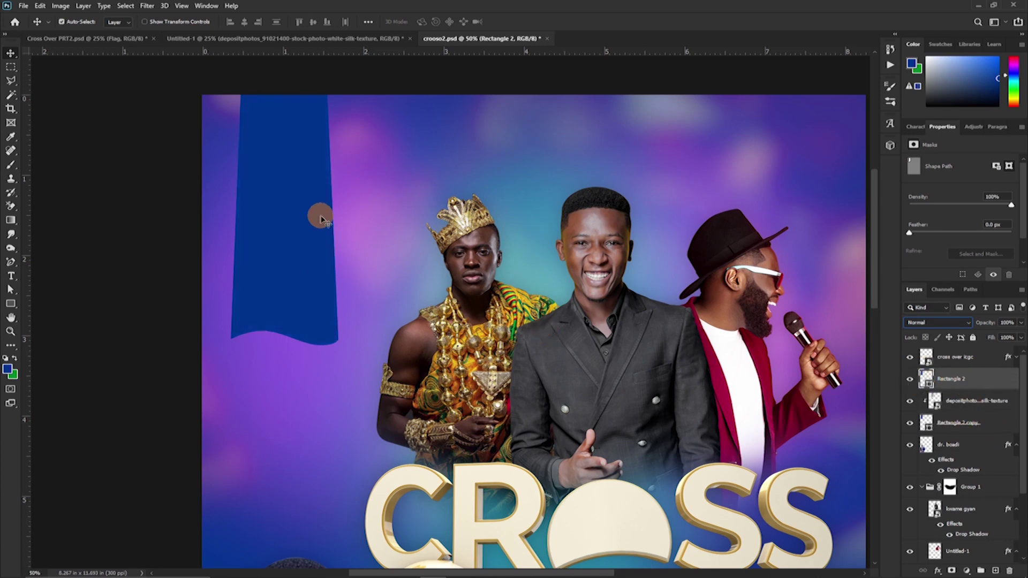
- Scale down the upper Rectangle 2 shape so it sits slightly inset within the banner, aligned with the flyer's top edge
key(ctrl)
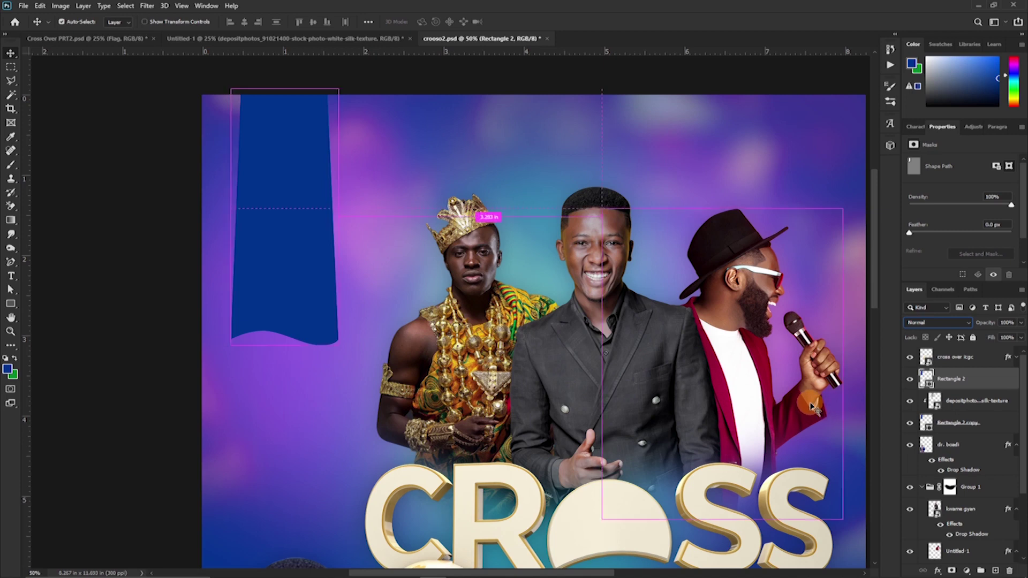
key(ctrl+t)
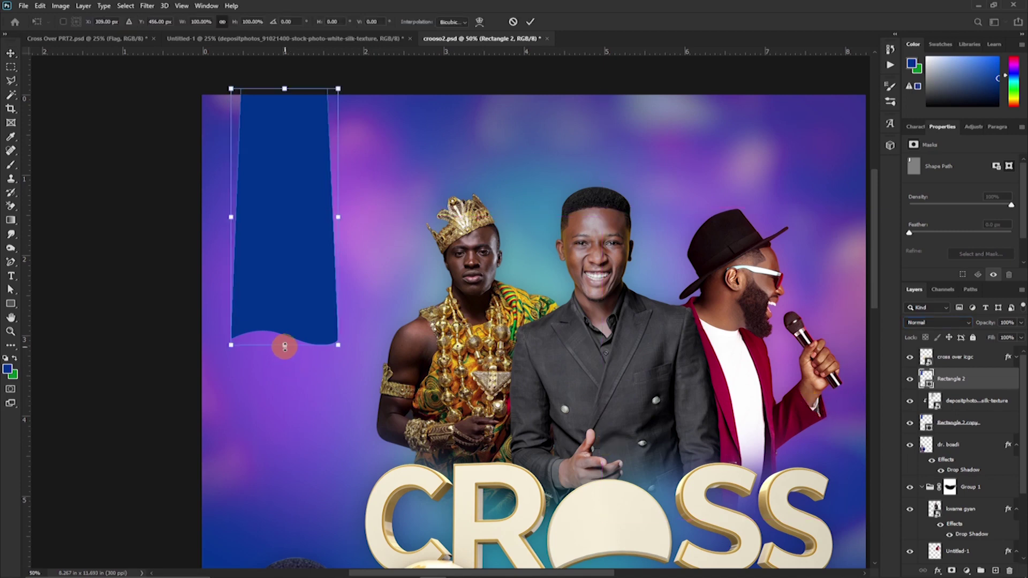
drag(284, 346, 284, 329)
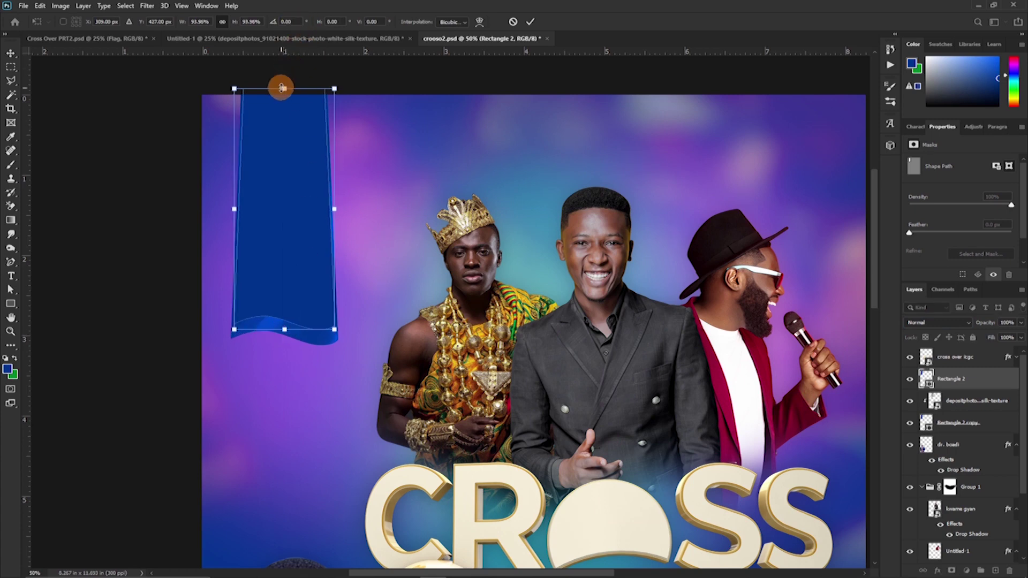
drag(282, 89, 283, 95)
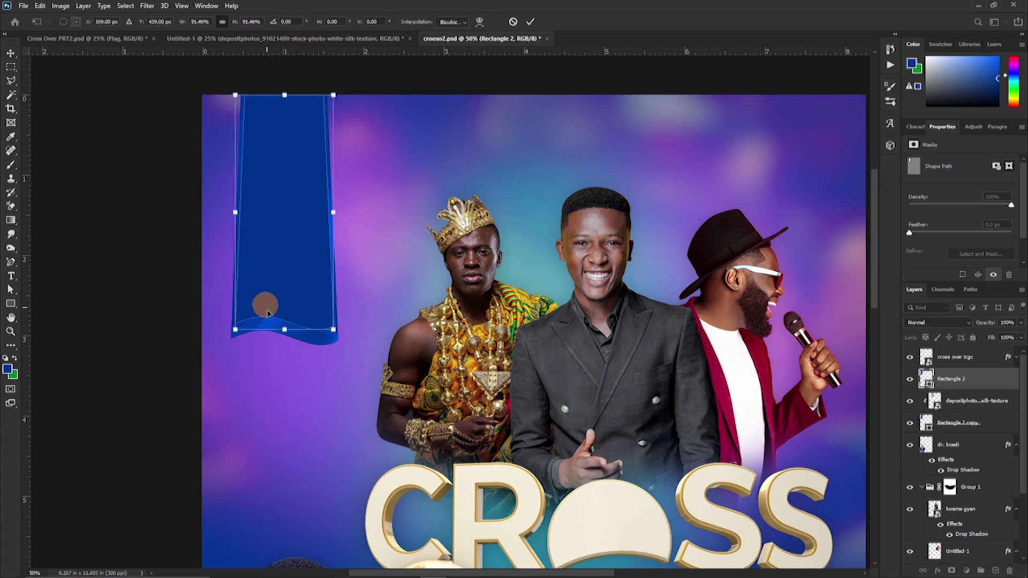
drag(284, 329, 284, 336)
key(Return)
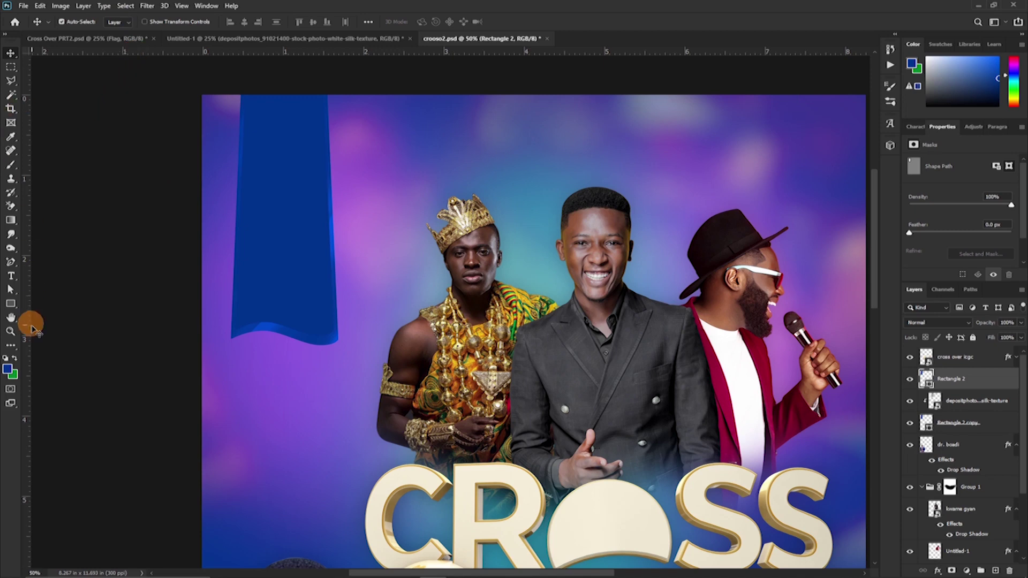
- Remove the inset shape's fill and give it a 7 px golden-yellow stroke
key(u)
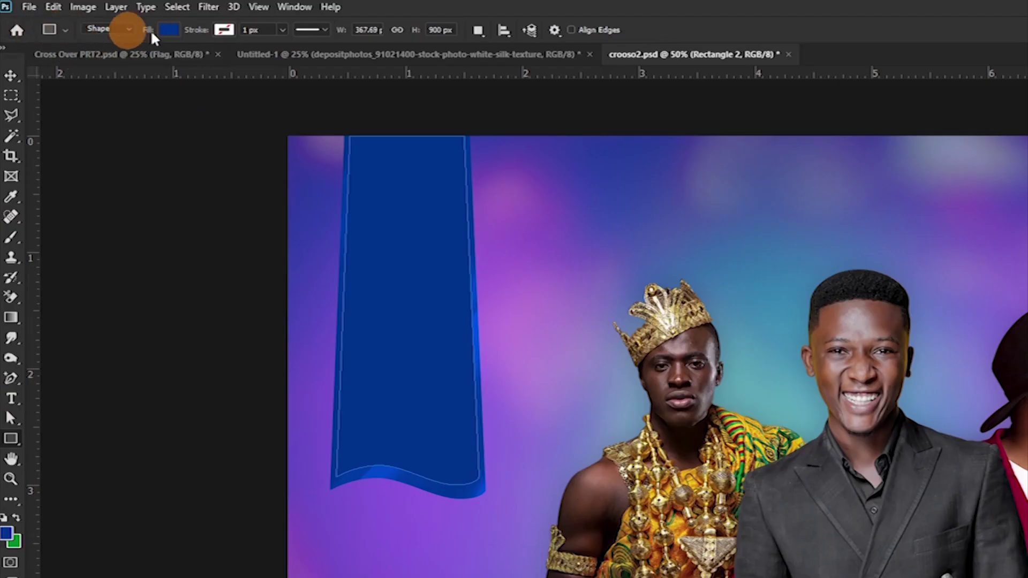
click(167, 30)
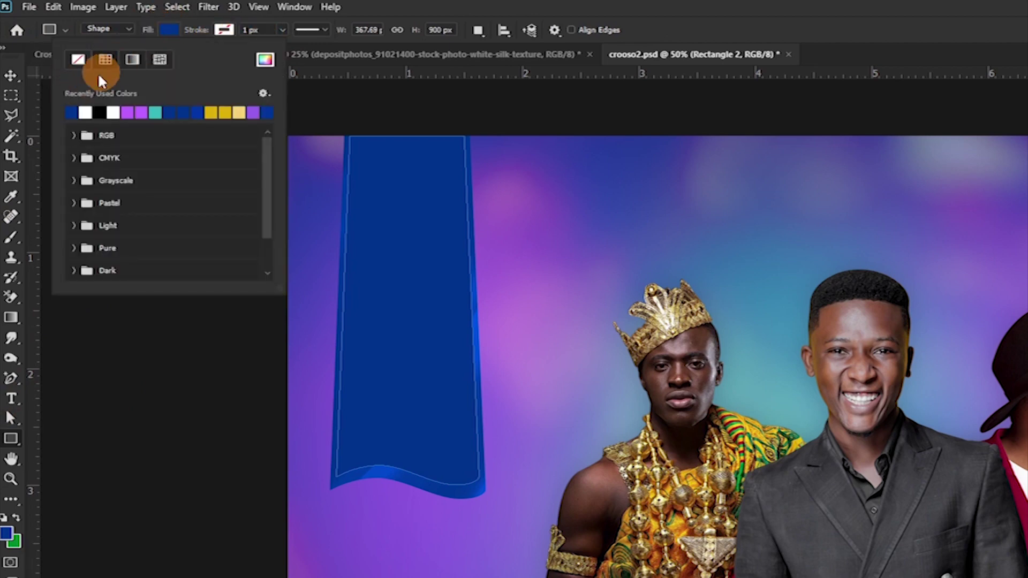
click(80, 60)
click(224, 30)
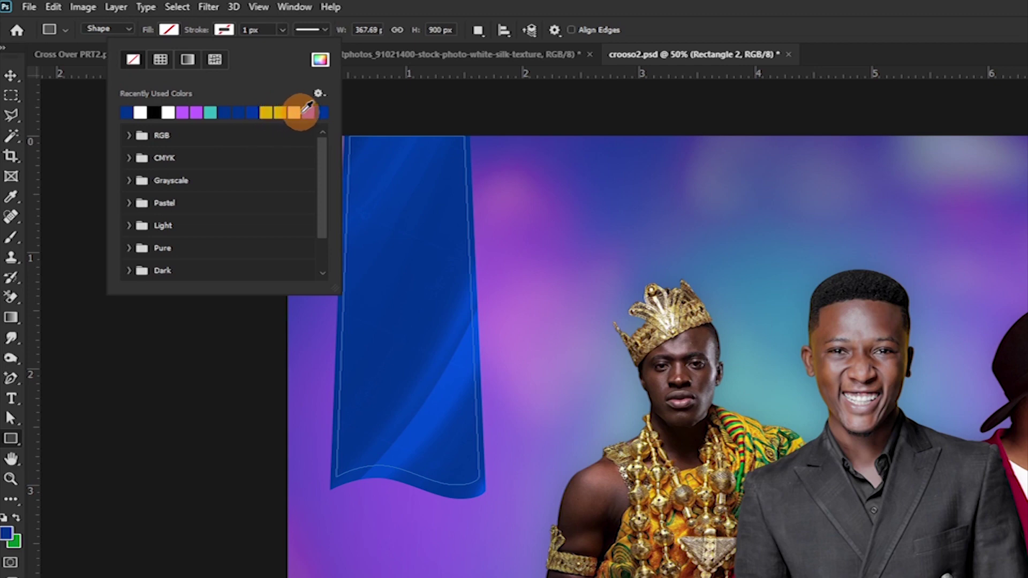
click(303, 110)
click(291, 109)
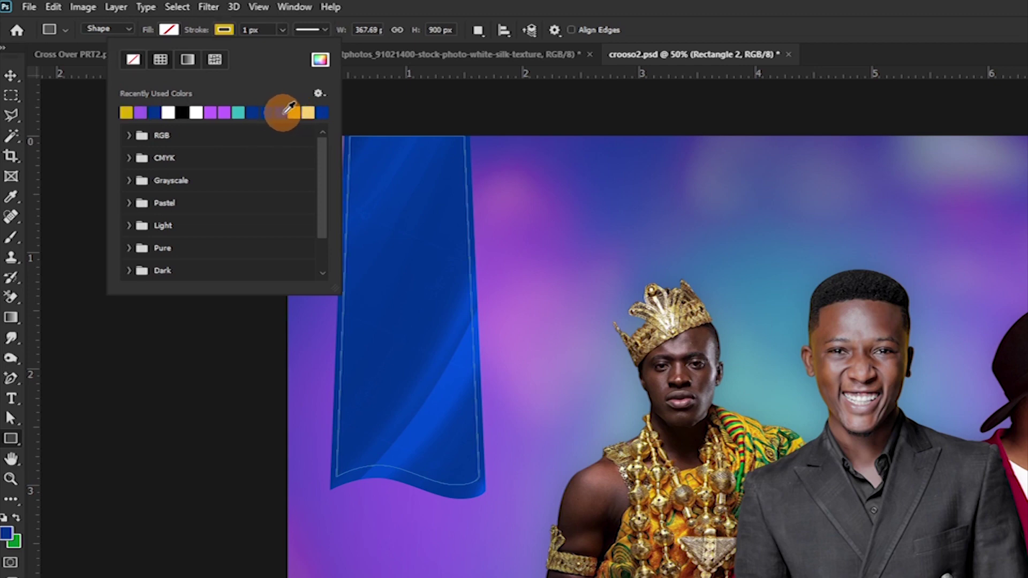
click(283, 112)
click(297, 111)
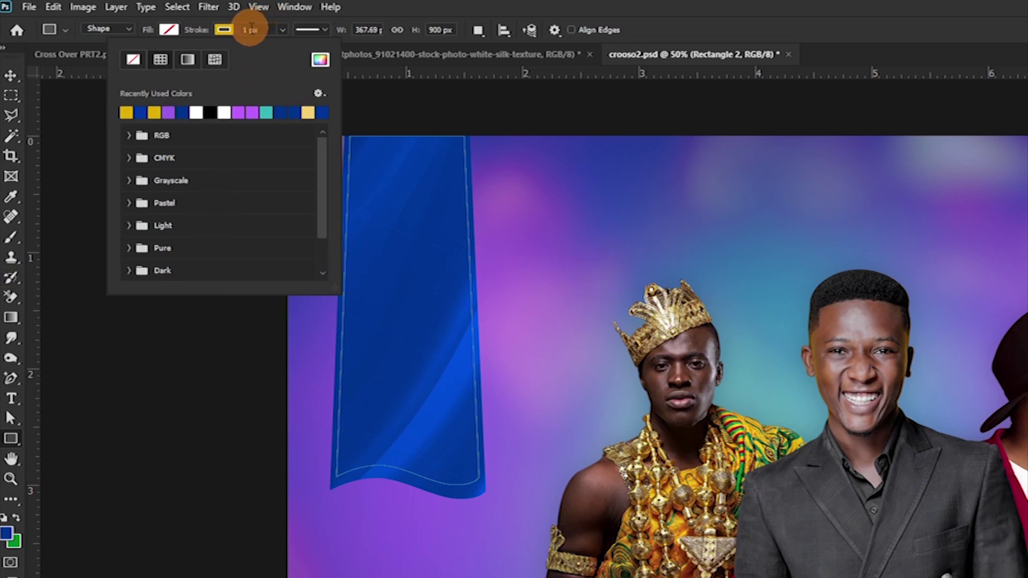
click(251, 29)
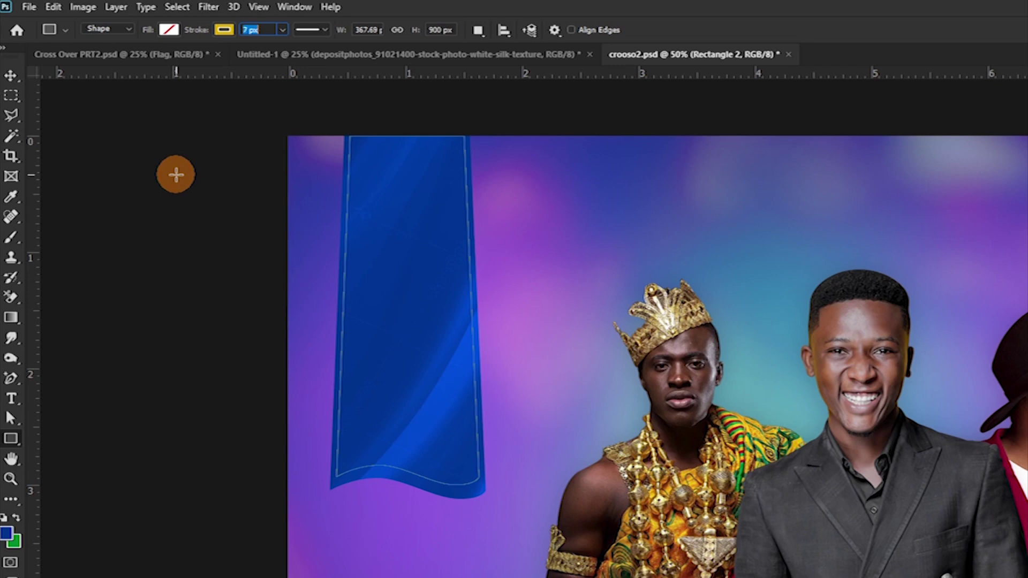
key(Return)
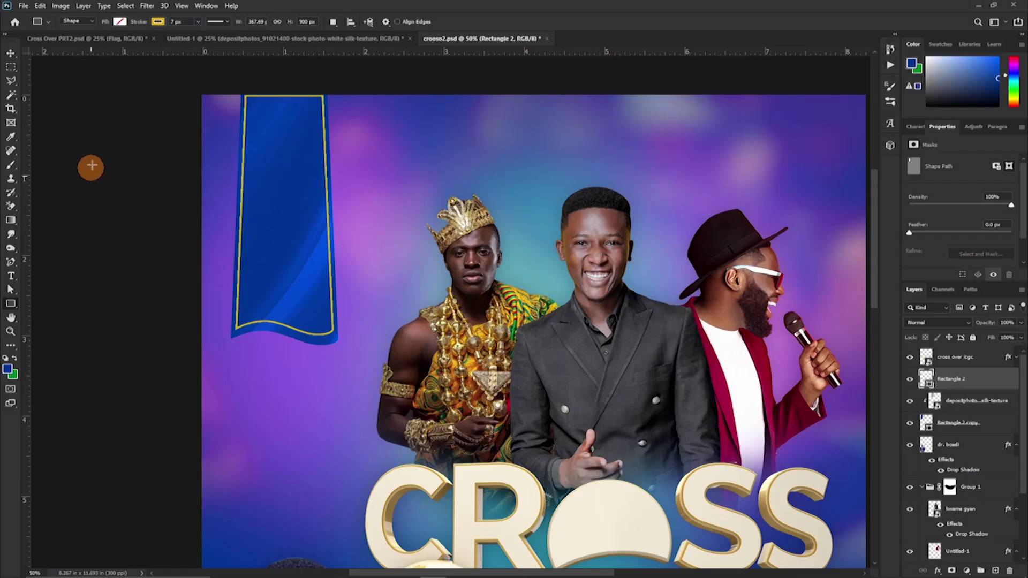
- Move the yellow outline's two top corner points up beyond the canvas edge to hide its upper line
key(a)
drag(222, 64, 349, 116)
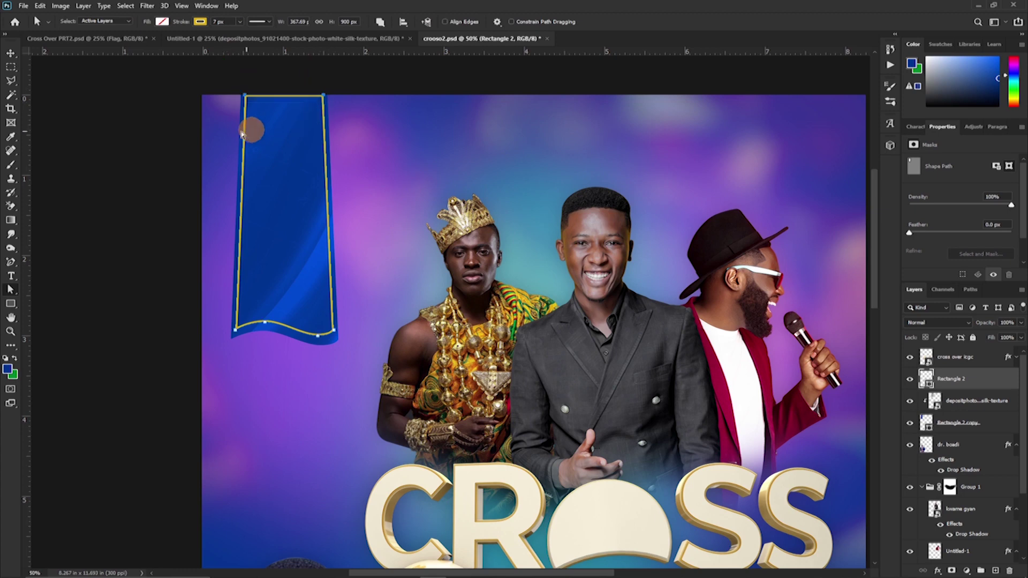
key(shift+Up)
key(shift+Up)
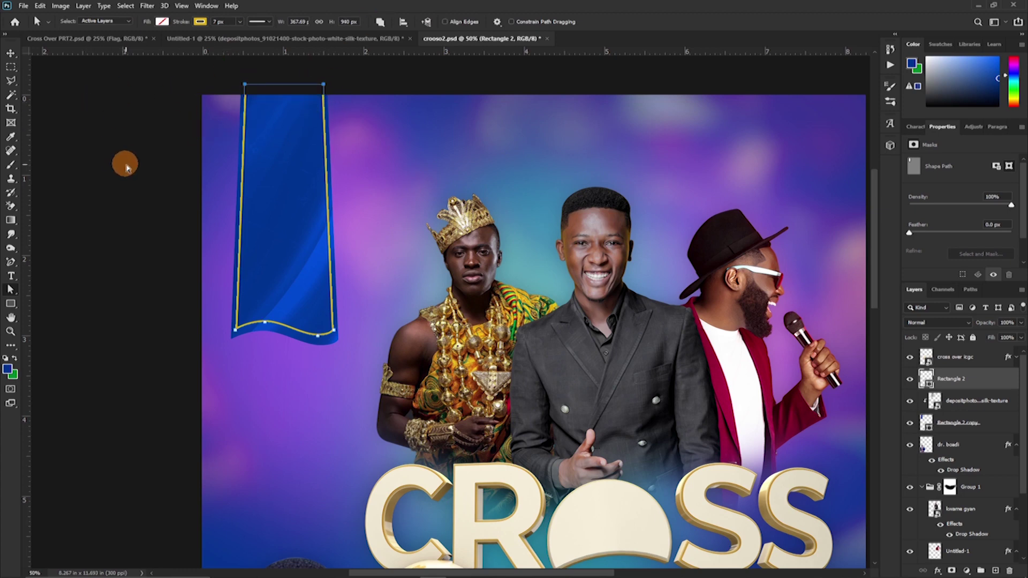
click(157, 175)
key(v)
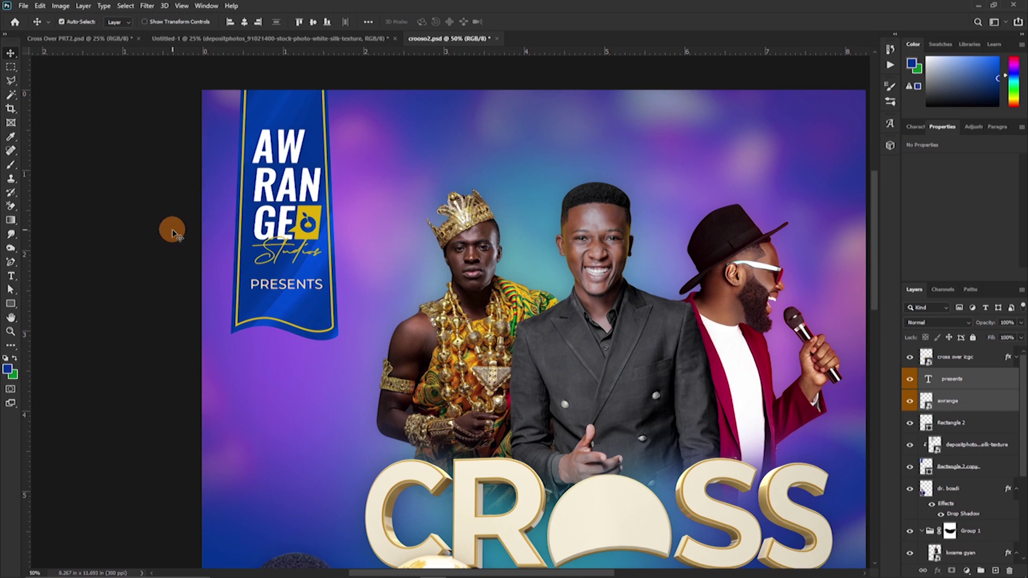
- Clear the orange color label from the presents and awrange layers
key(ctrl+plus)
drag(240, 180, 255, 240)
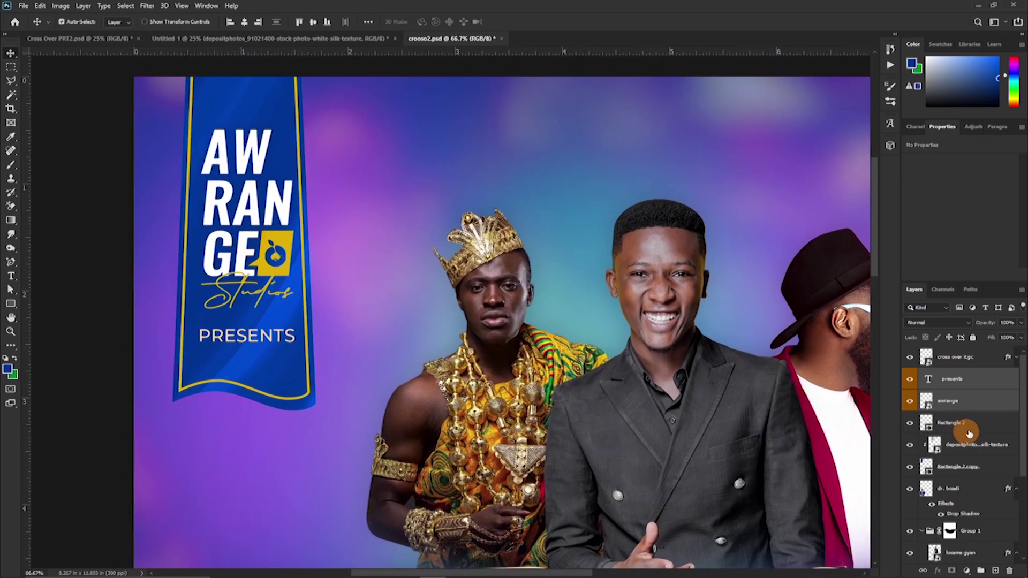
click(914, 410)
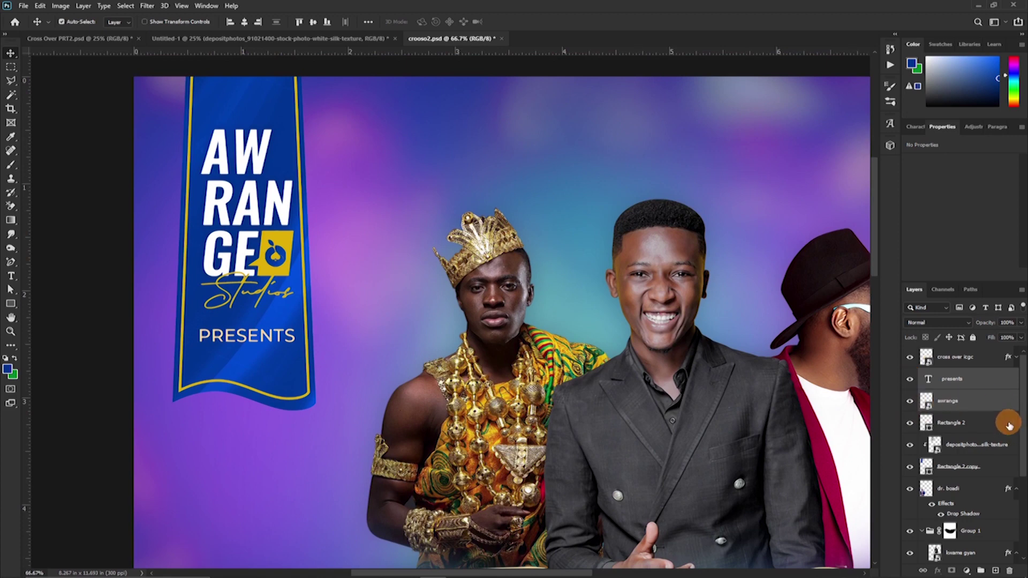
- Group the banner layers from Rectangle 2 copy up to presents, and toggle the group's visibility to check its contents
click(965, 467)
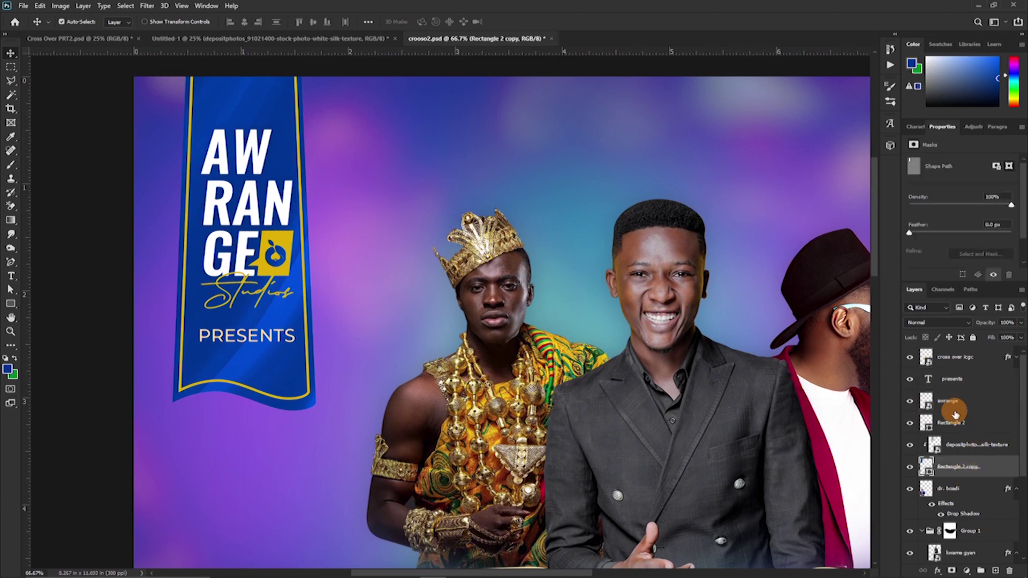
shift+click(954, 381)
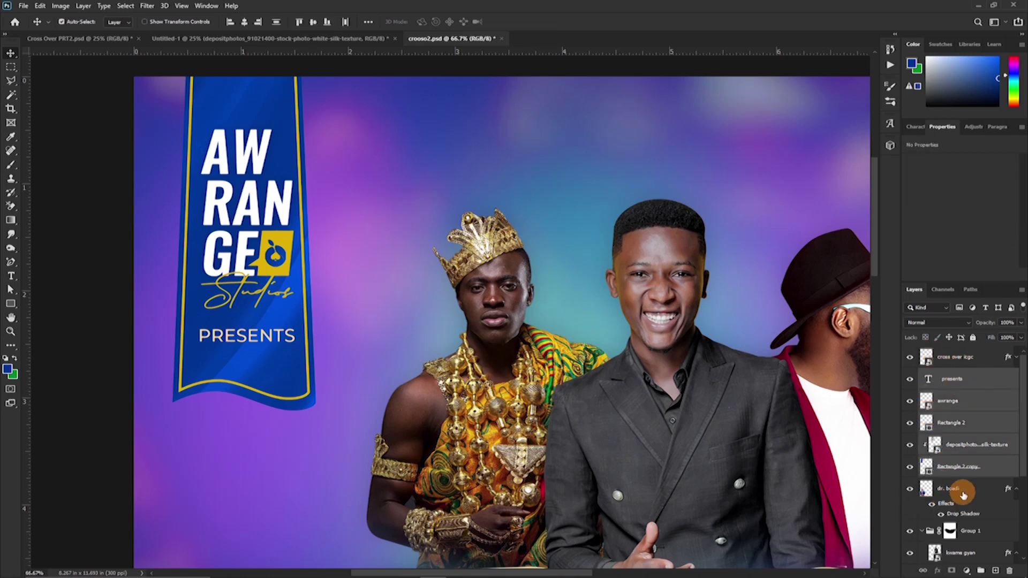
key(ctrl+g)
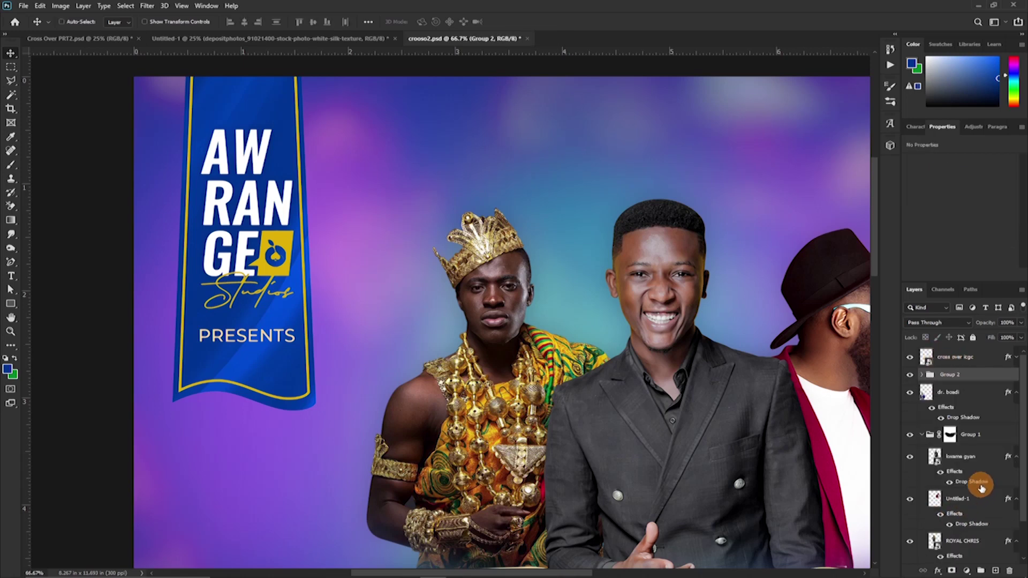
click(910, 376)
click(910, 376)
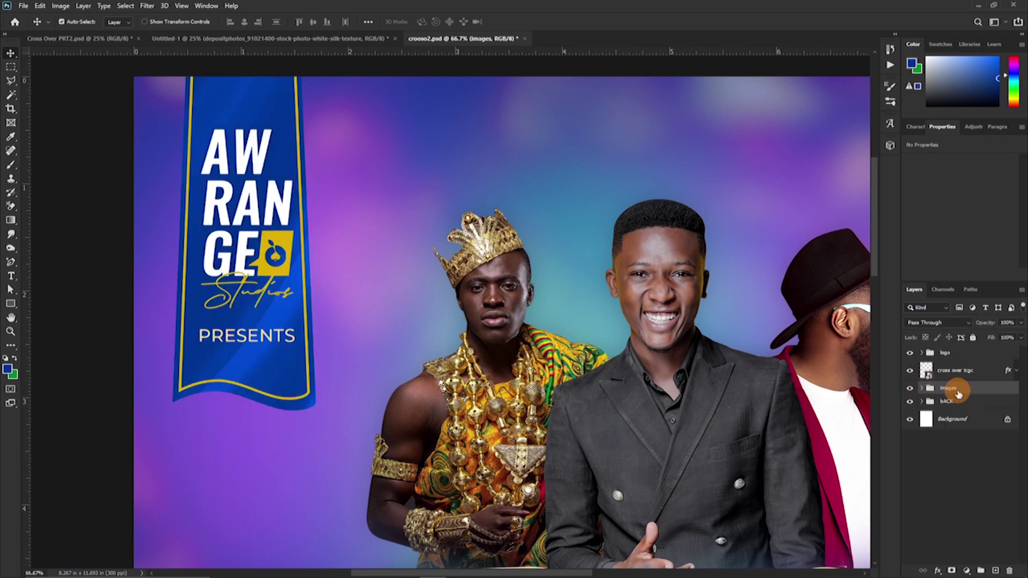
- Examine the flyer's portraits, Cross Over title and event details up close, and the whole composition
click(519, 232)
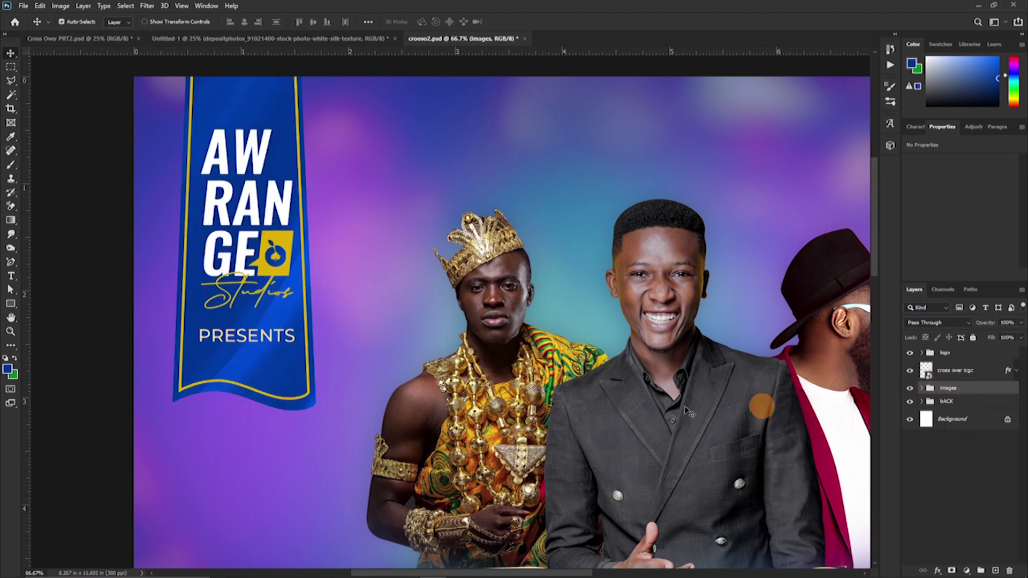
drag(565, 292, 402, 77)
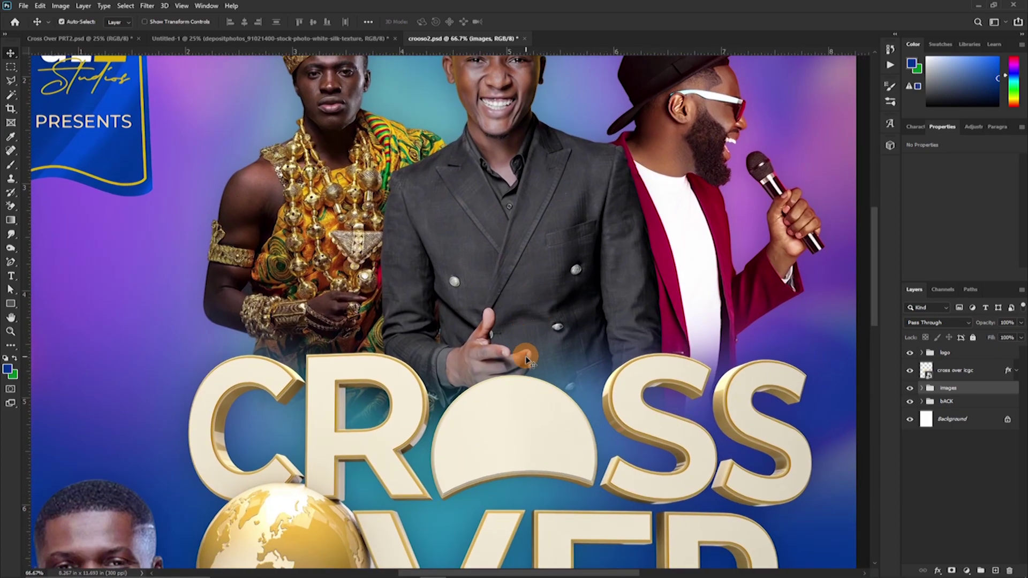
drag(514, 304, 466, 142)
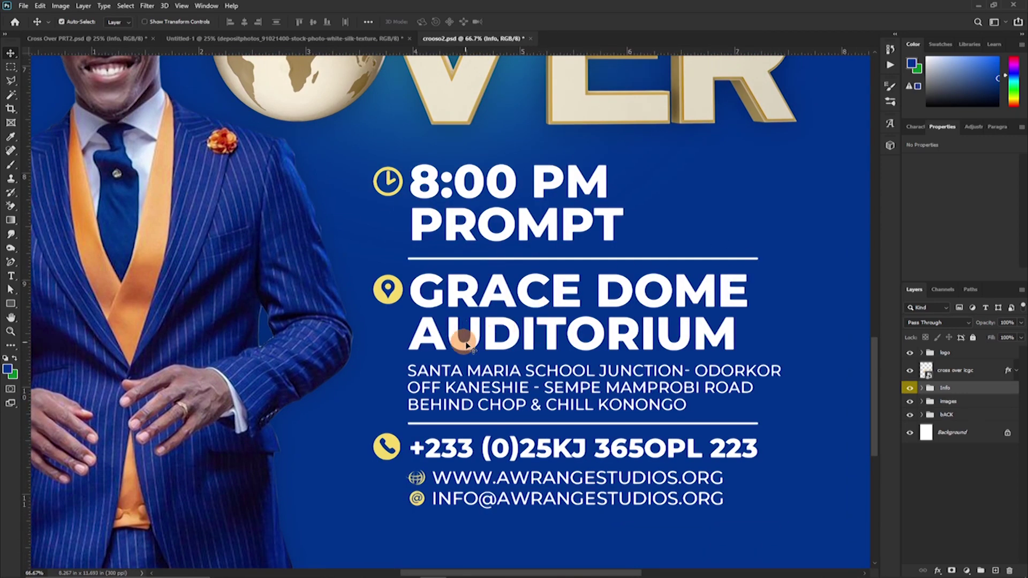
scroll(557, 369, down, 2)
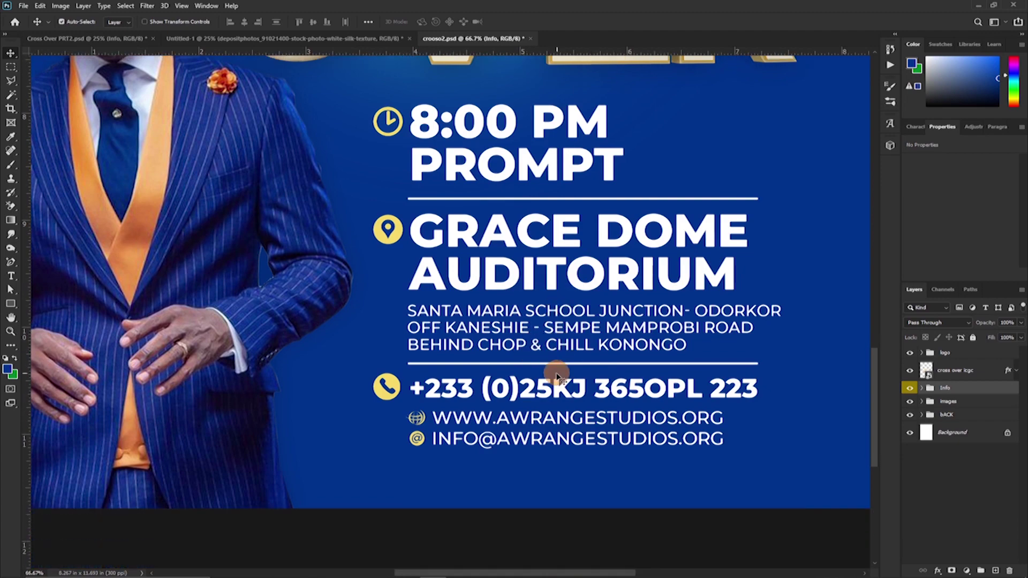
scroll(557, 359, up, 2)
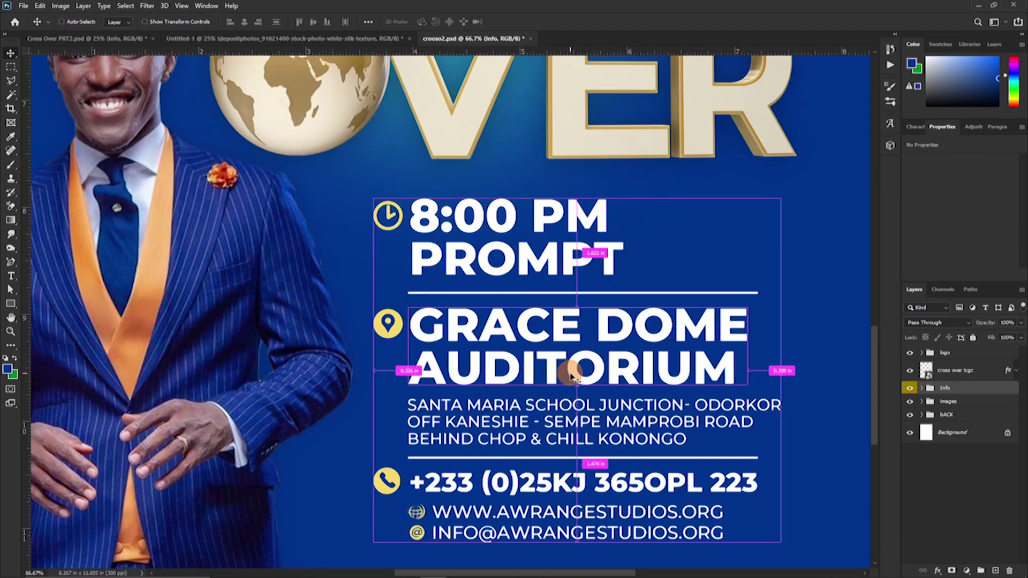
key(ctrl+minus)
key(ctrl+minus)
key(ctrl+minus)
key(ctrl+minus)
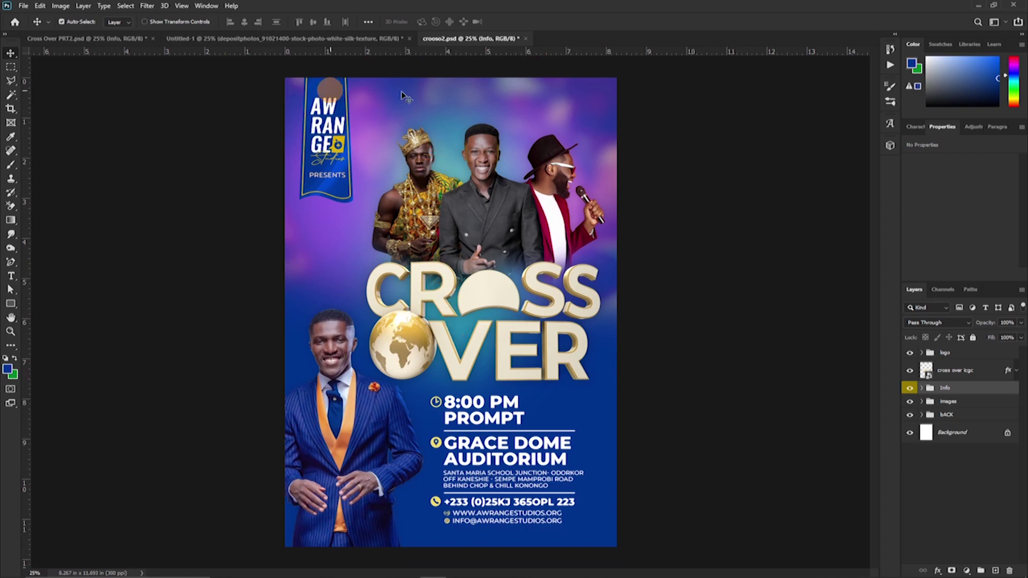
- Bring the gold ribbon from the Untitled-1 document into the crooso2.psd flyer near the Cross Over title
key(ctrl+plus)
key(ctrl+plus)
key(ctrl+plus)
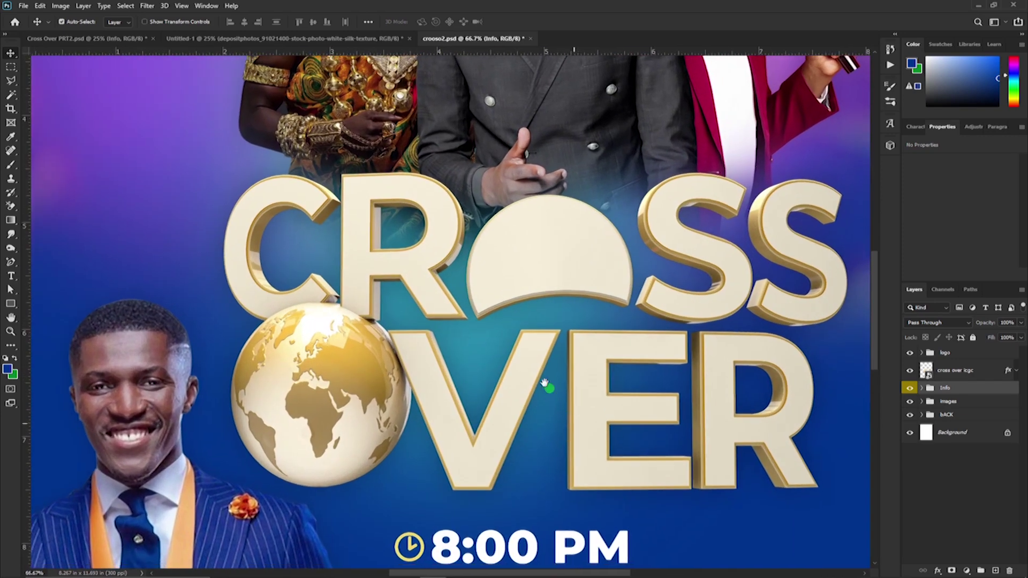
drag(544, 382, 474, 355)
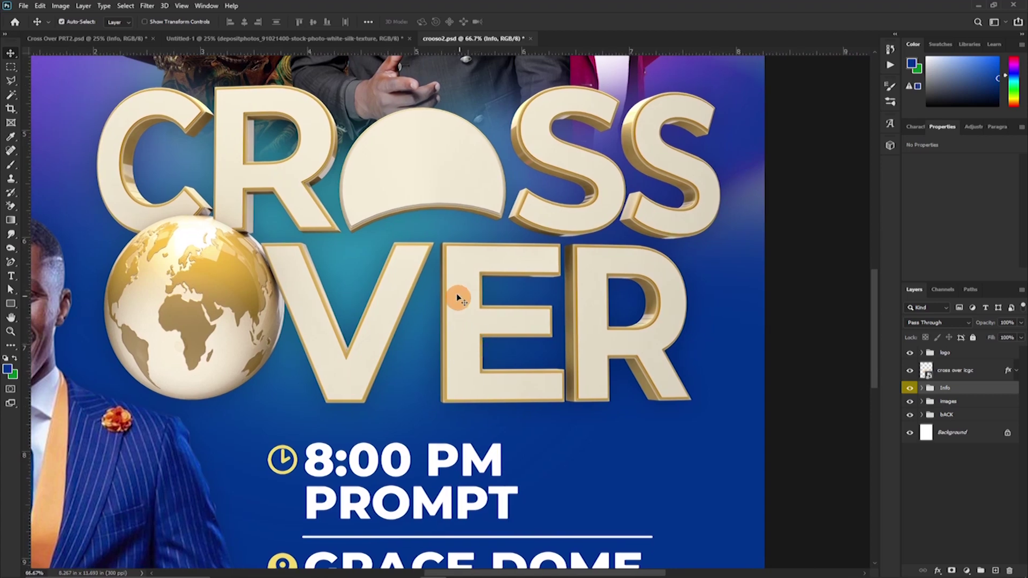
click(316, 40)
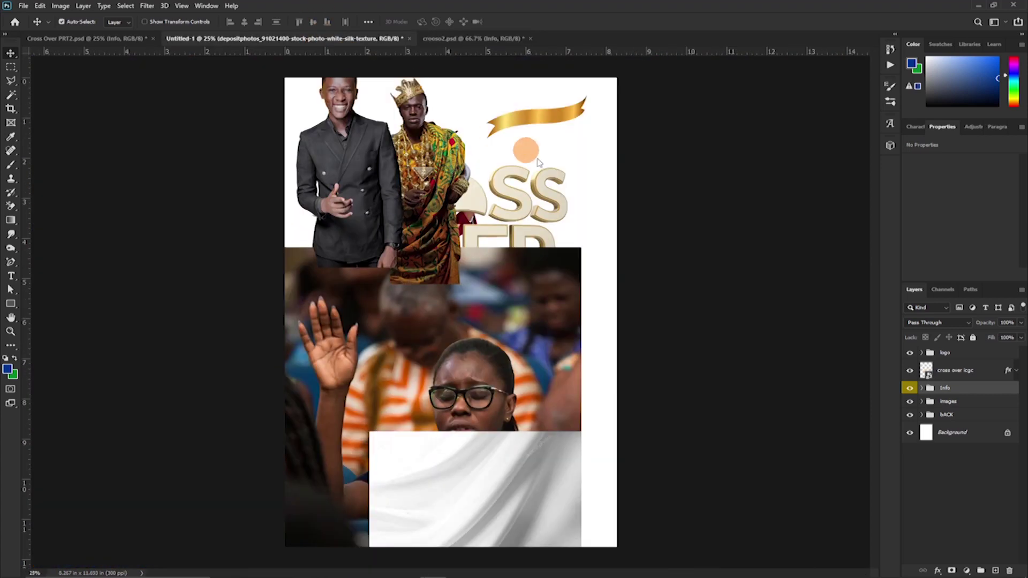
click(529, 114)
drag(449, 31, 503, 355)
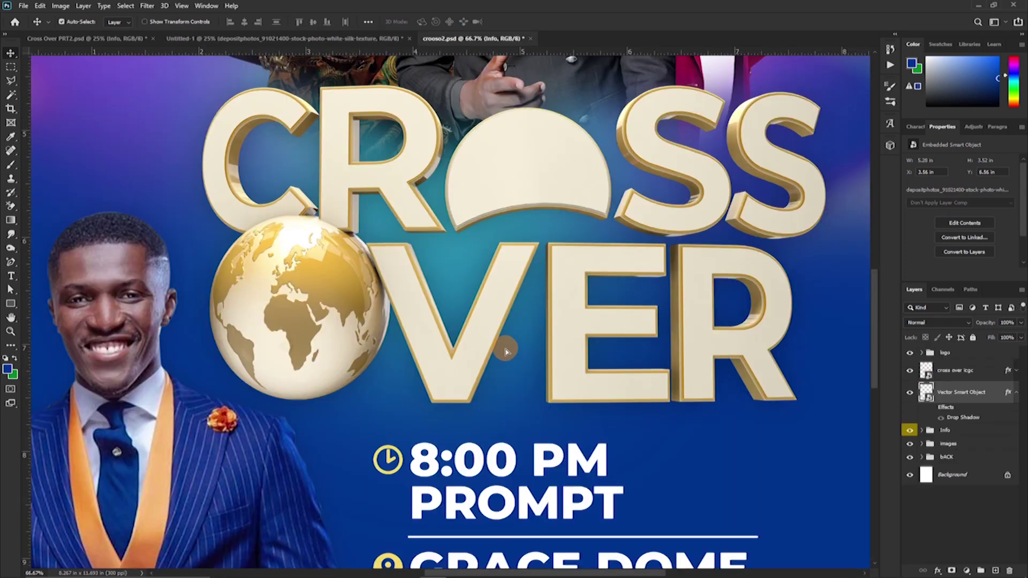
- Stack the ribbon layer above the cross over logo, place it across the letters V and E, and turn on its layer effects
drag(970, 401, 959, 361)
drag(508, 357, 530, 308)
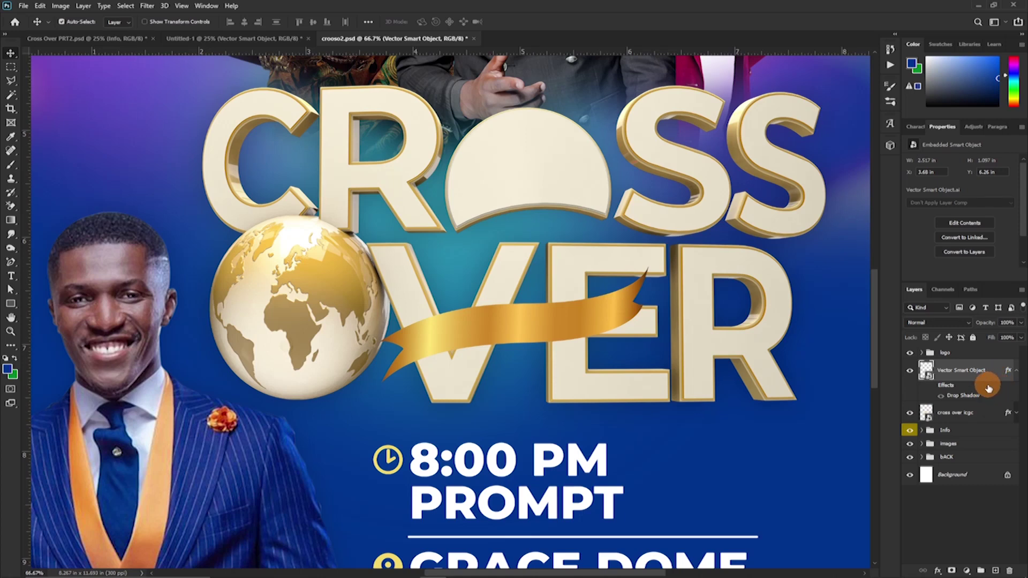
click(933, 385)
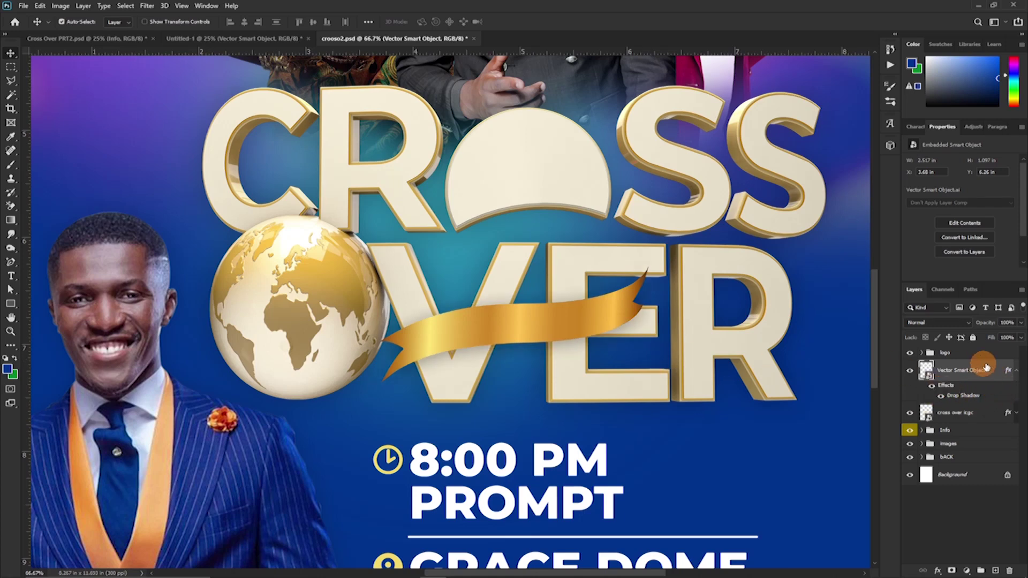
- Add a Hue/Saturation adjustment with saturation -31 and clip it to the gold ribbon
click(968, 571)
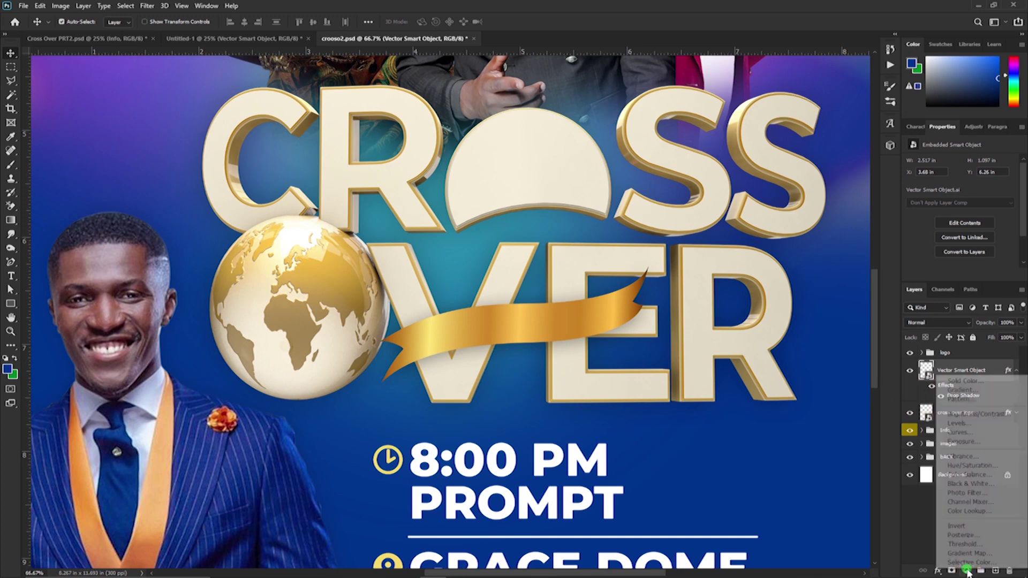
click(971, 467)
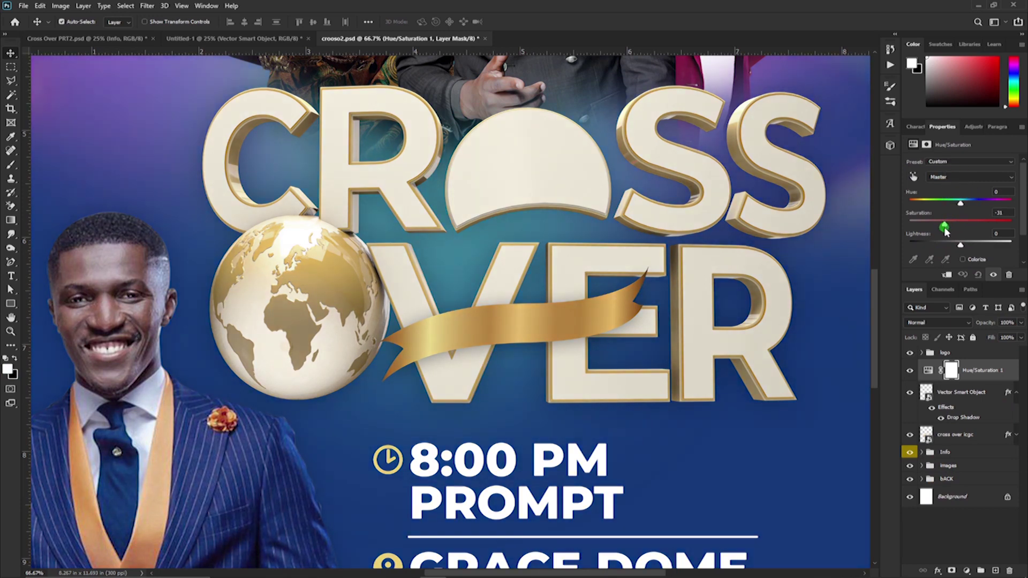
key(ctrl+plus)
key(ctrl+plus)
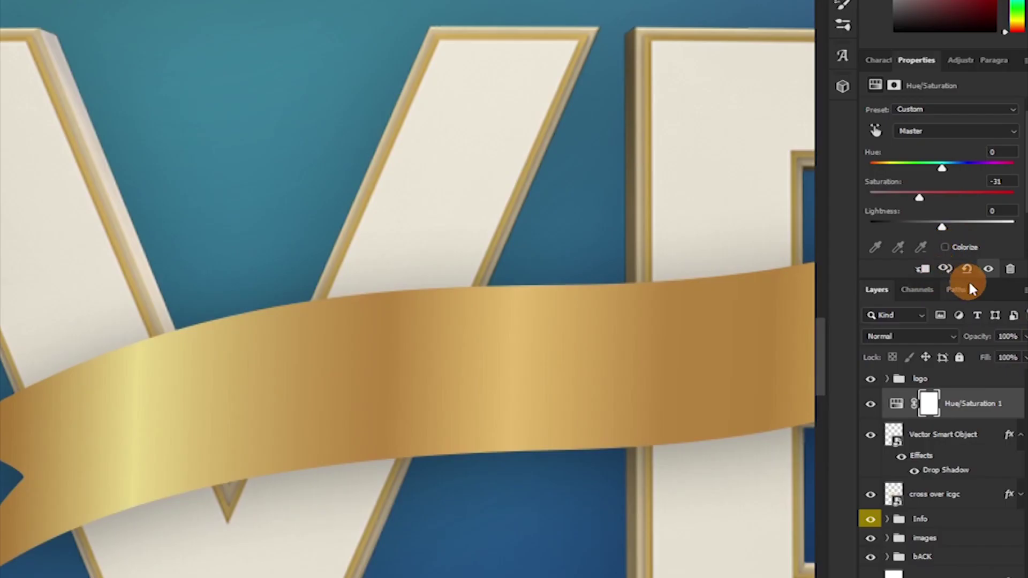
click(923, 270)
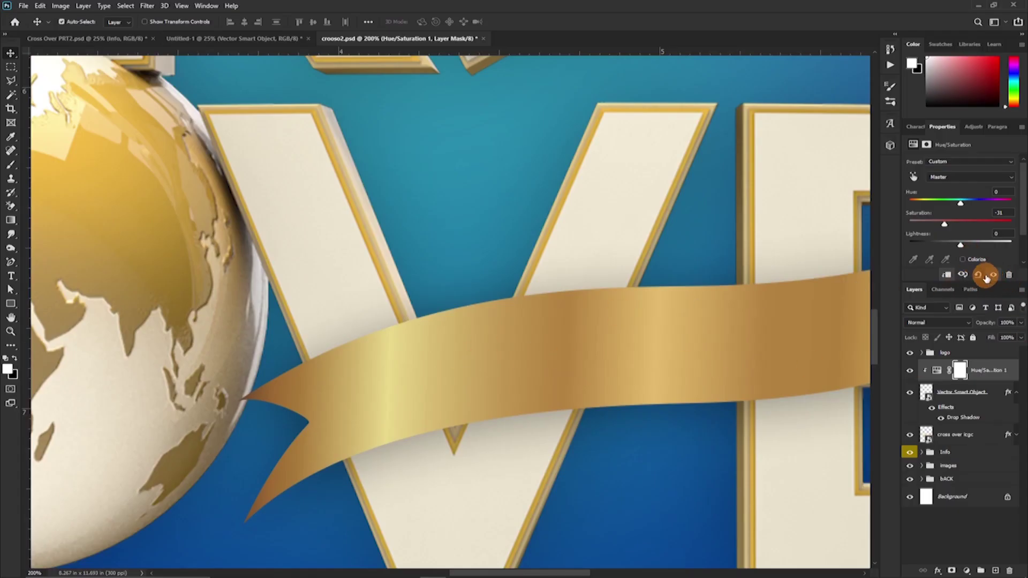
- Compare the ribbon with and without the adjustment, and set its saturation to -17
click(993, 277)
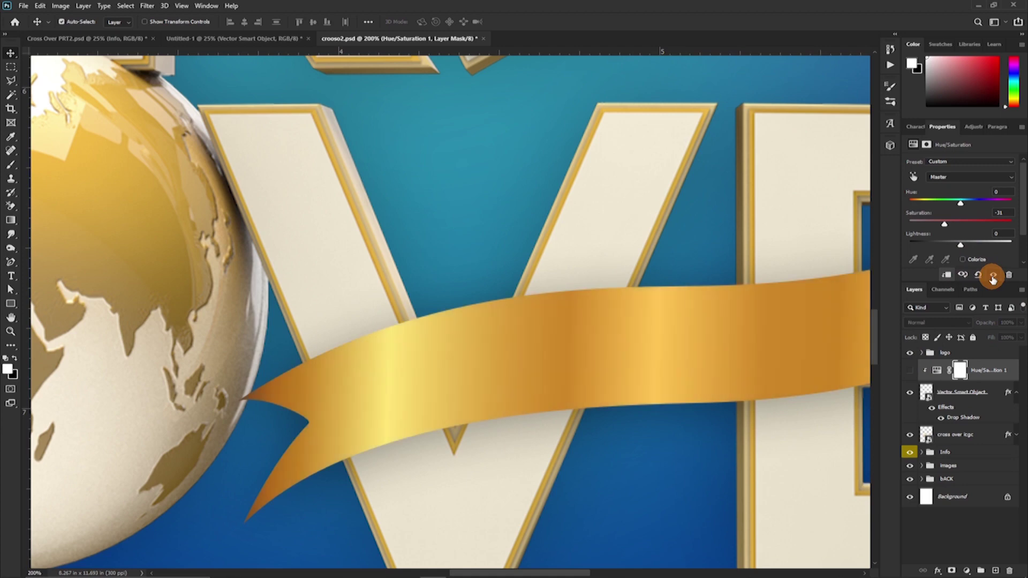
click(993, 277)
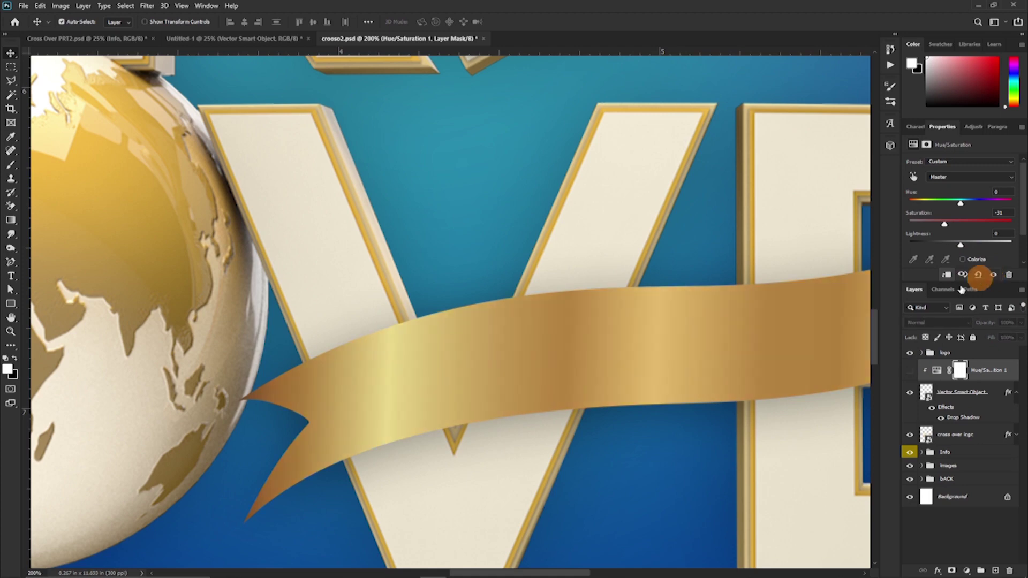
click(992, 276)
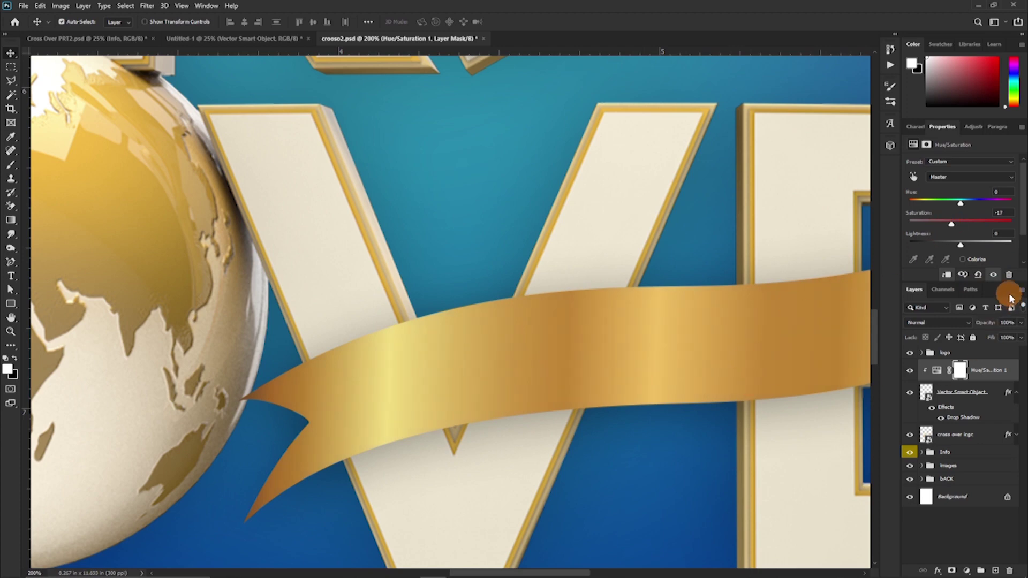
click(994, 276)
key(ctrl+minus)
key(ctrl+minus)
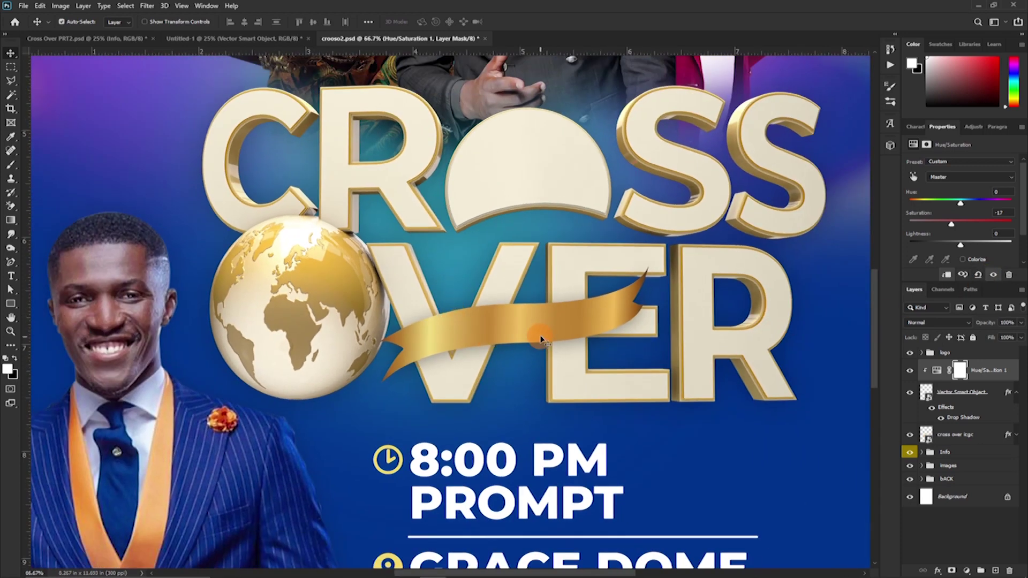
- Examine the gold ribbon with its MMXXCII lettering and the surrounding Cross Over title up close
drag(558, 368, 572, 301)
drag(560, 261, 555, 269)
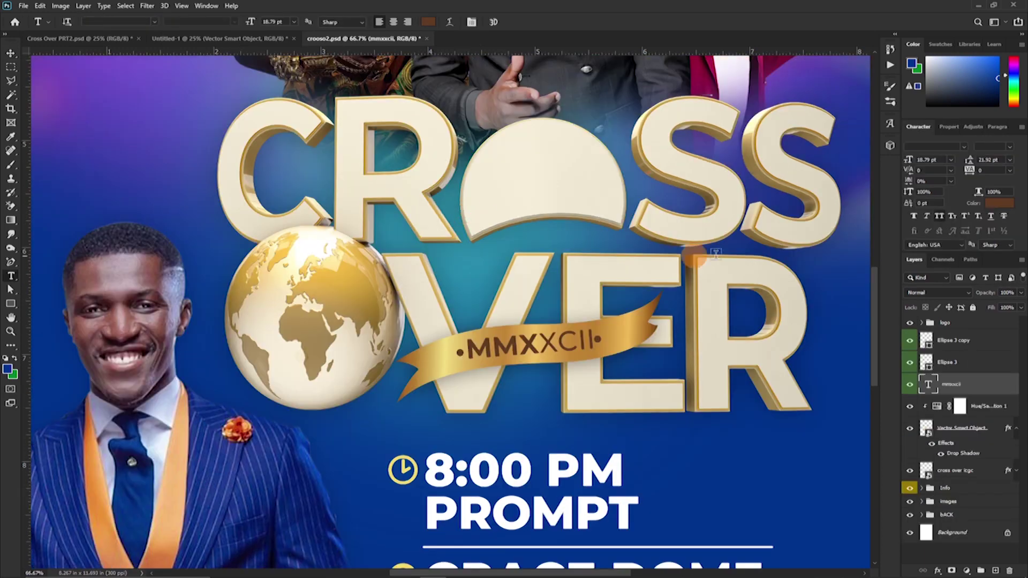
drag(598, 349, 541, 263)
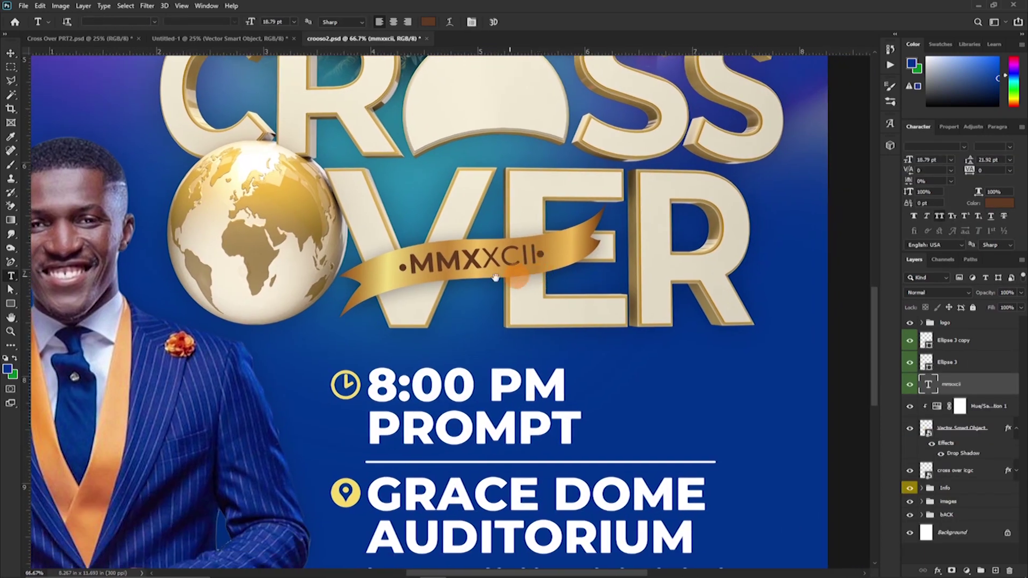
key(v)
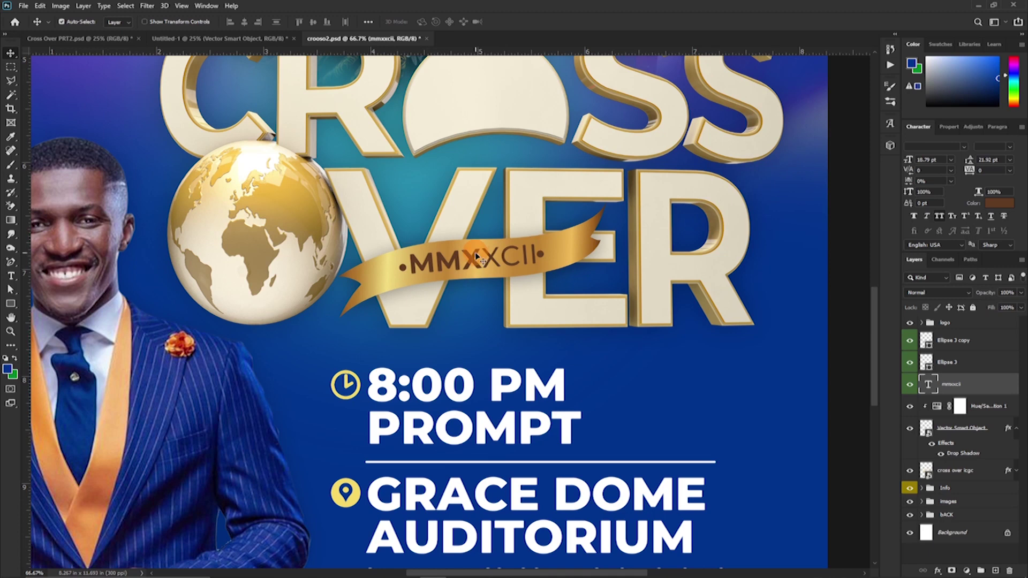
scroll(471, 271, up, 3)
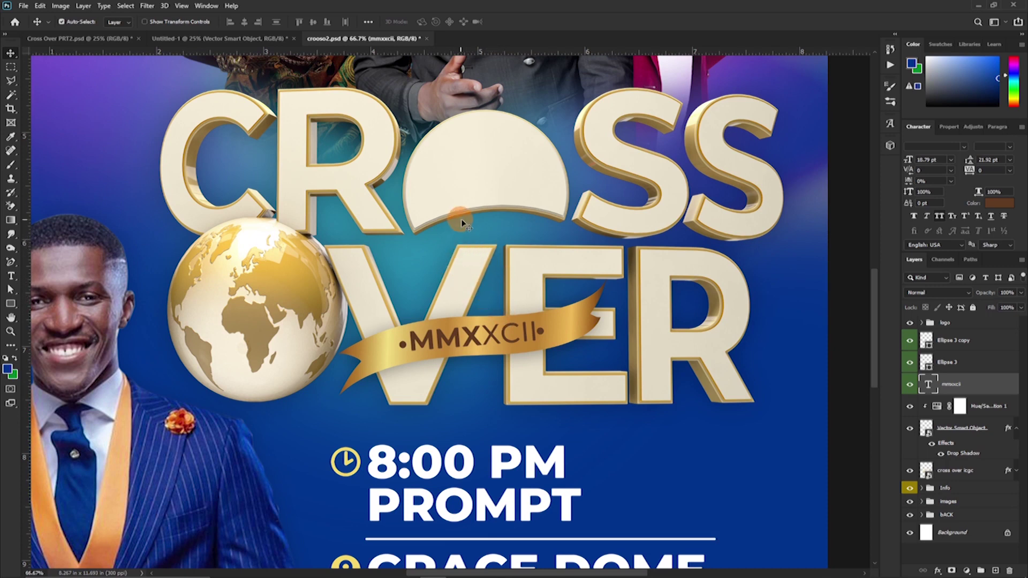
drag(470, 238, 462, 336)
drag(478, 214, 487, 369)
drag(416, 314, 452, 341)
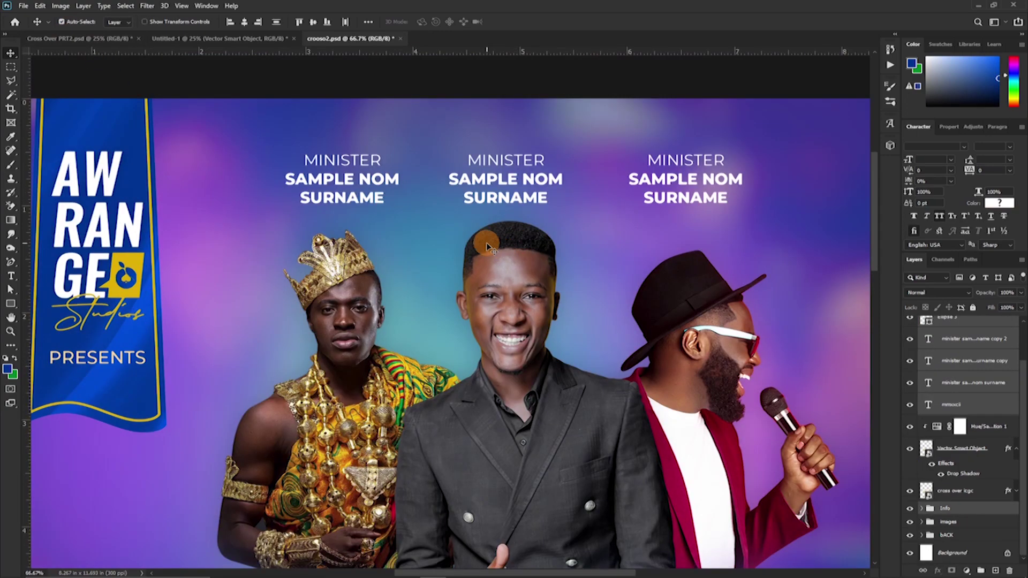
- Examine the minister captions above the three portraits, the host portrait and the event details up close
scroll(486, 243, down, 5)
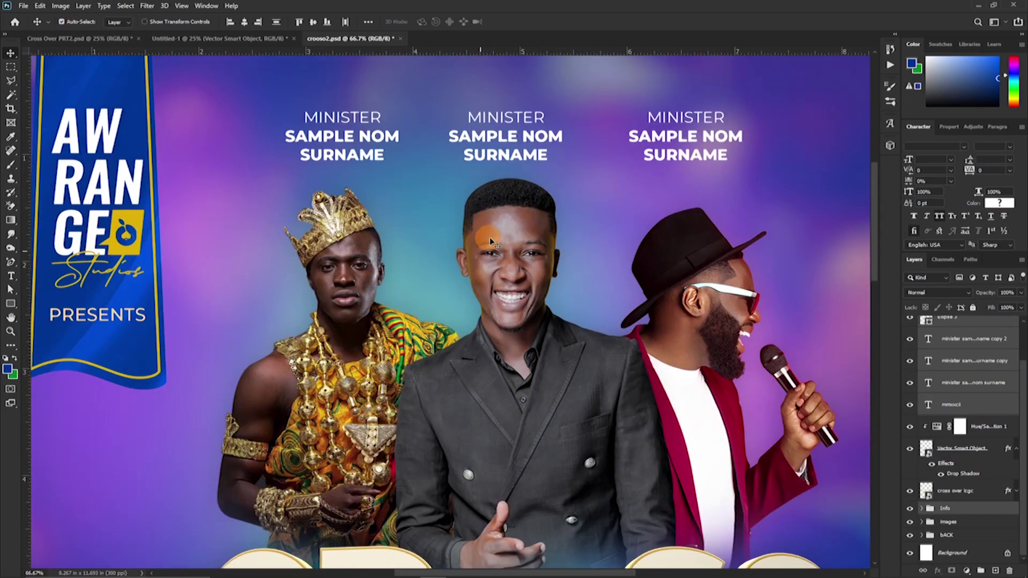
scroll(482, 236, up, 6)
scroll(484, 231, down, 5)
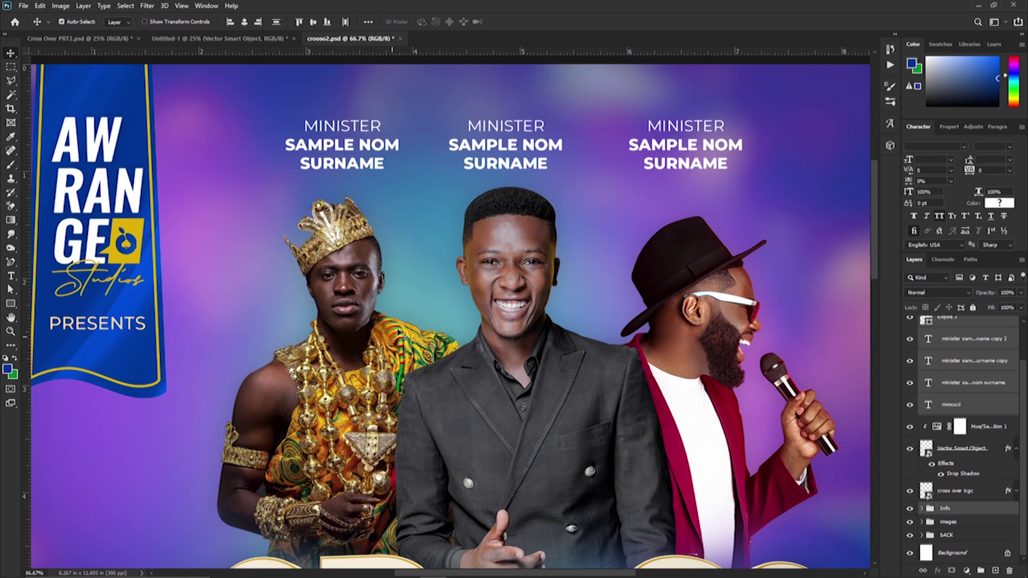
scroll(375, 289, down, 3)
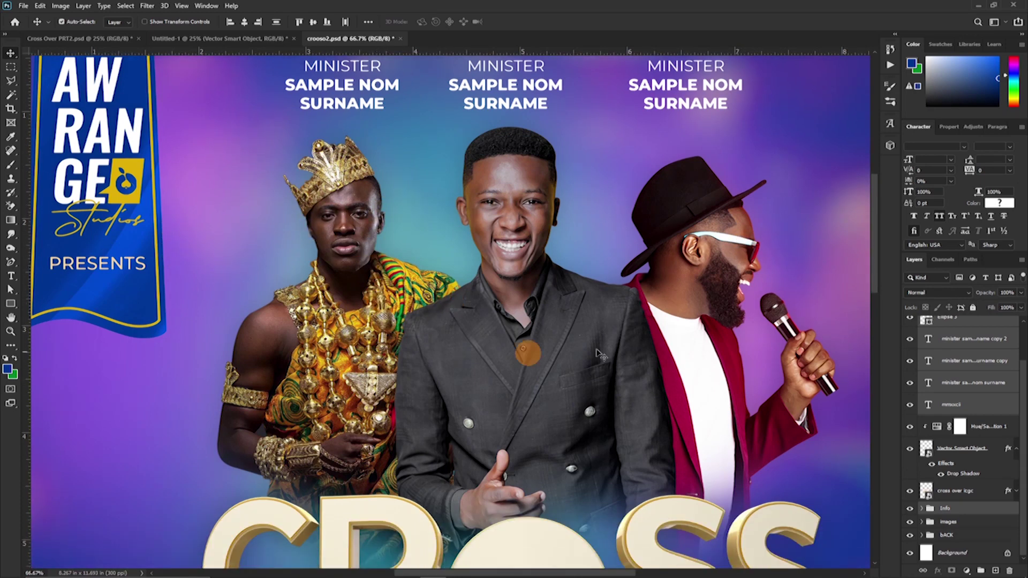
drag(473, 381, 478, 156)
drag(489, 369, 562, 183)
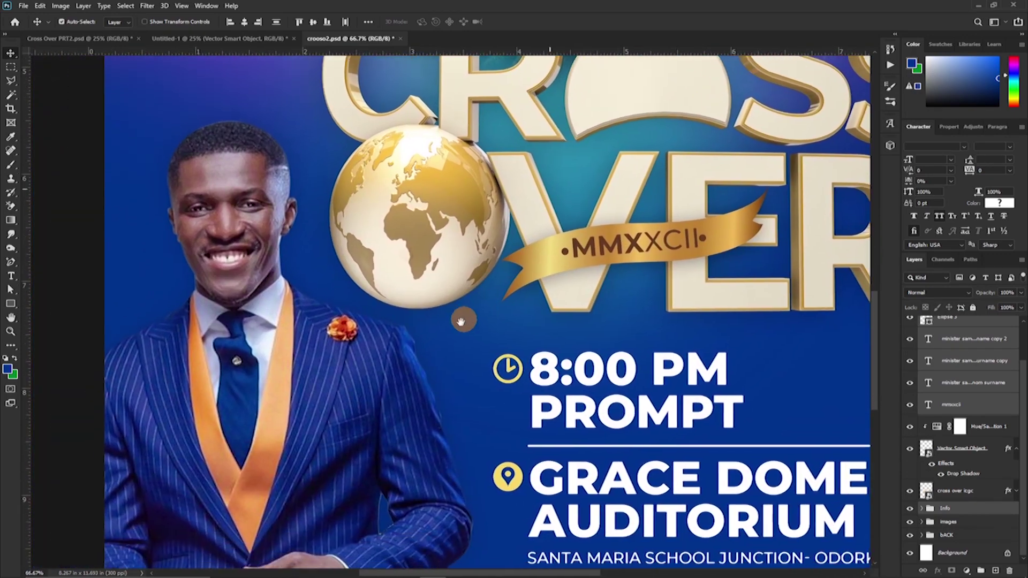
drag(462, 326, 509, 214)
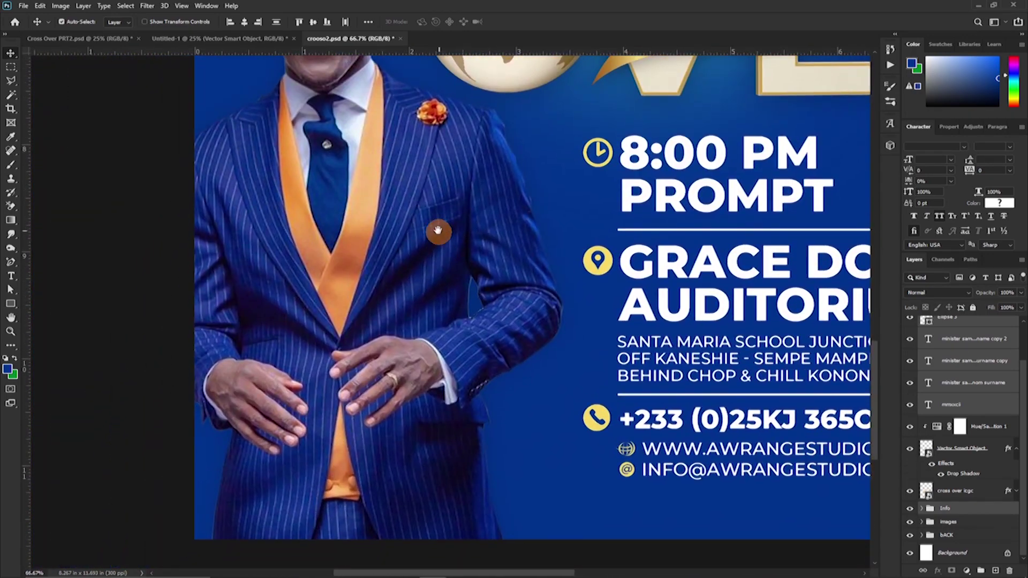
drag(432, 209, 419, 394)
scroll(429, 268, up, 6)
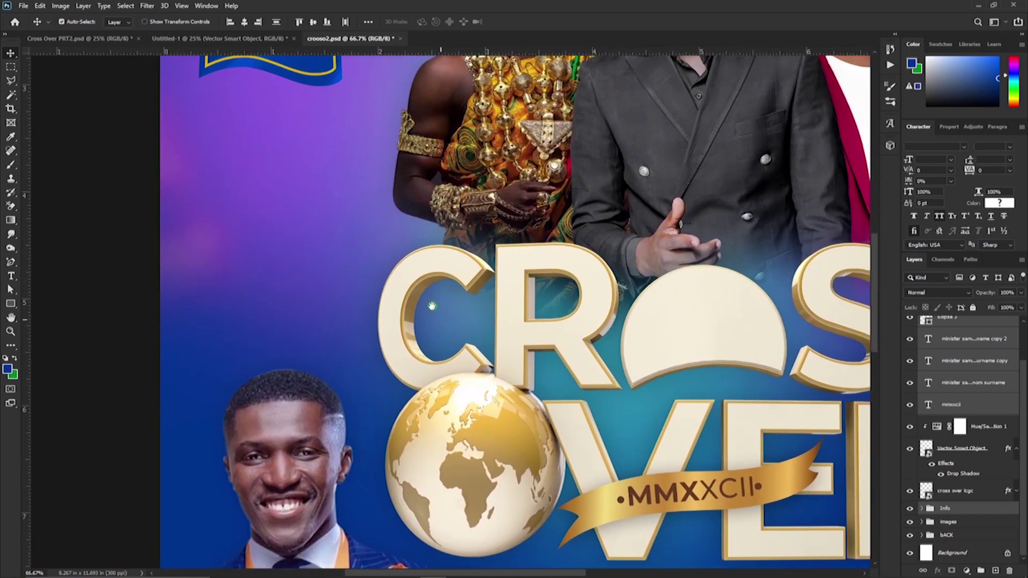